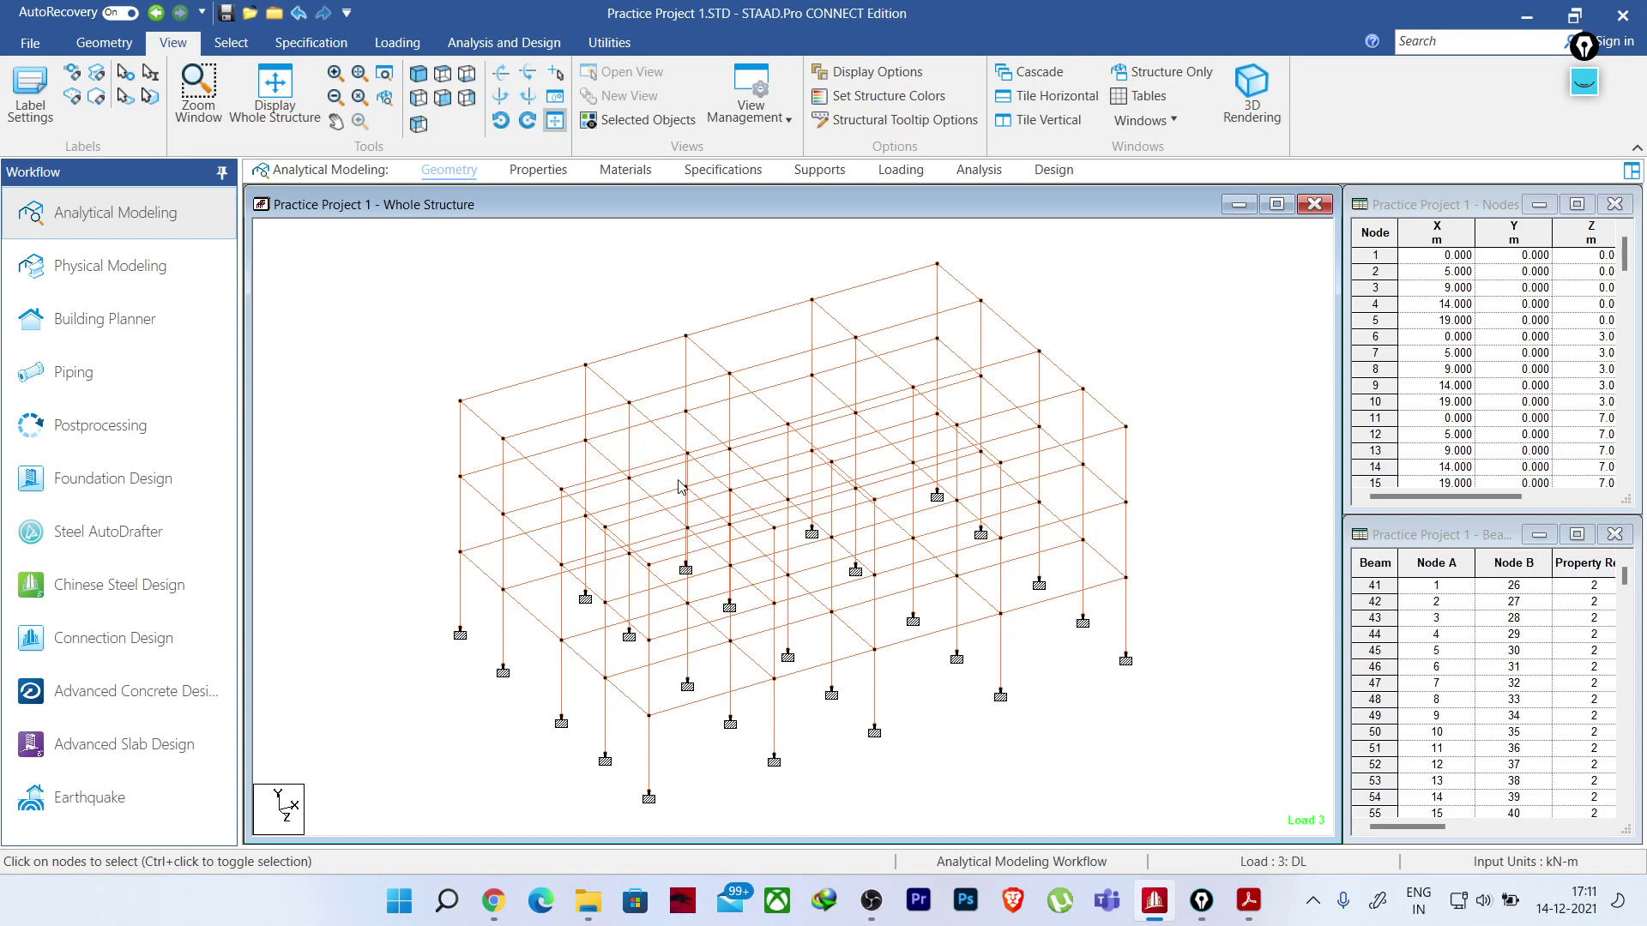
- Isolate the front longitudinal frame at the maximum Z edge in the active window and show it in front elevation
left_click(445, 75)
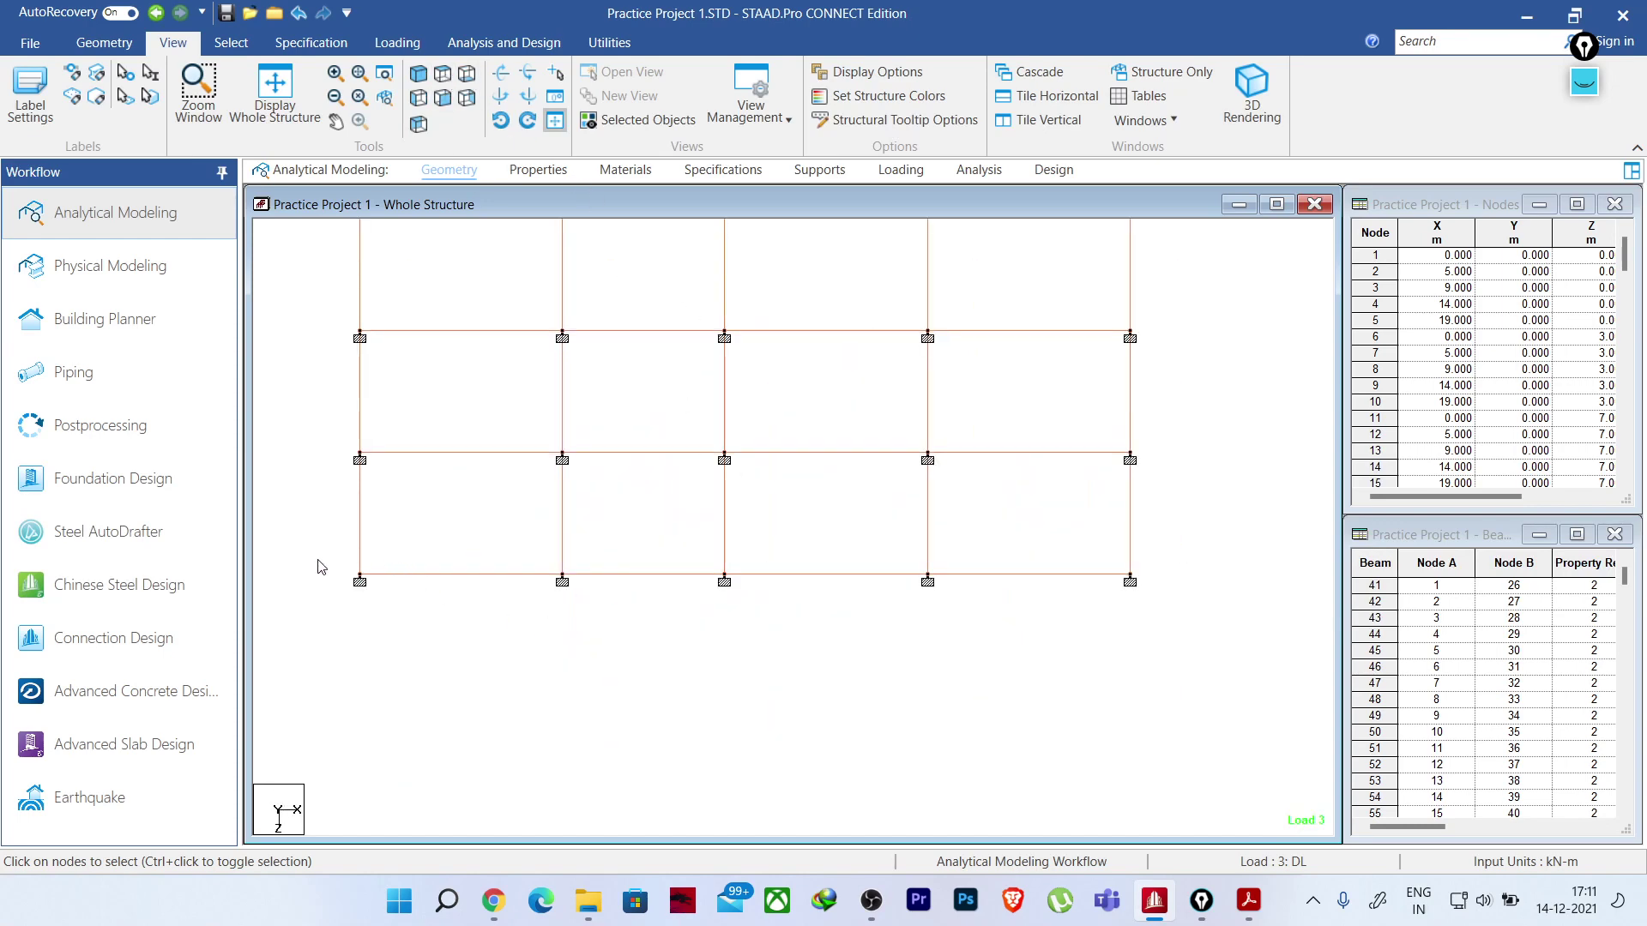
left_click_drag(316, 558, 1185, 595)
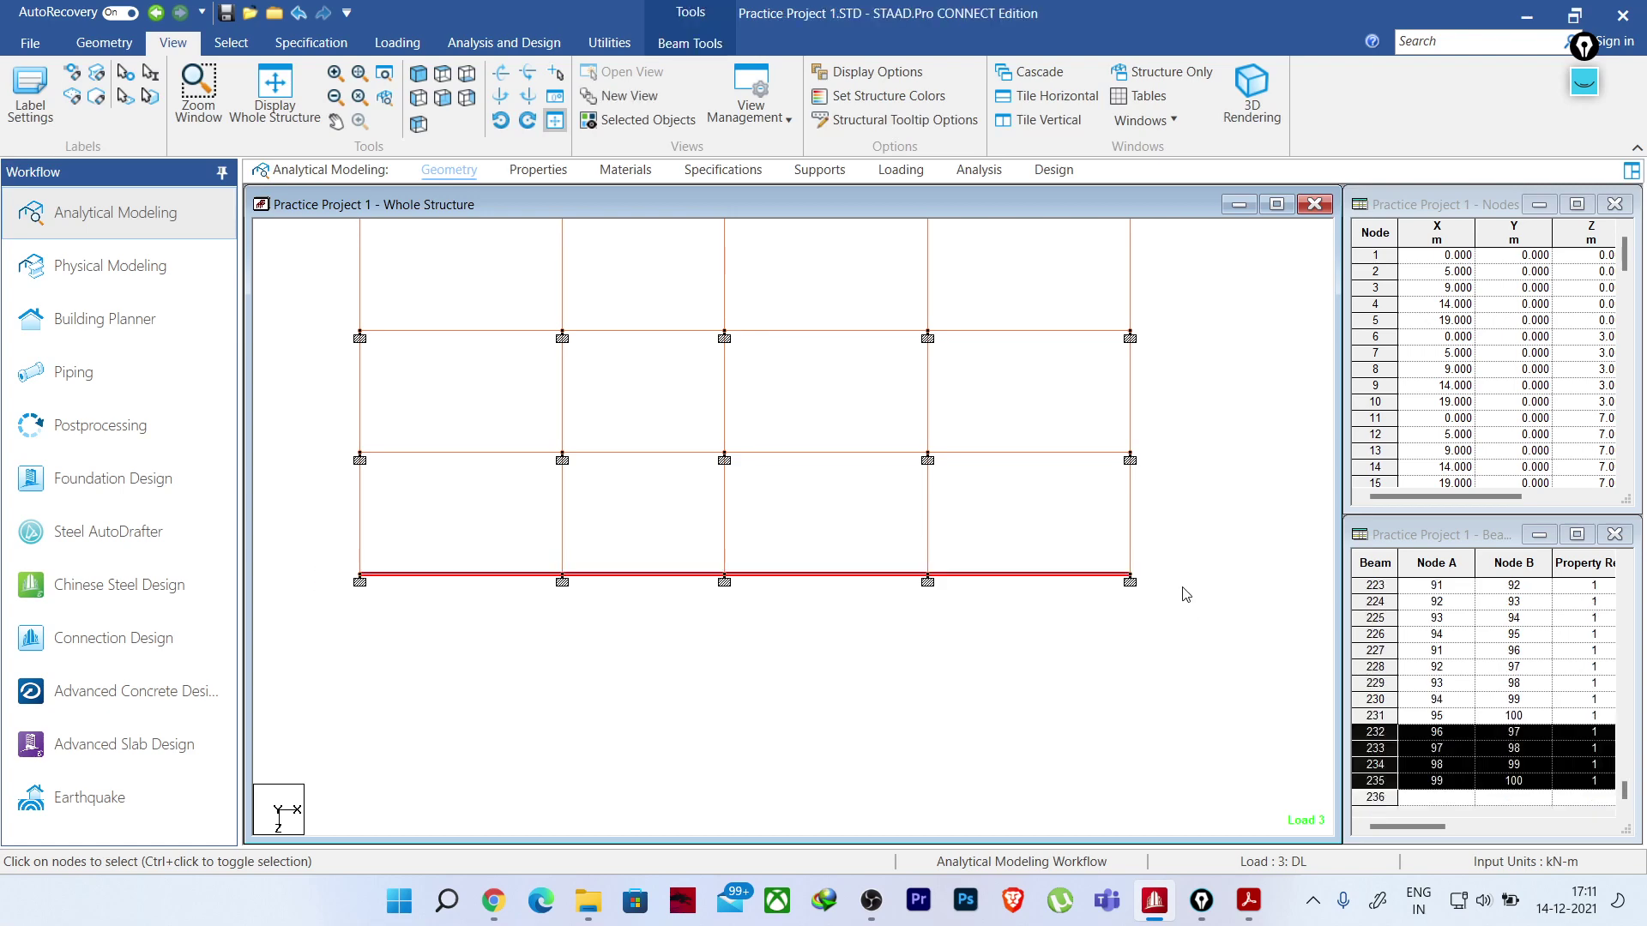
right_click(1189, 455)
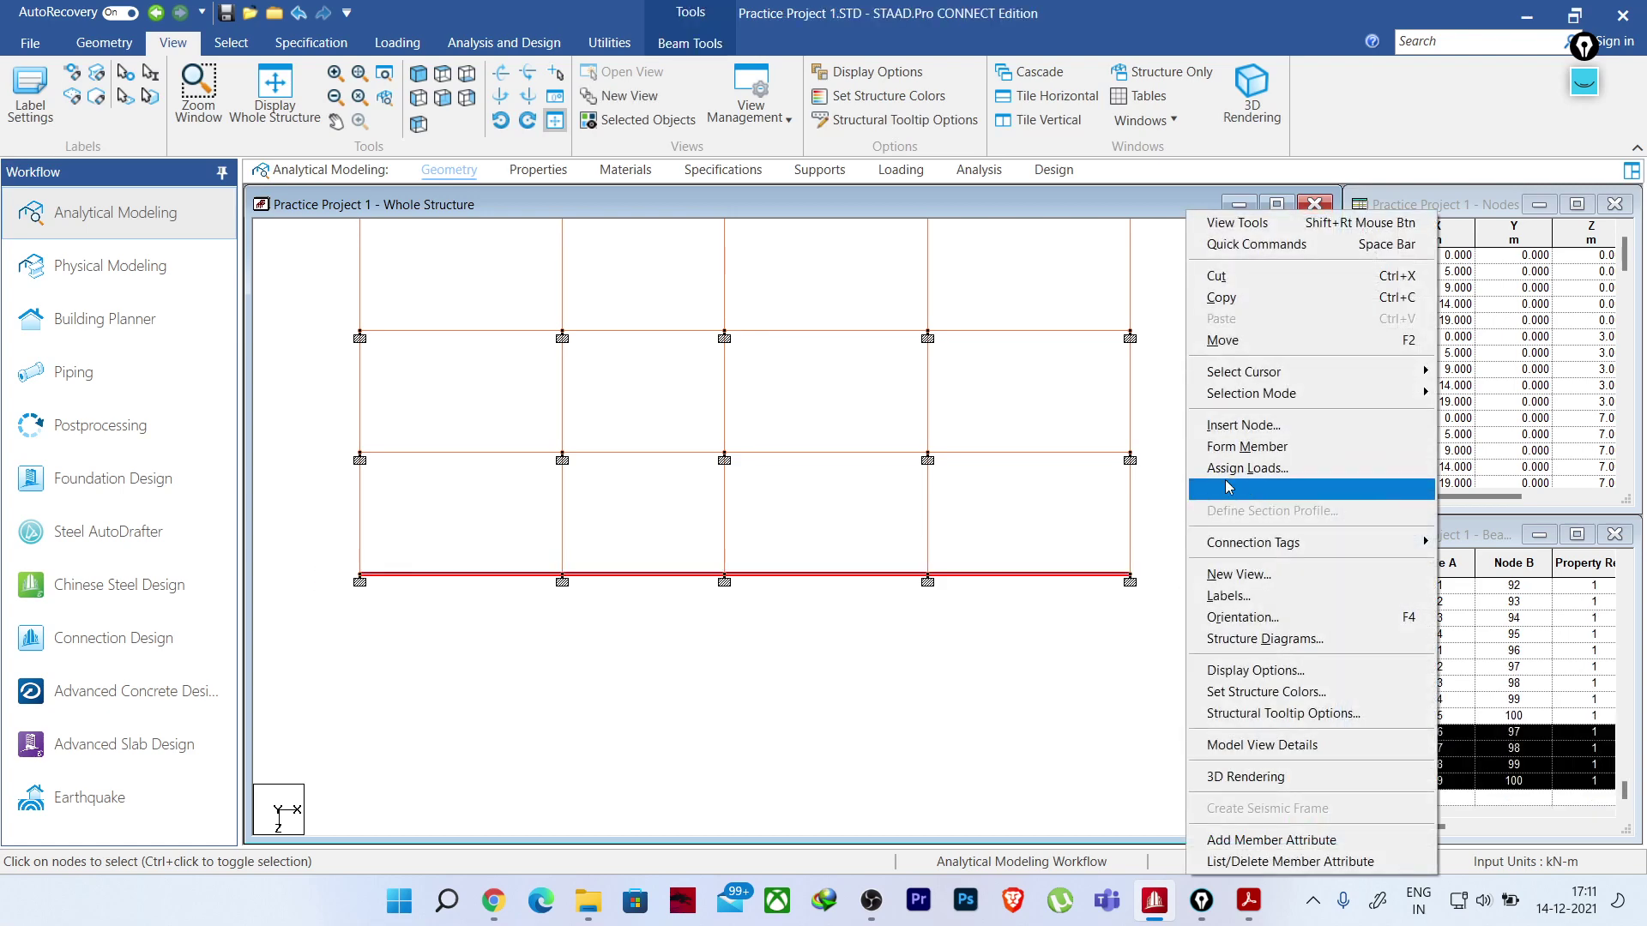
left_click(1240, 578)
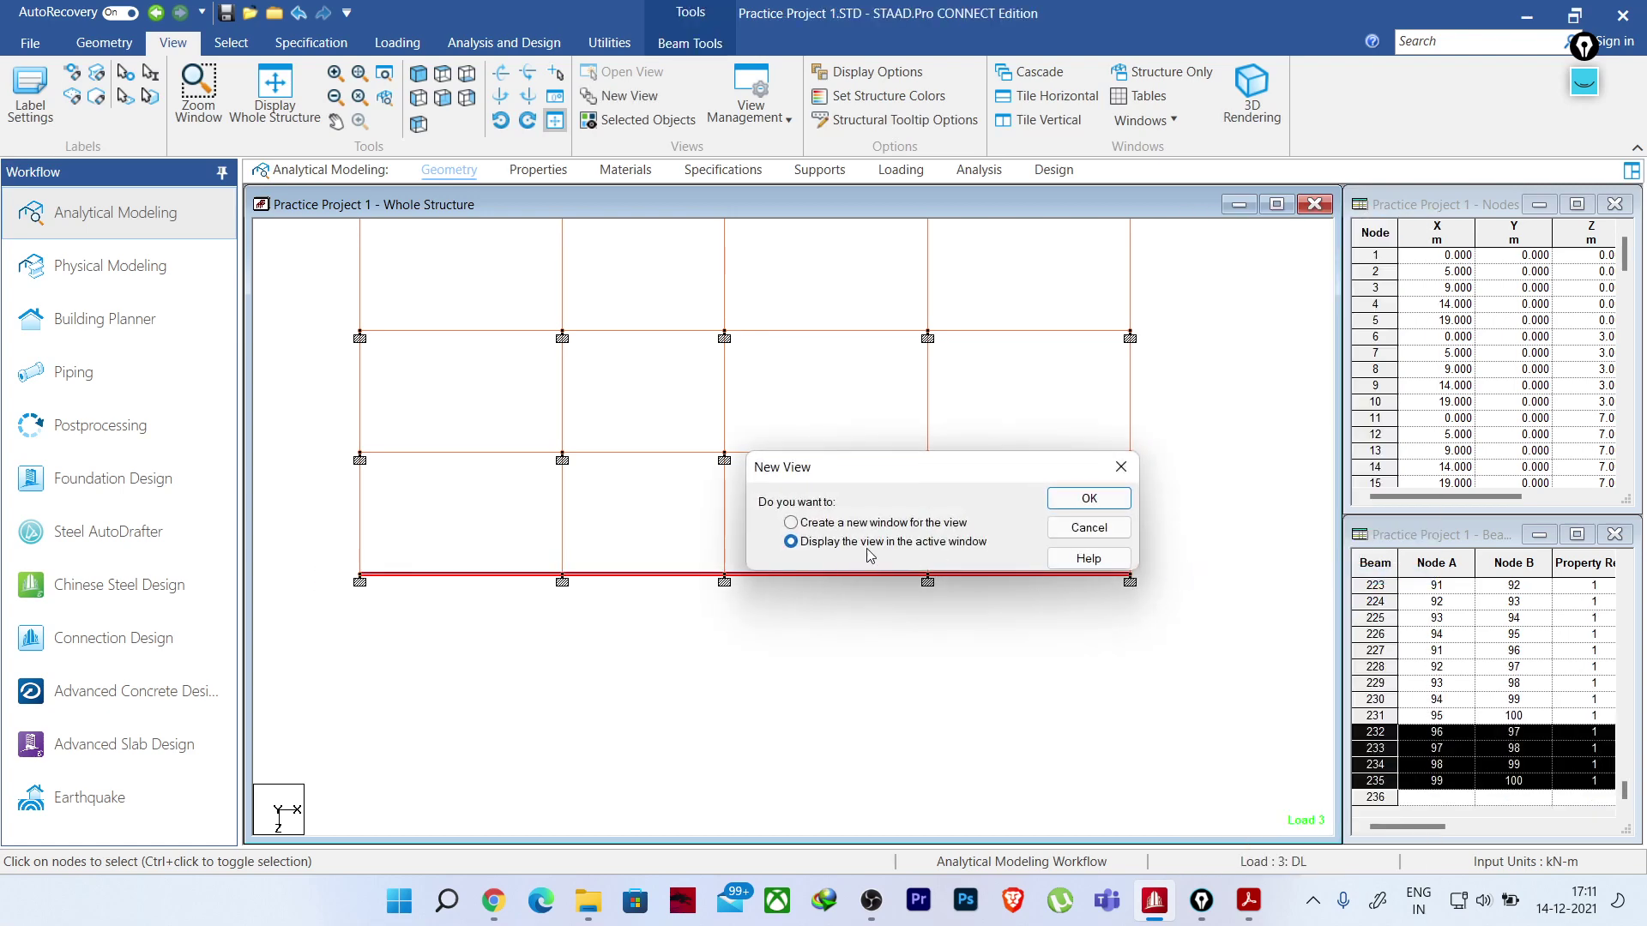
left_click(1089, 499)
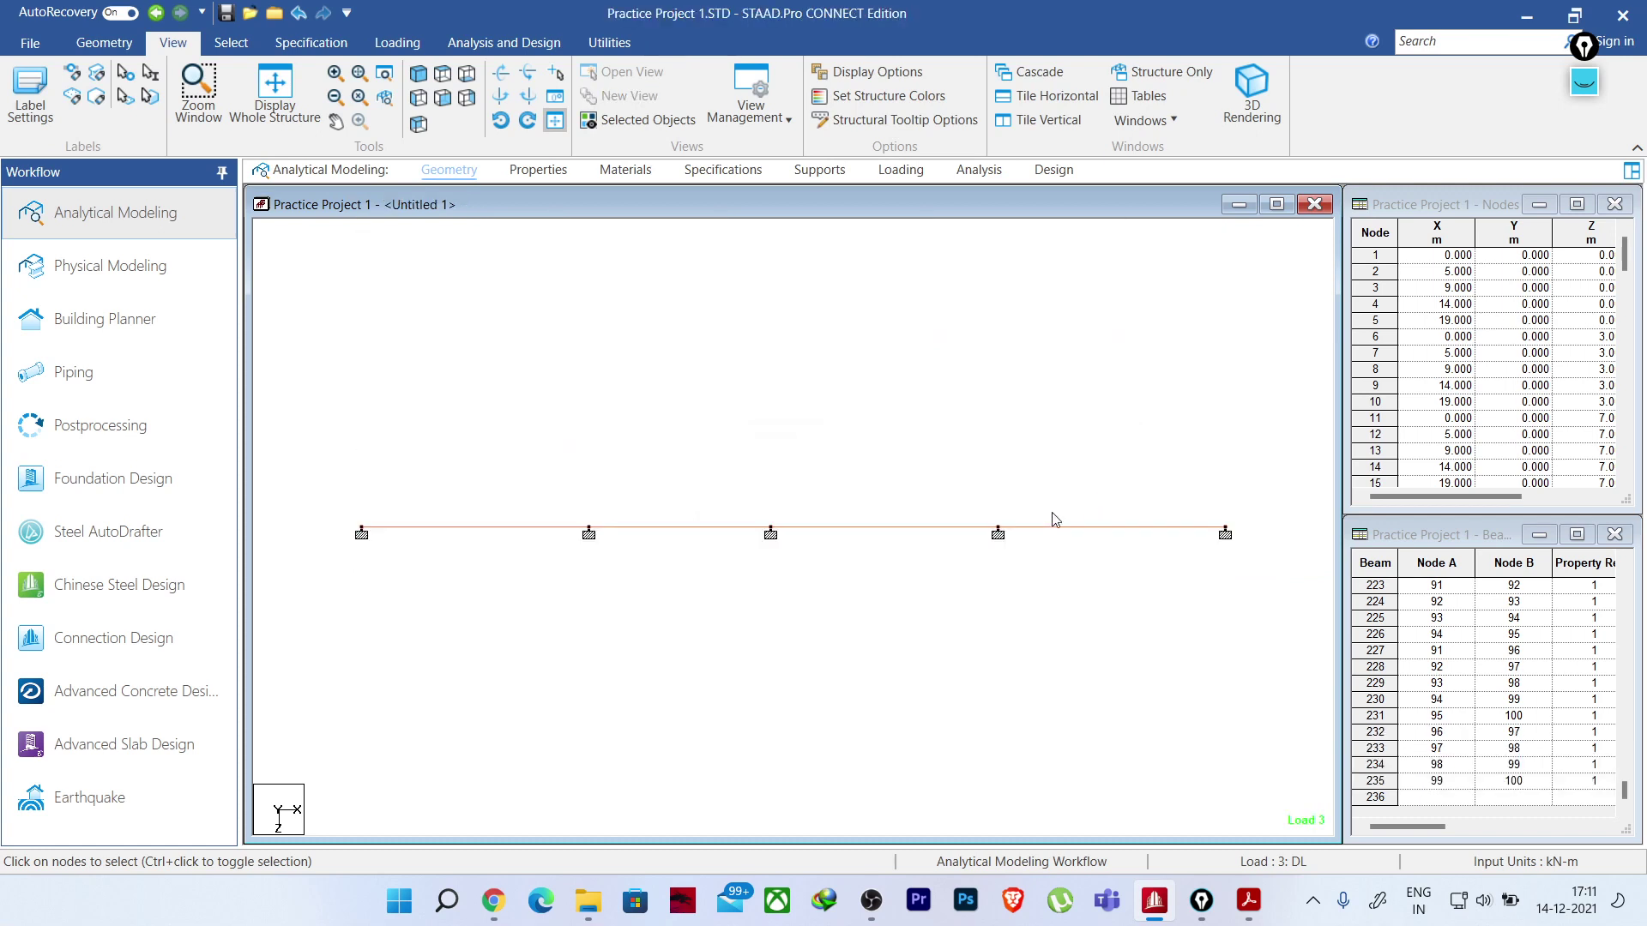
left_click(442, 97)
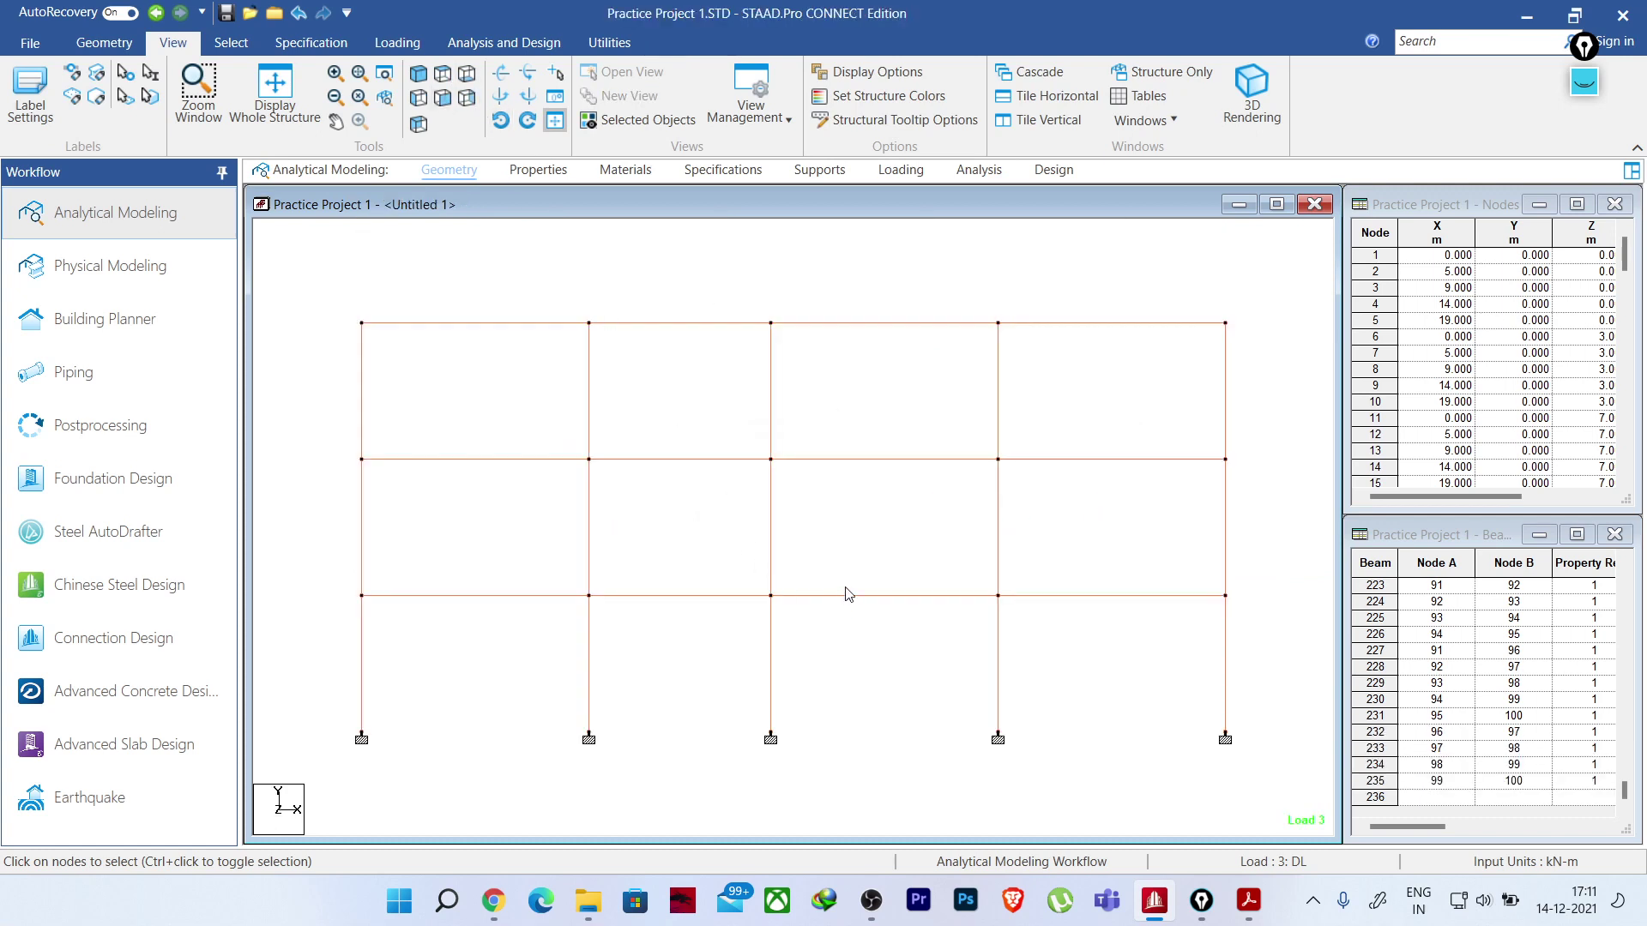
middle_click_drag(846, 587, 866, 584)
scroll(921, 589, "up", 1)
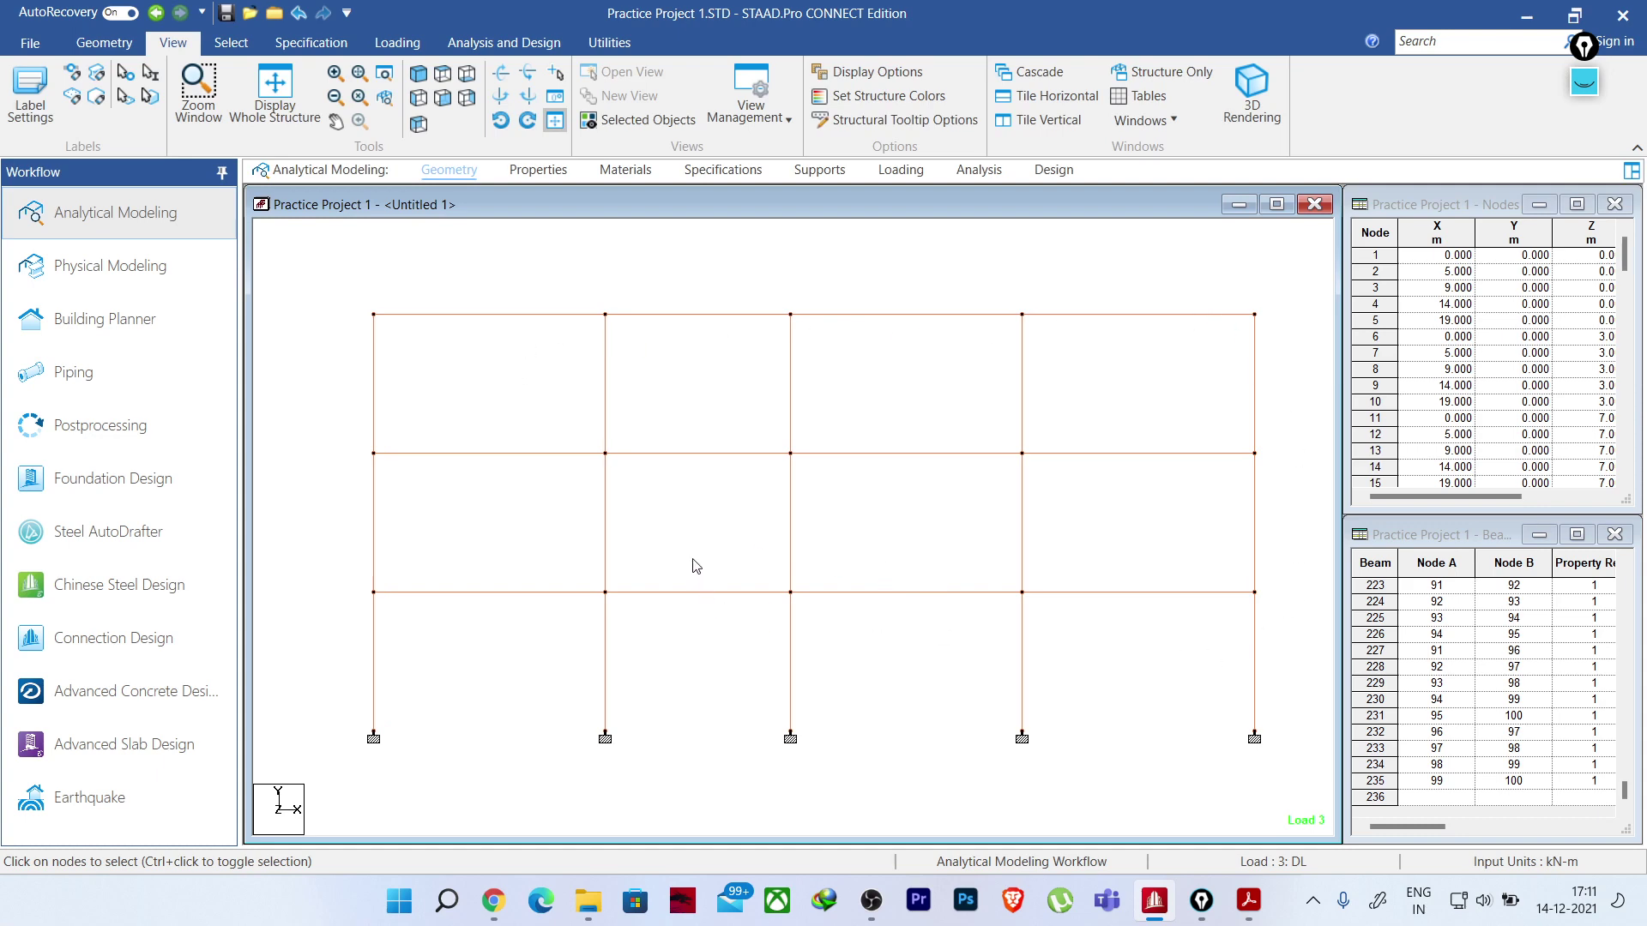
- Check the defined load cases and combinations, and run the analysis with the option to stay in modeling mode
left_click(476, 47)
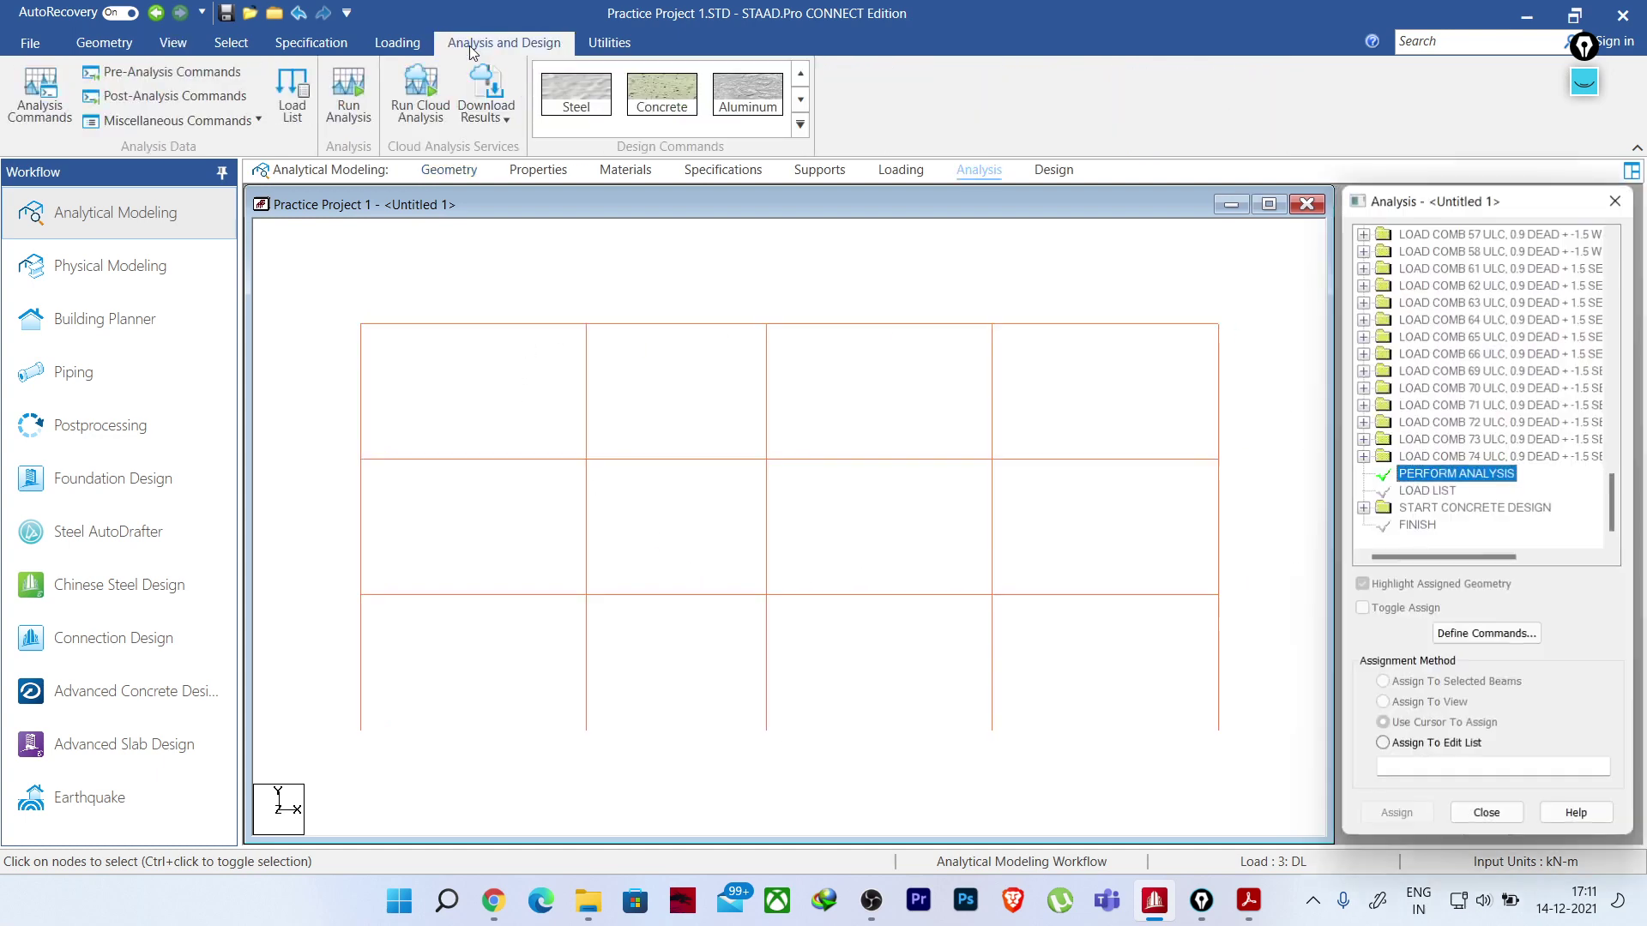
left_click(900, 171)
left_click(1320, 259)
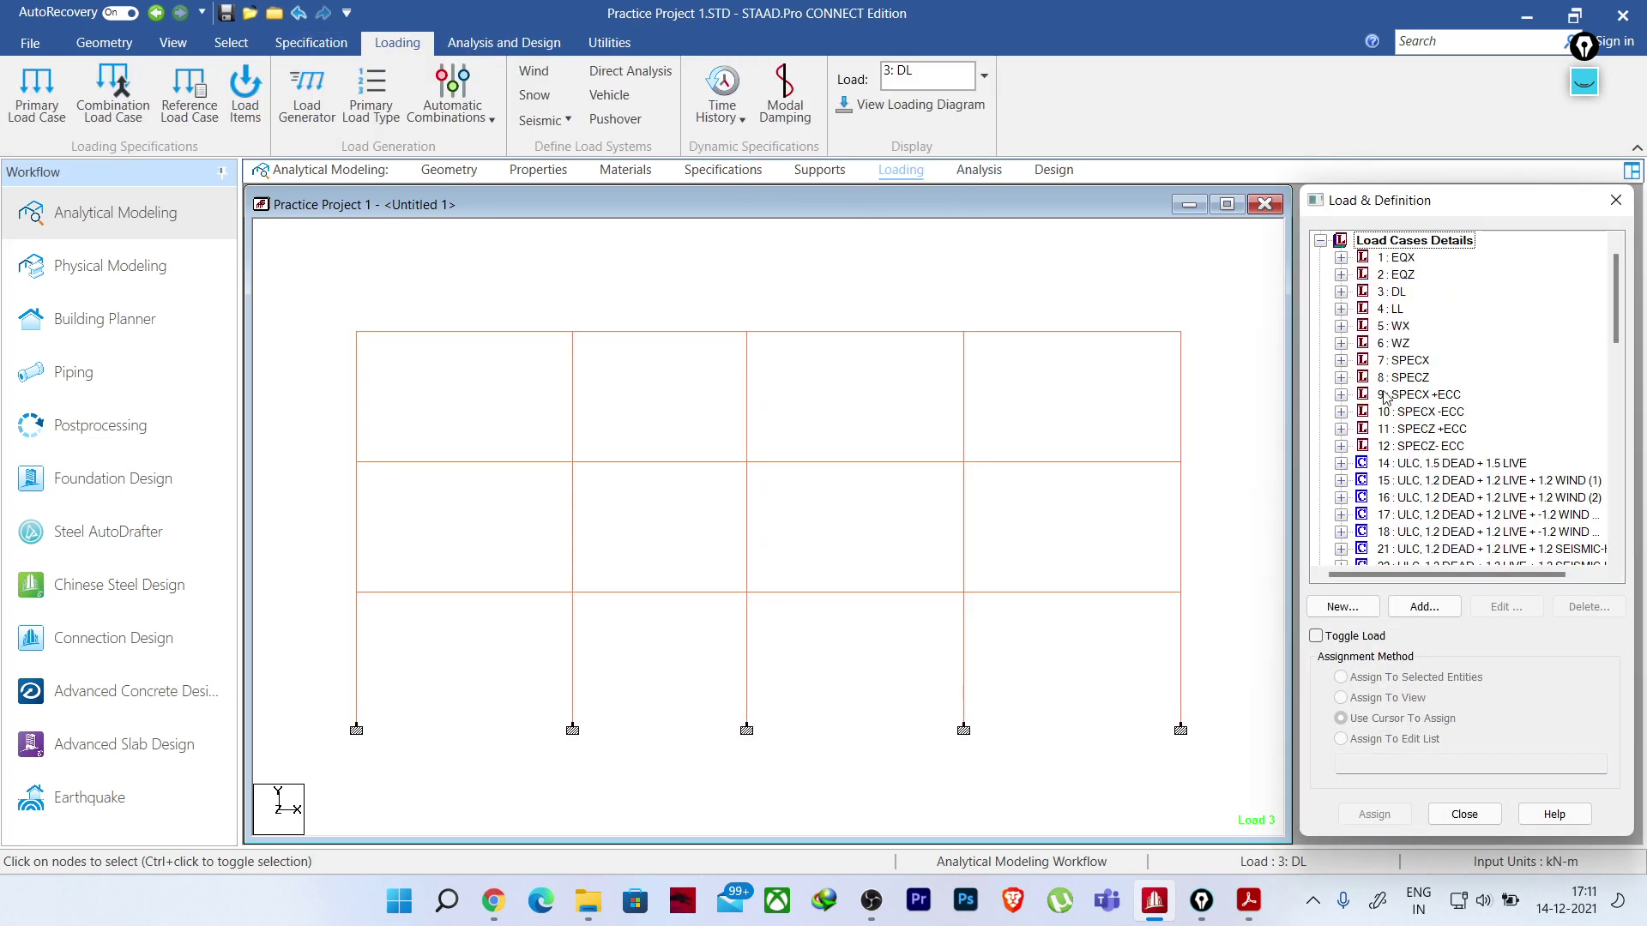
scroll(1376, 446, "down", 4)
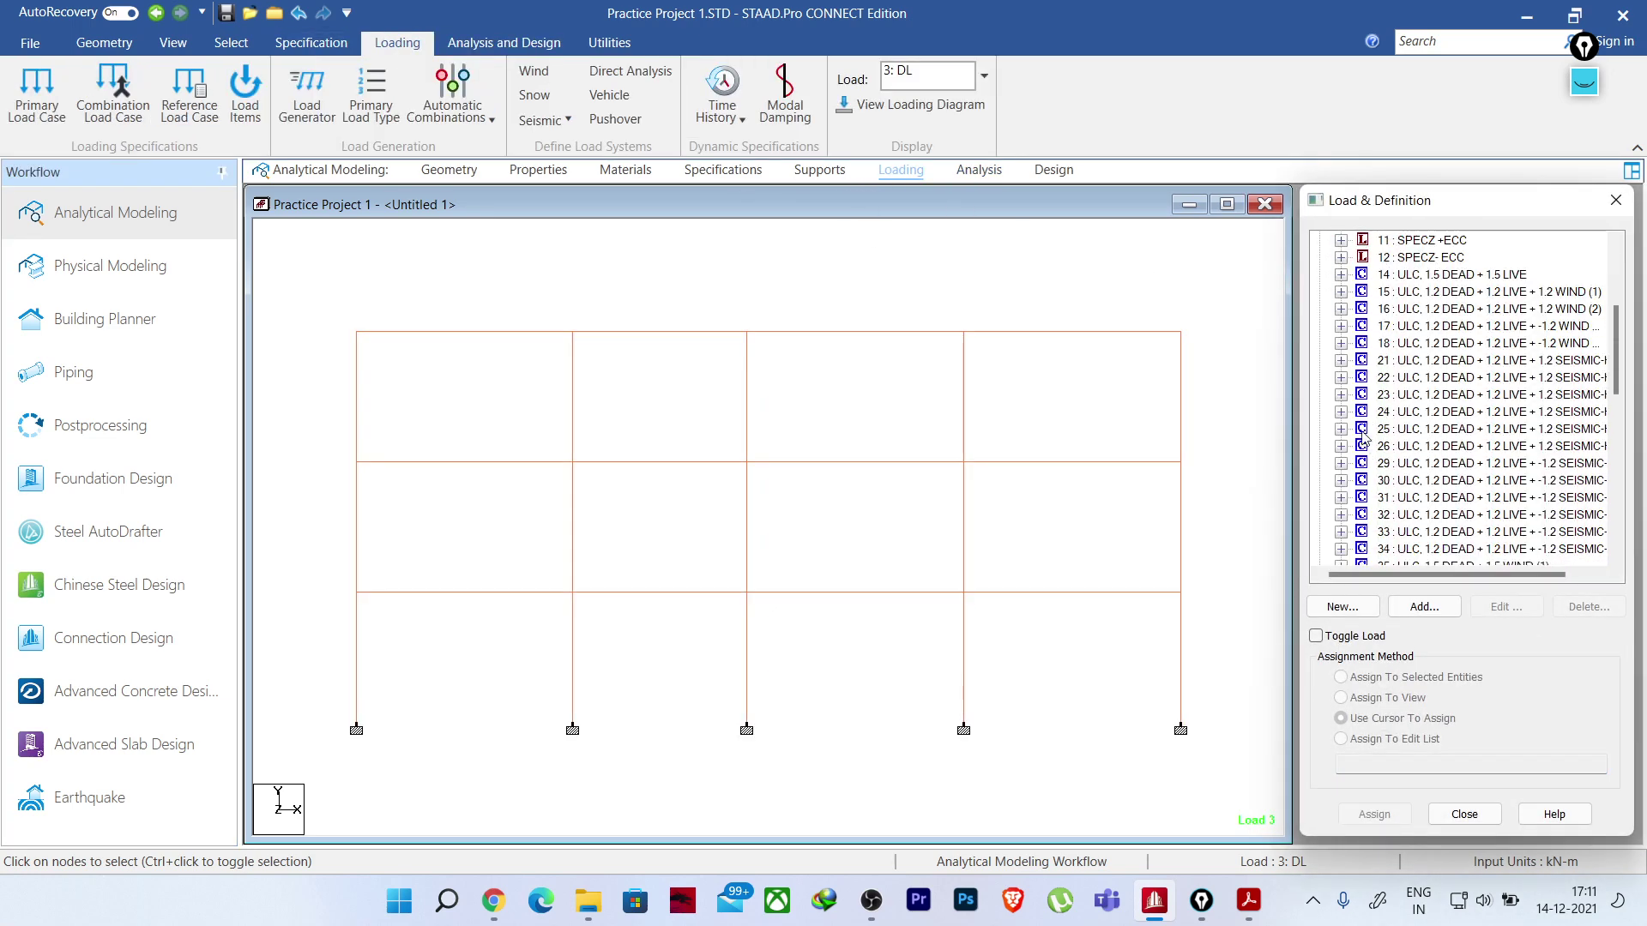
left_click(505, 43)
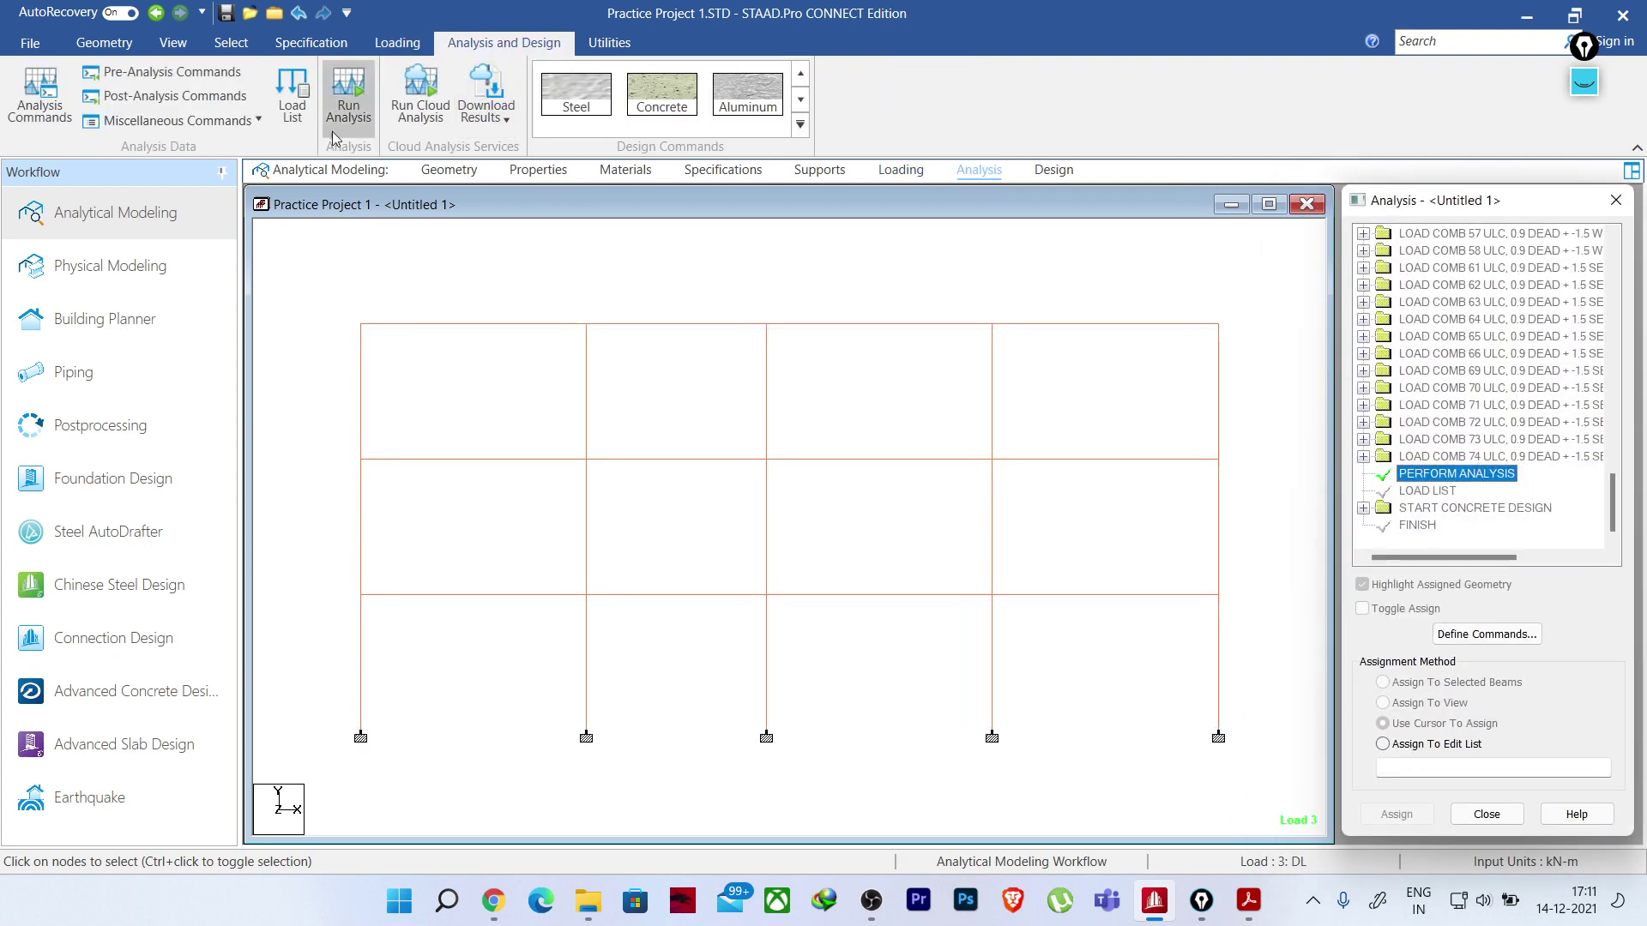
left_click(356, 89)
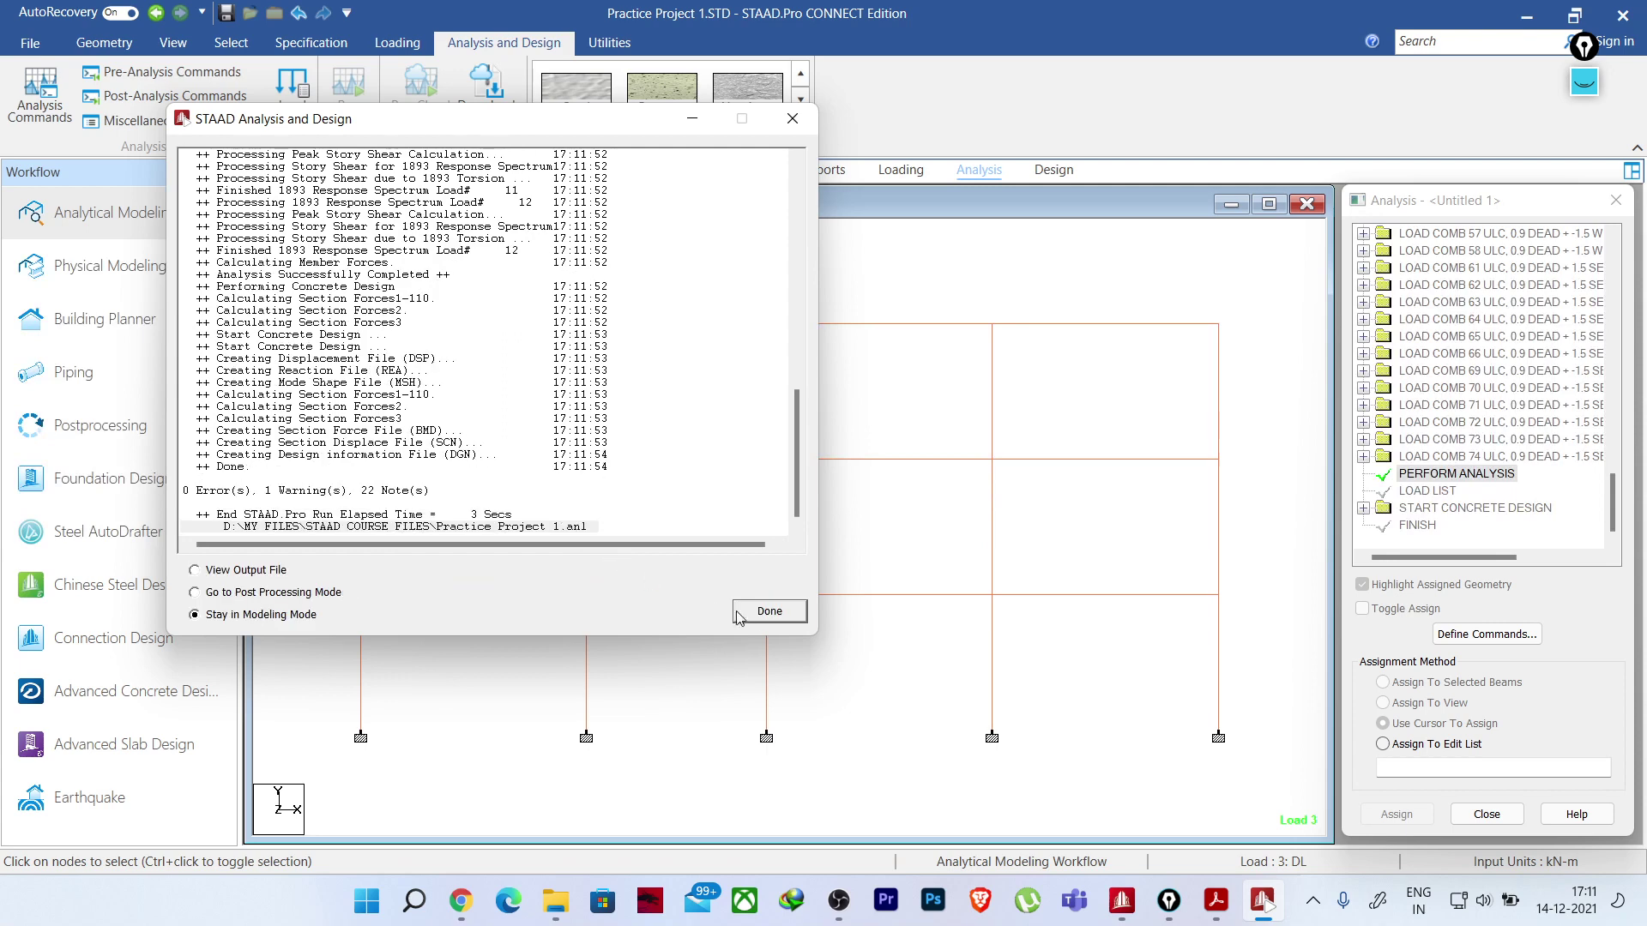
left_click(772, 611)
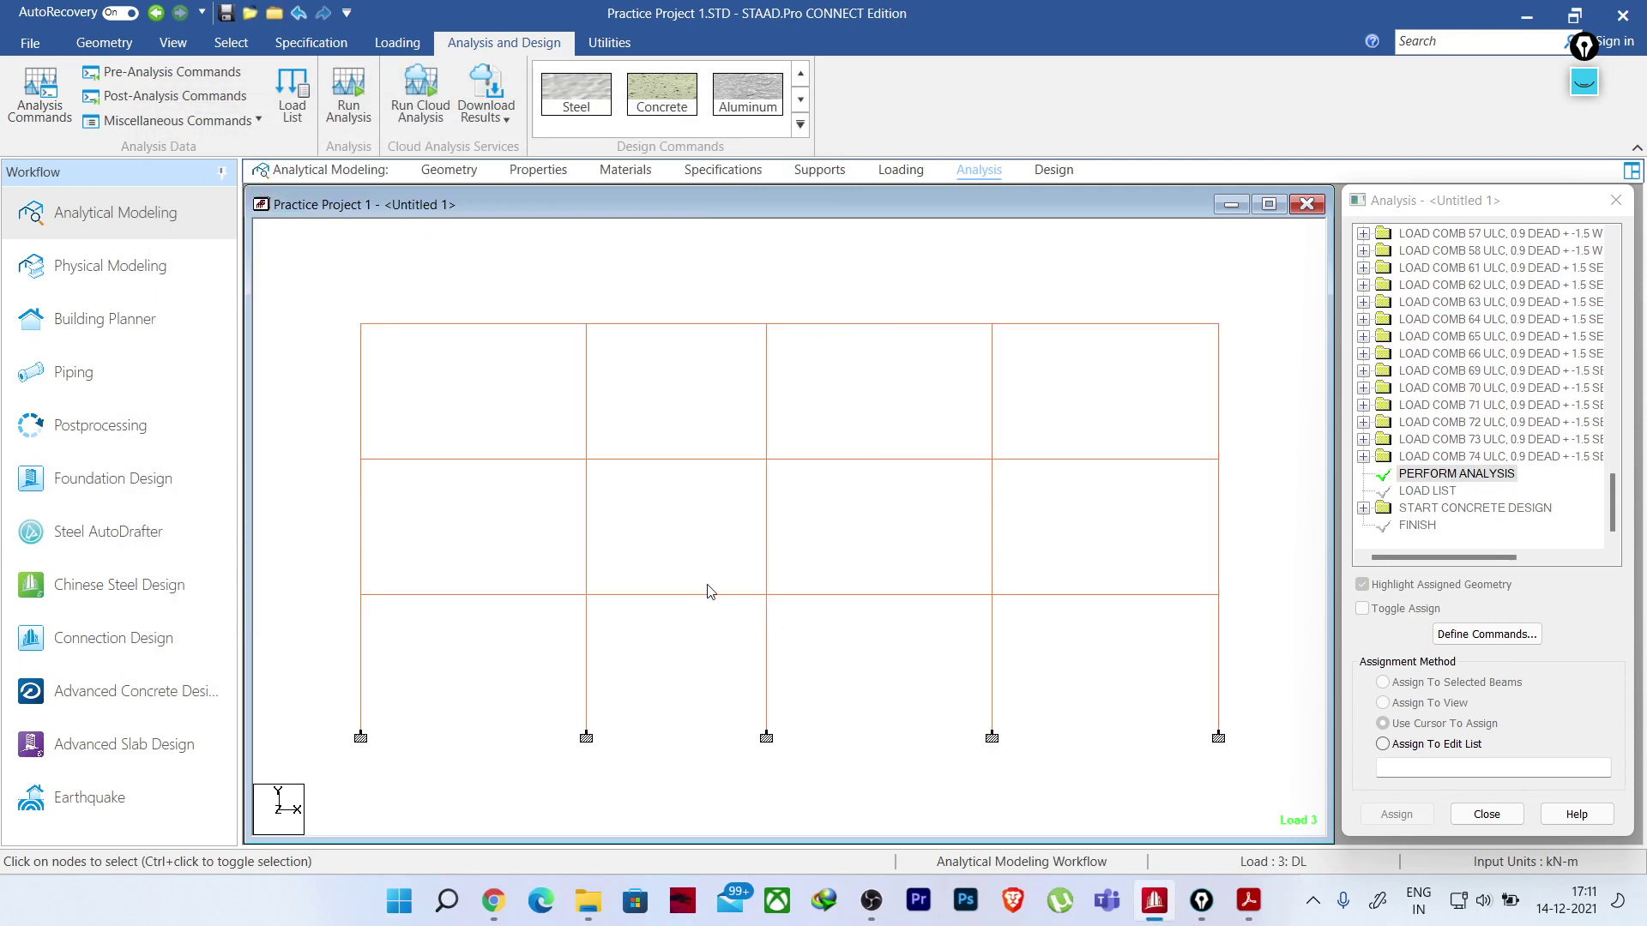
- Display only the MZ bending moment diagram for load case 3: DL in Postprocessing, without displacements, in a widened view window
left_click(137, 423)
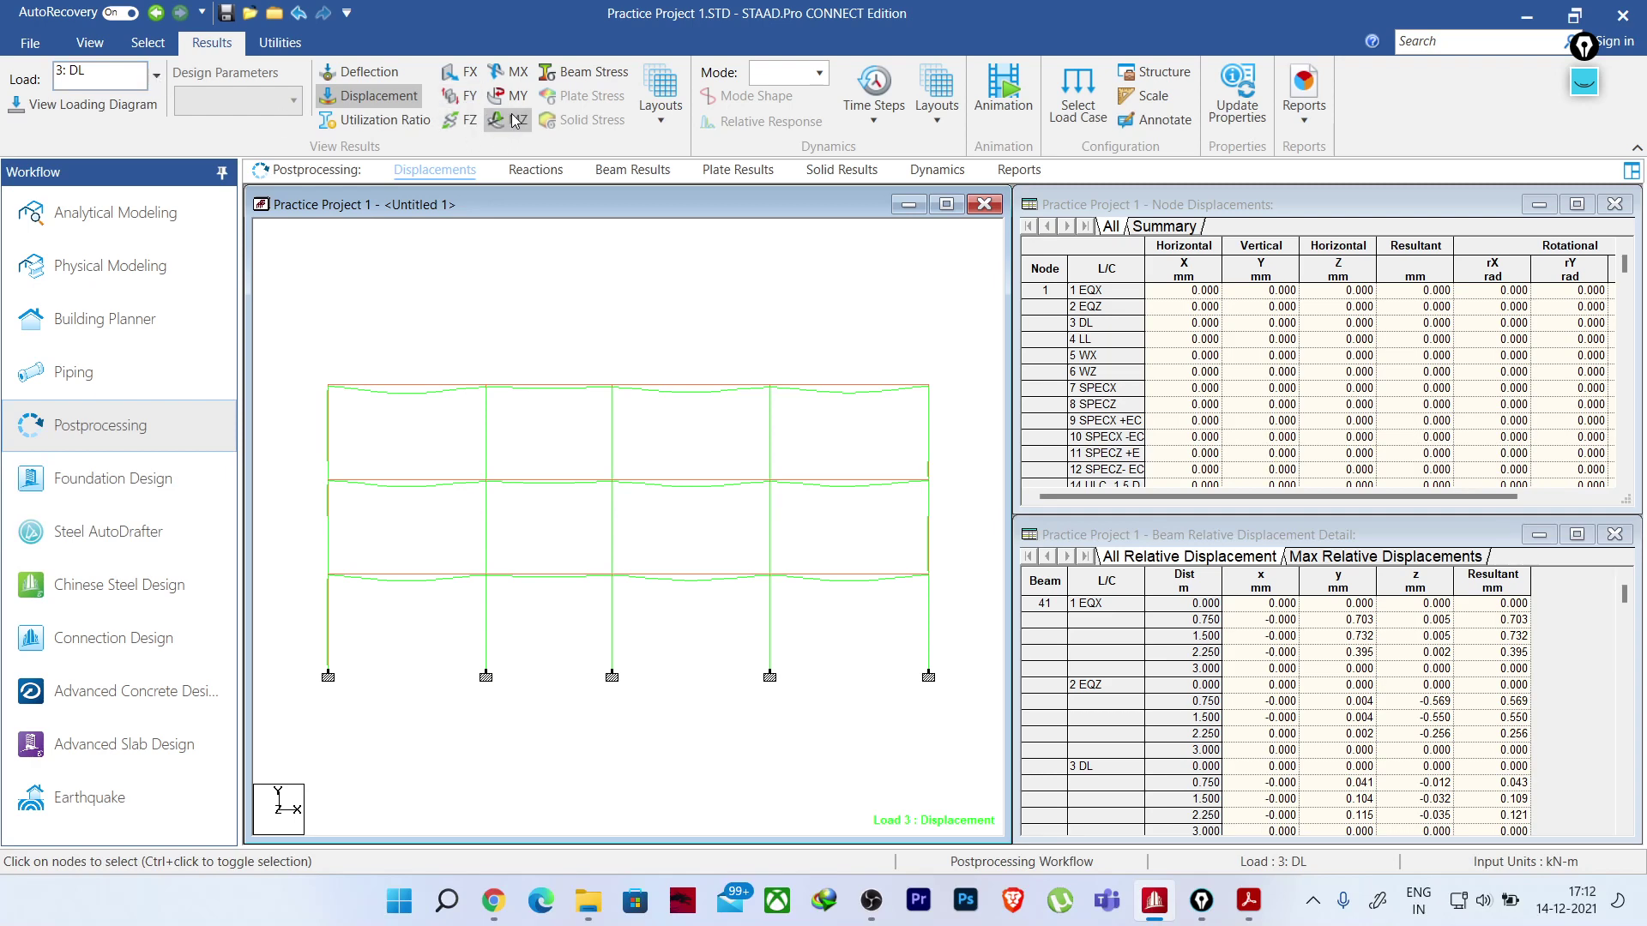
left_click(517, 123)
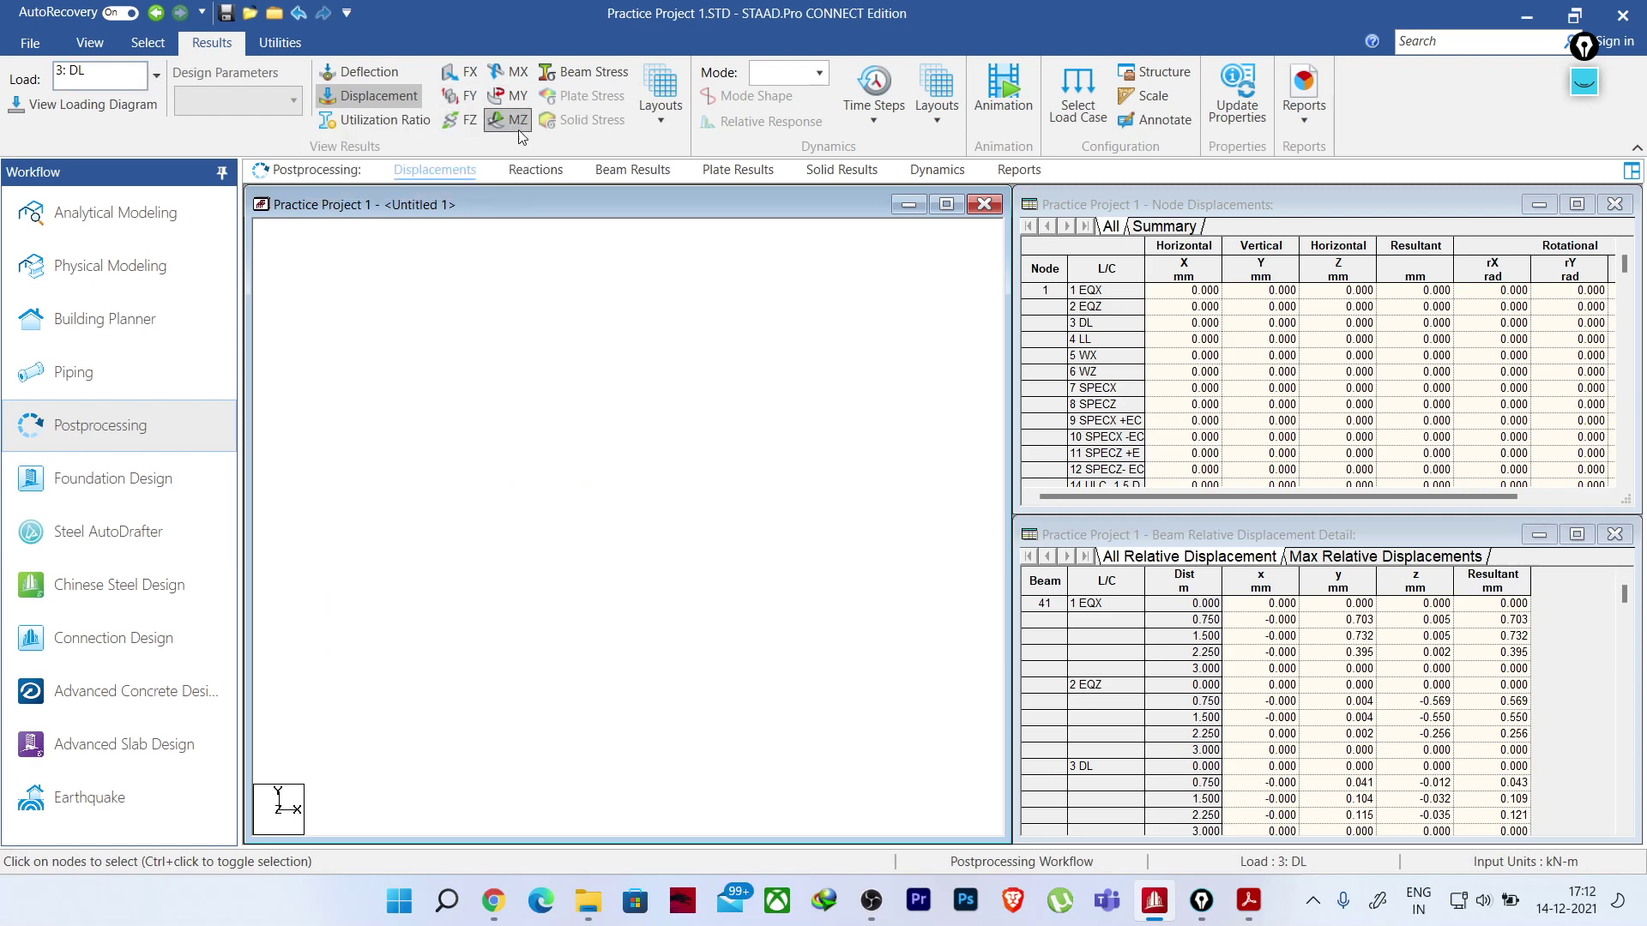
left_click(403, 98)
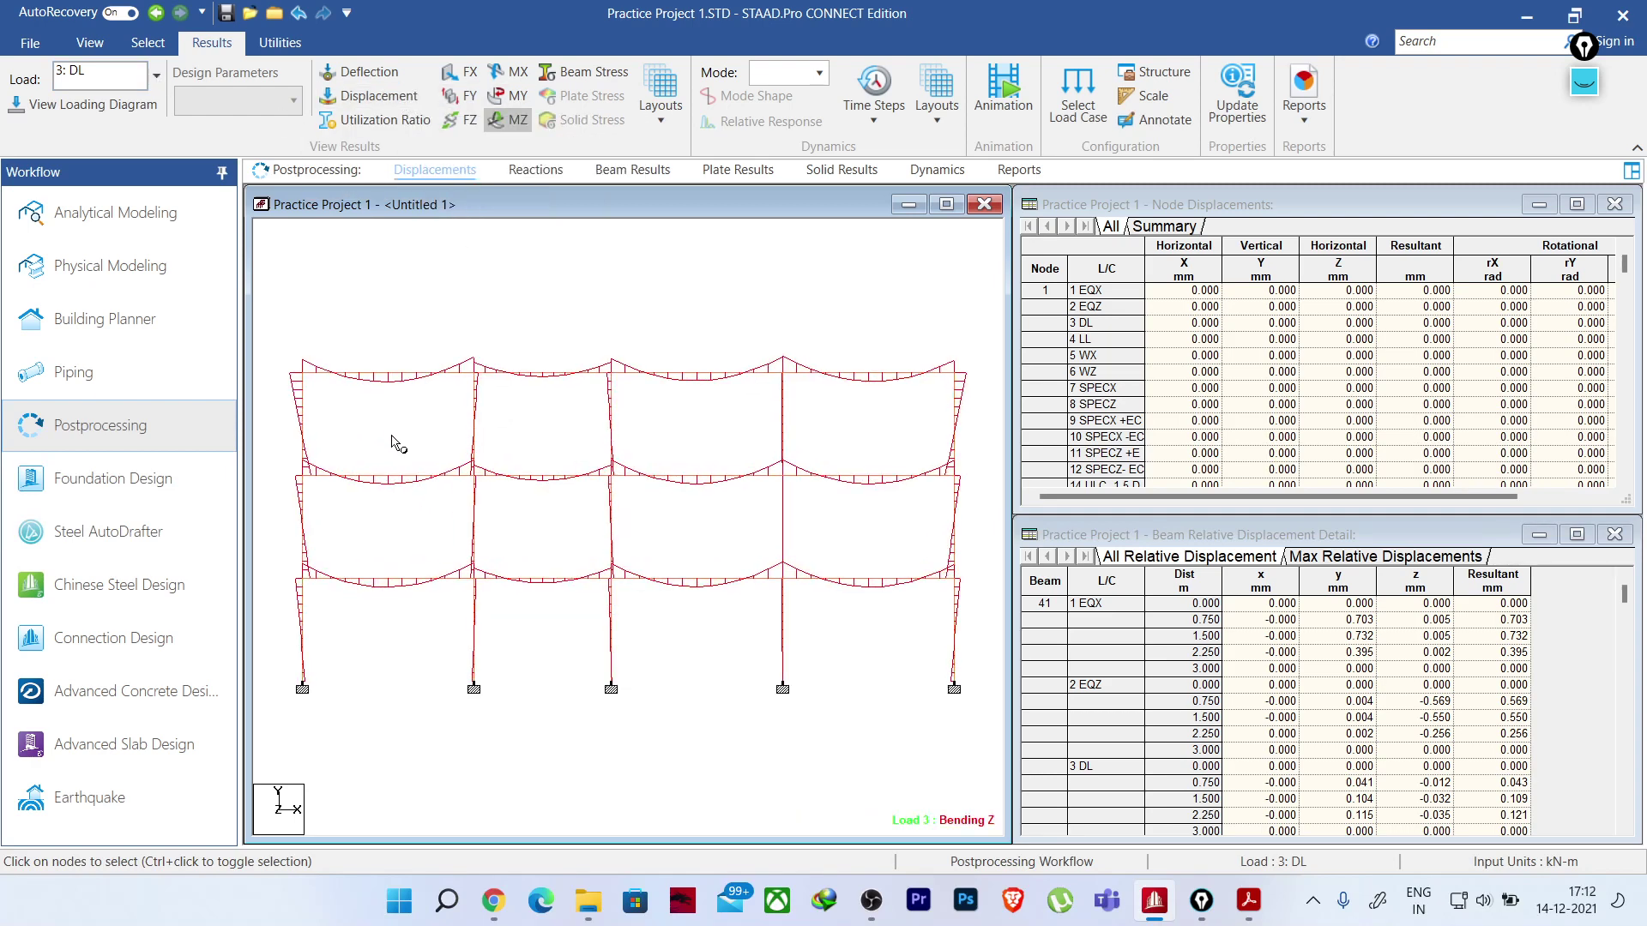
left_click_drag(1010, 471, 1288, 478)
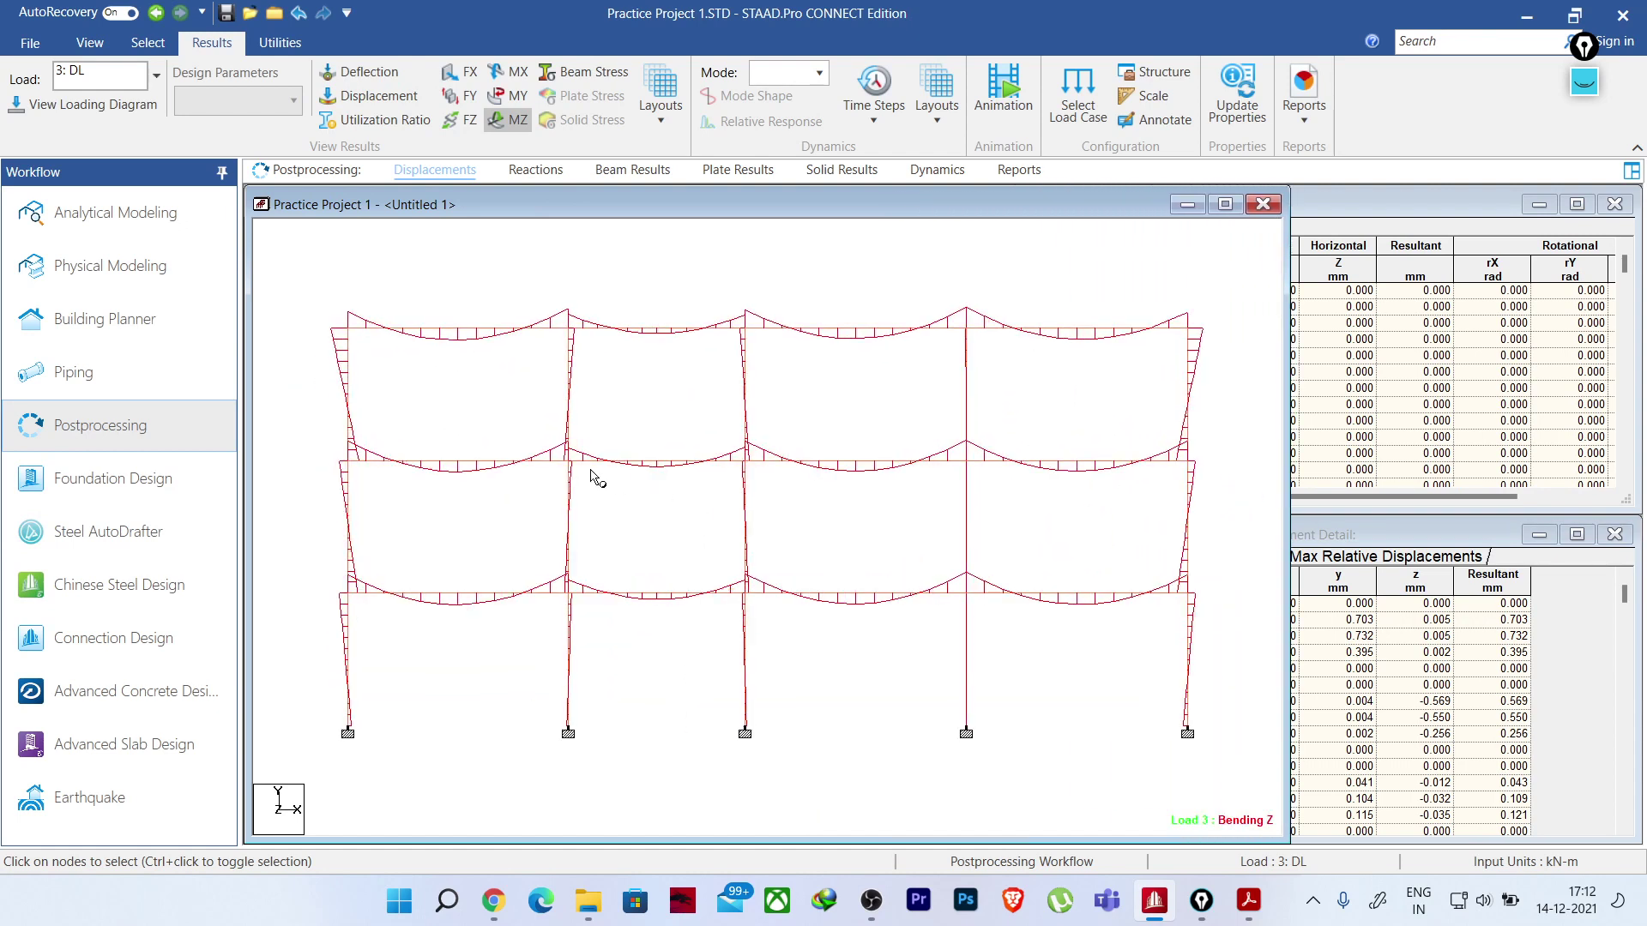
scroll(585, 472, "up", 3)
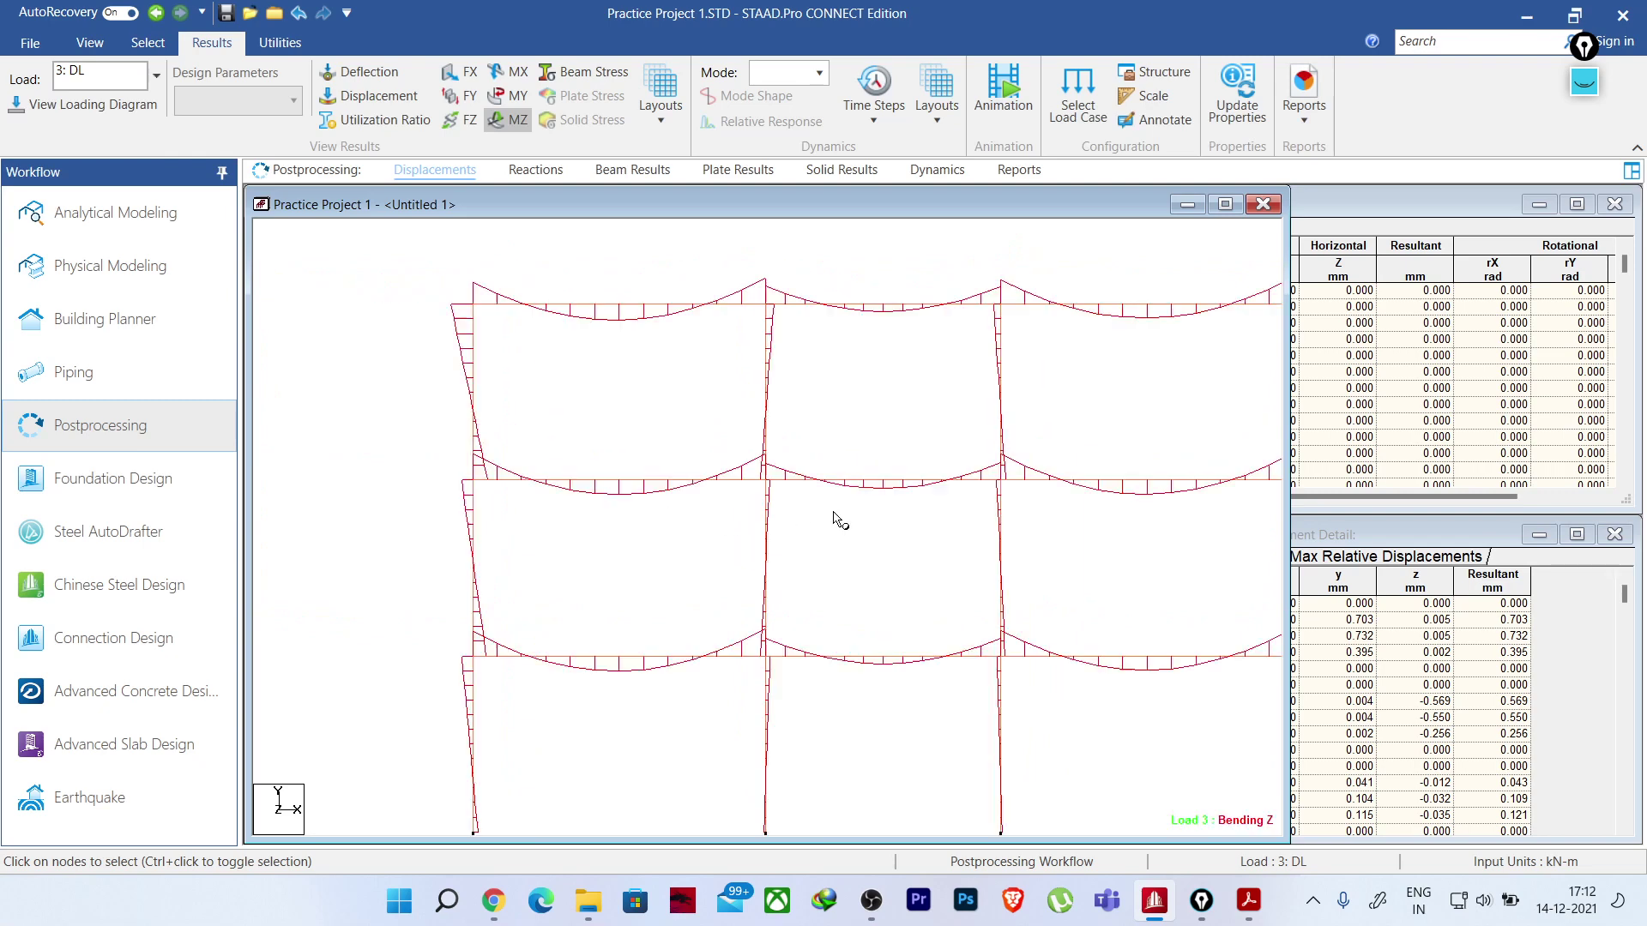
scroll(739, 494, "down", 1)
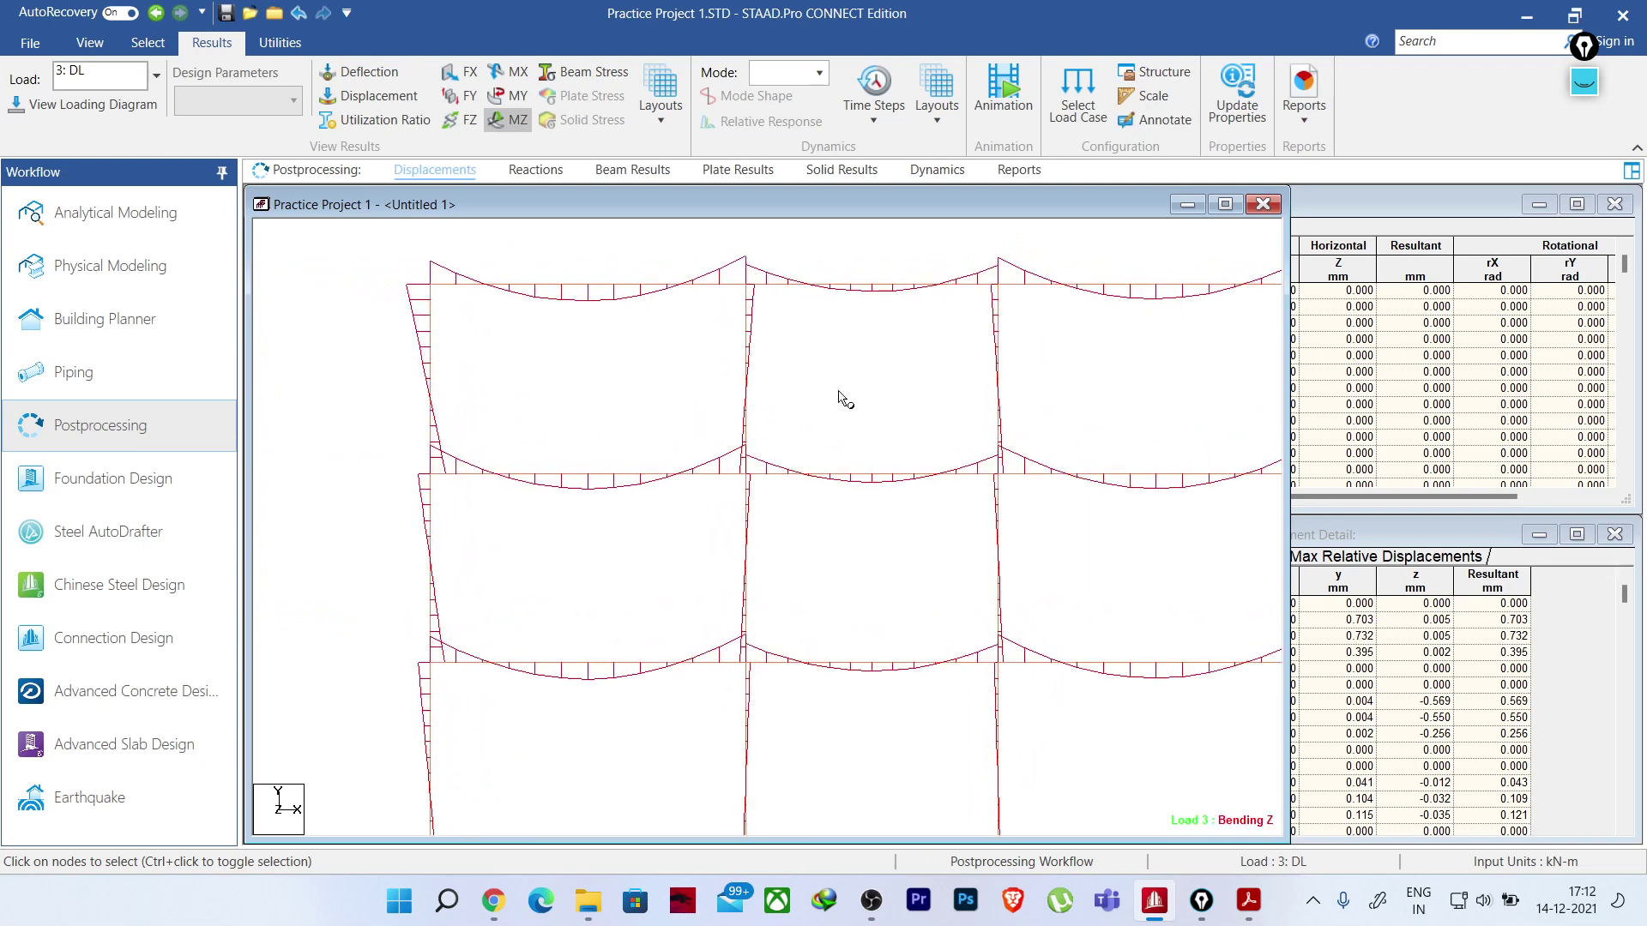
- Annotate the beam results with bending values at the Ends and Mid point
left_click(1149, 121)
left_click(735, 287)
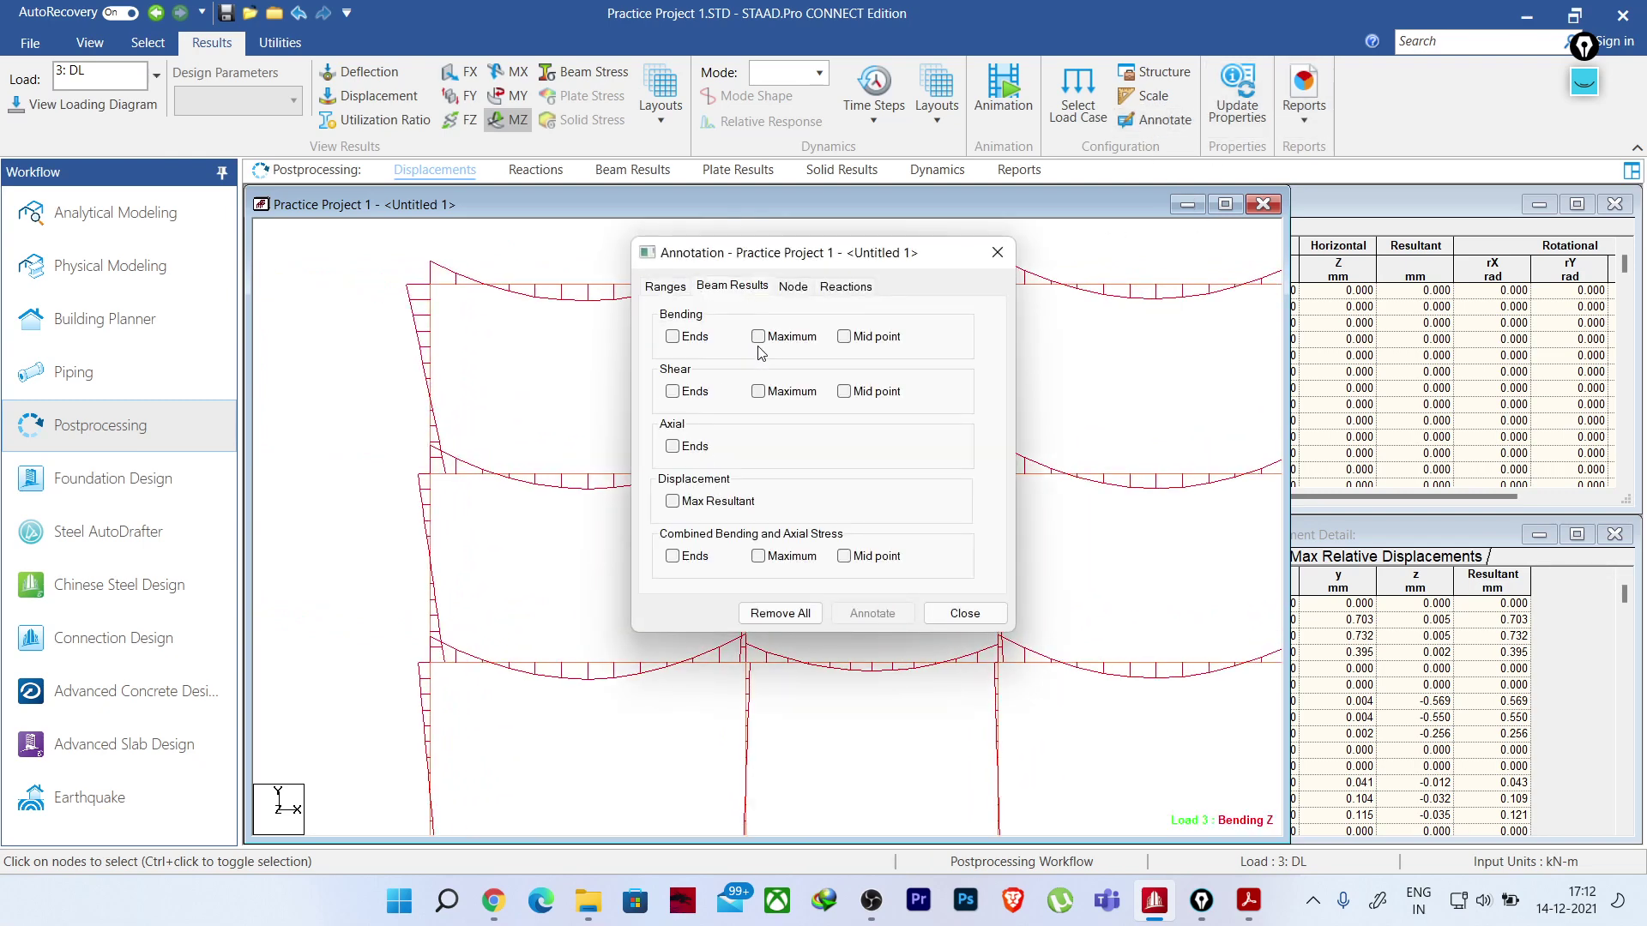
left_click(672, 338)
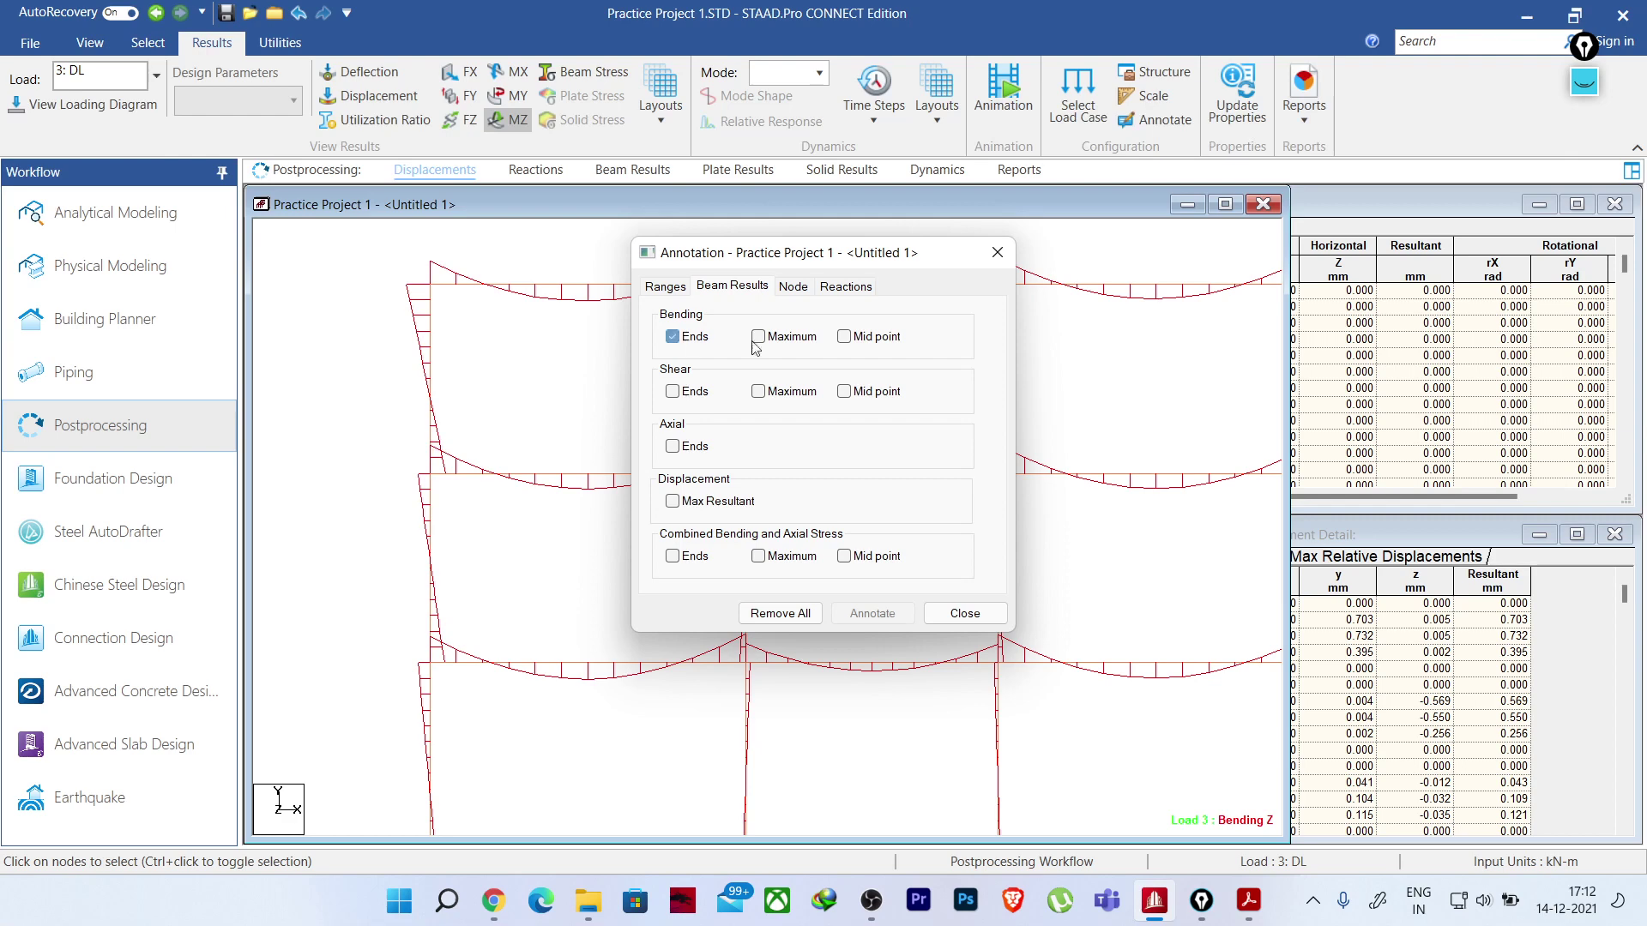
left_click(844, 338)
left_click(873, 614)
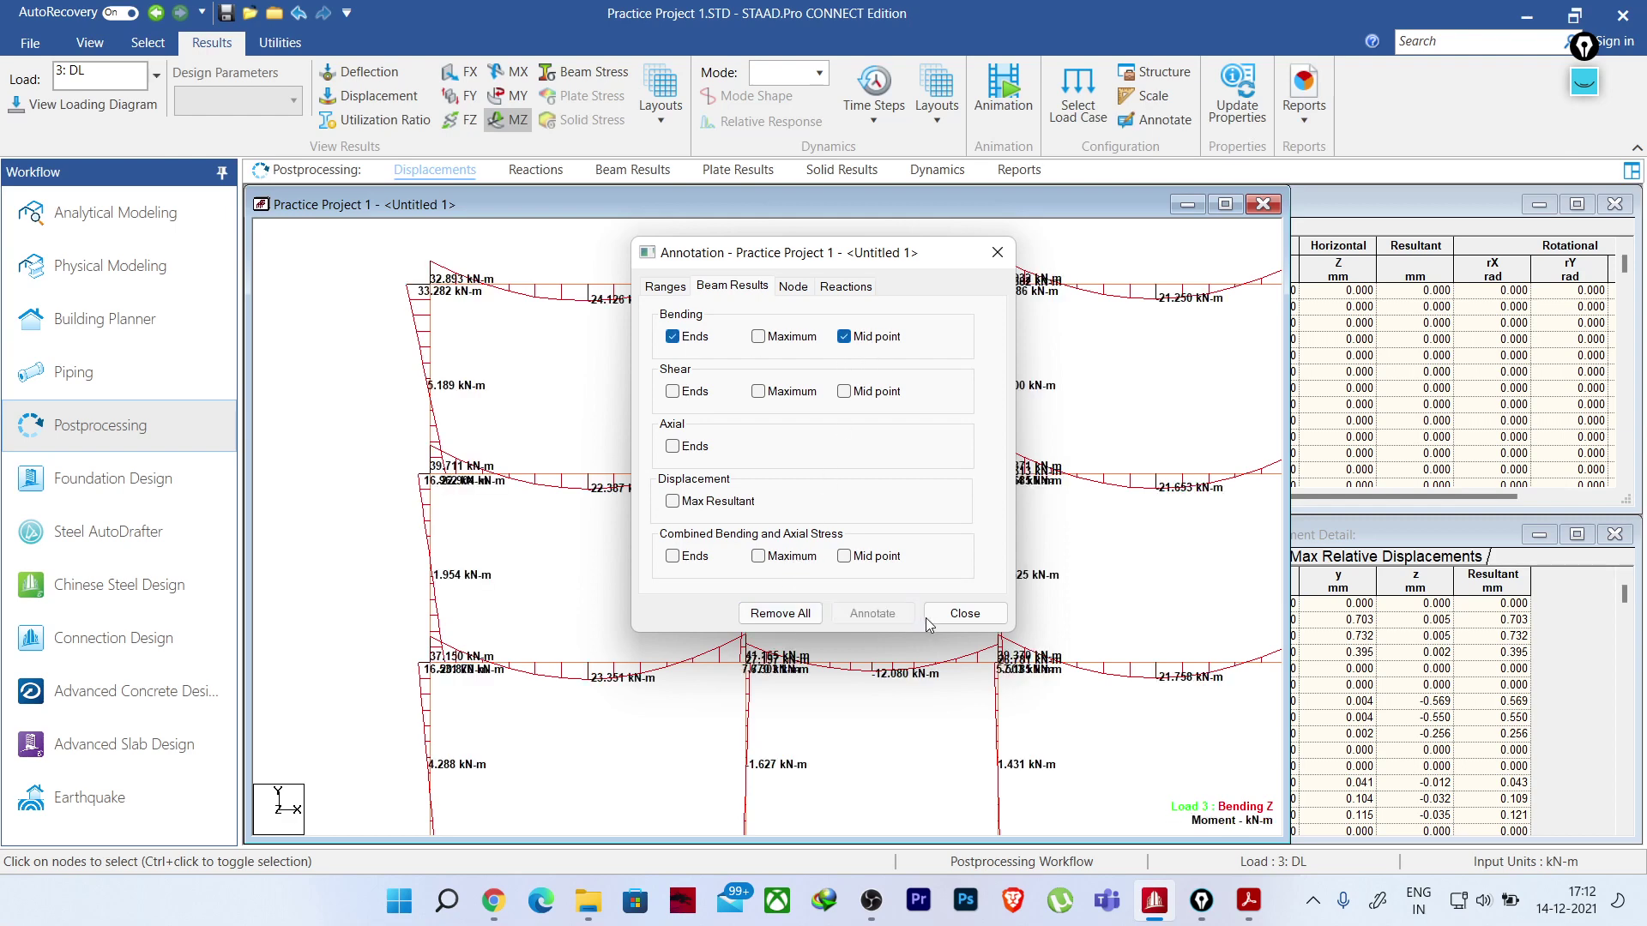
left_click(965, 613)
- Examine the annotated end and midspan bending moments of the beams and columns in the first bays of the frame
scroll(370, 382, "up", 1)
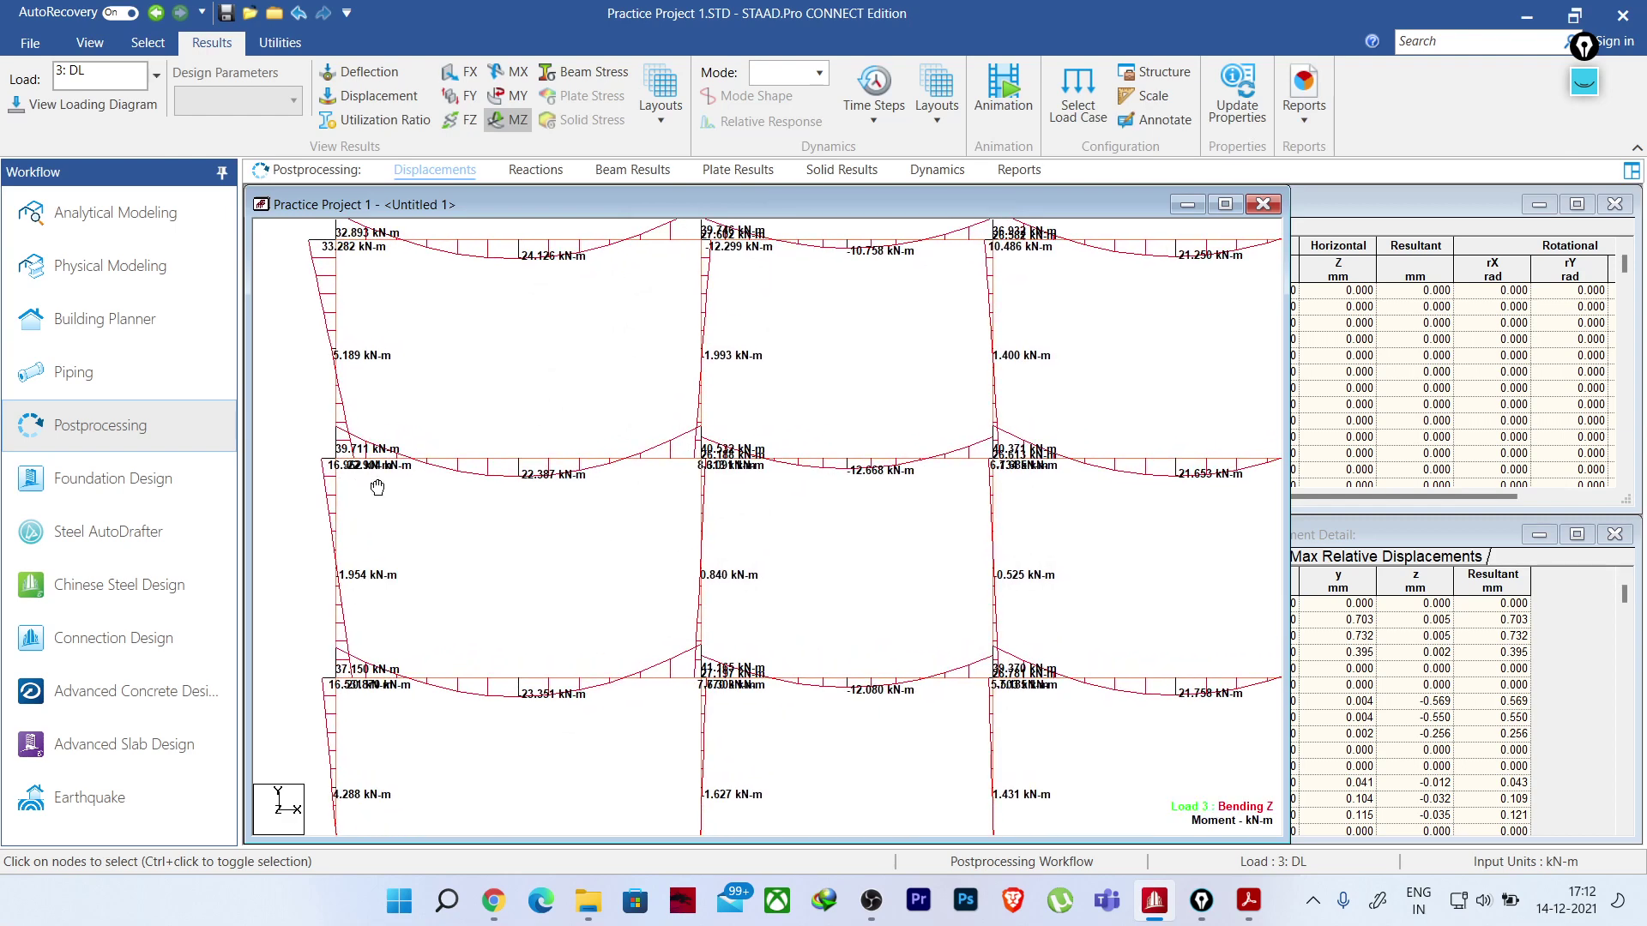
scroll(480, 502, "up", 1)
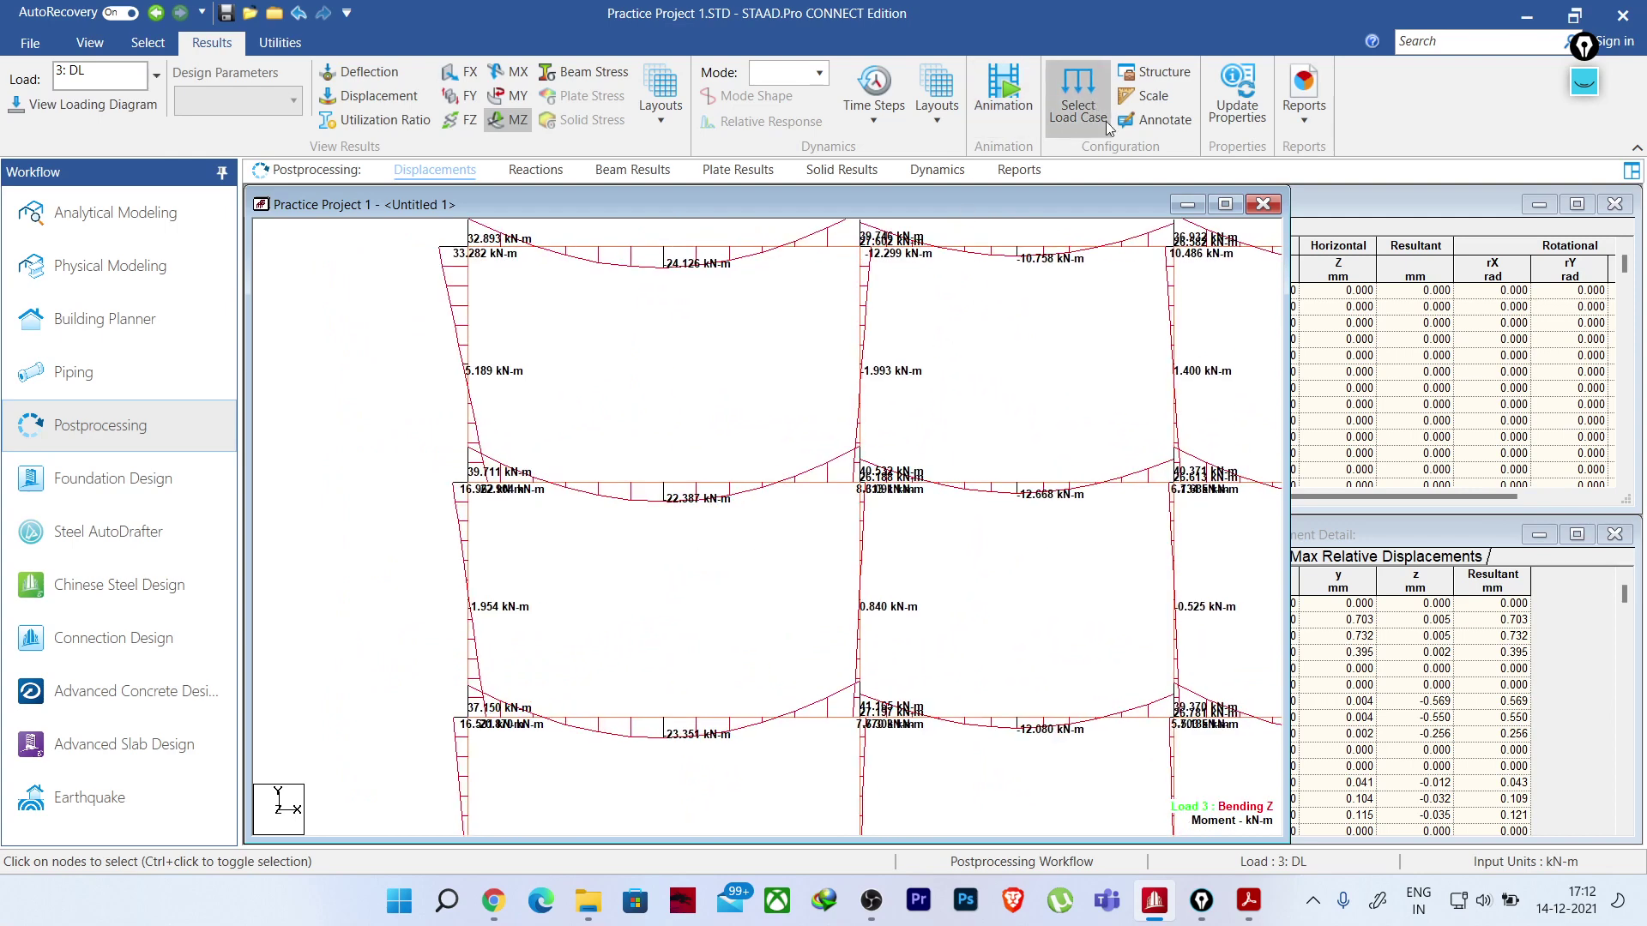
scroll(514, 539, "up", 1)
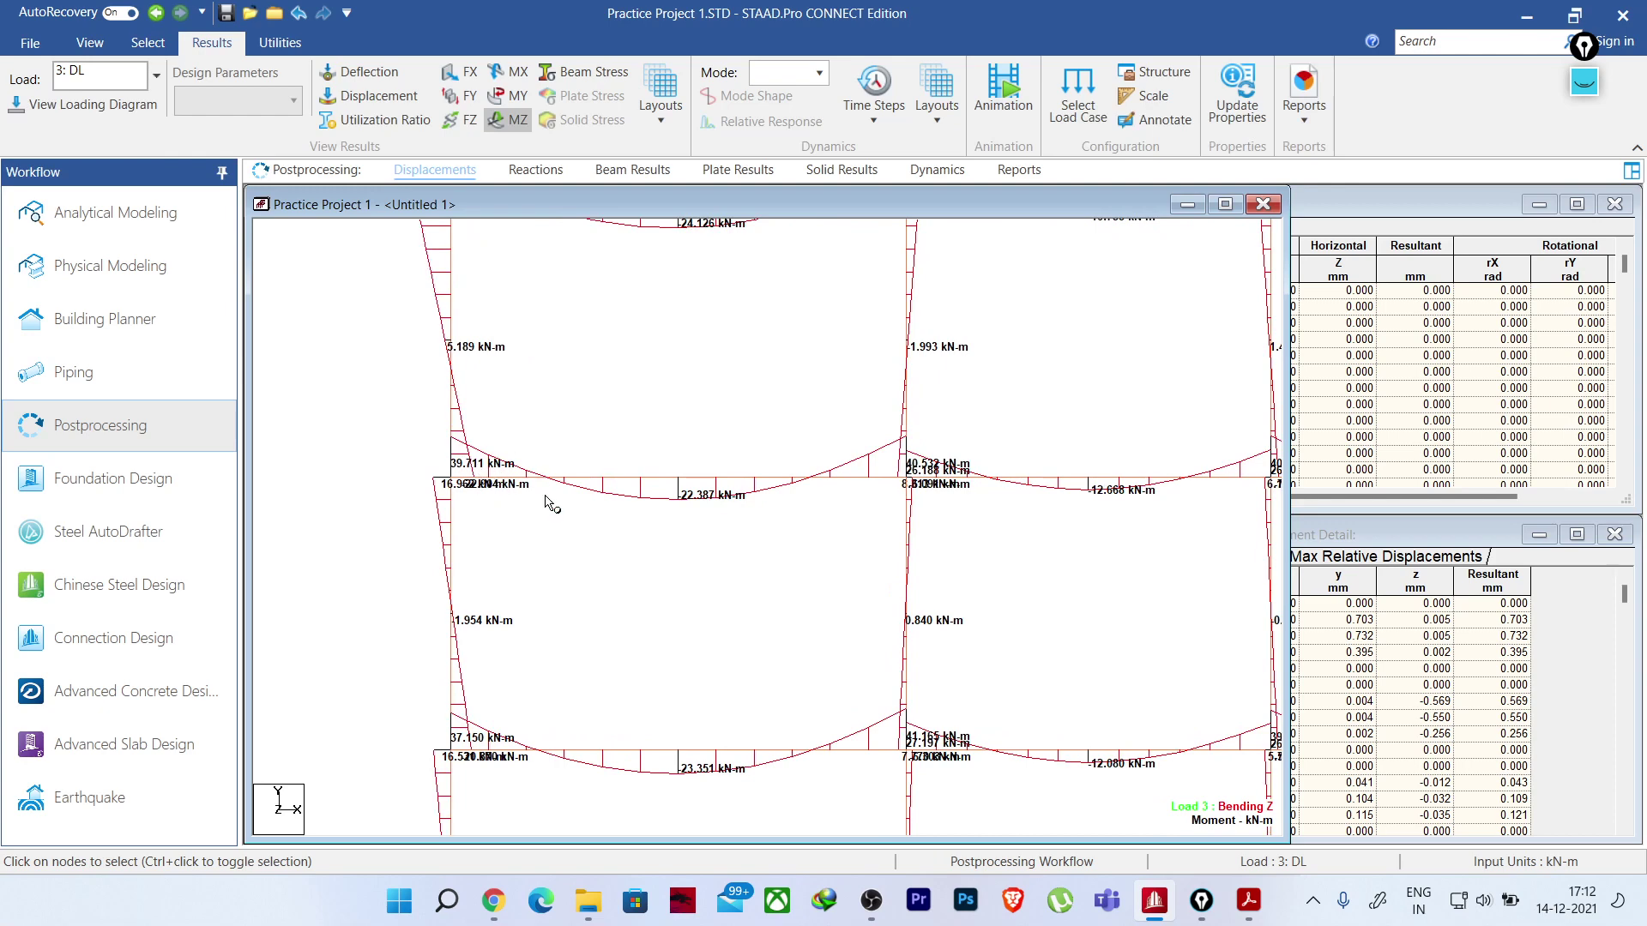
middle_click_drag(549, 502, 753, 503)
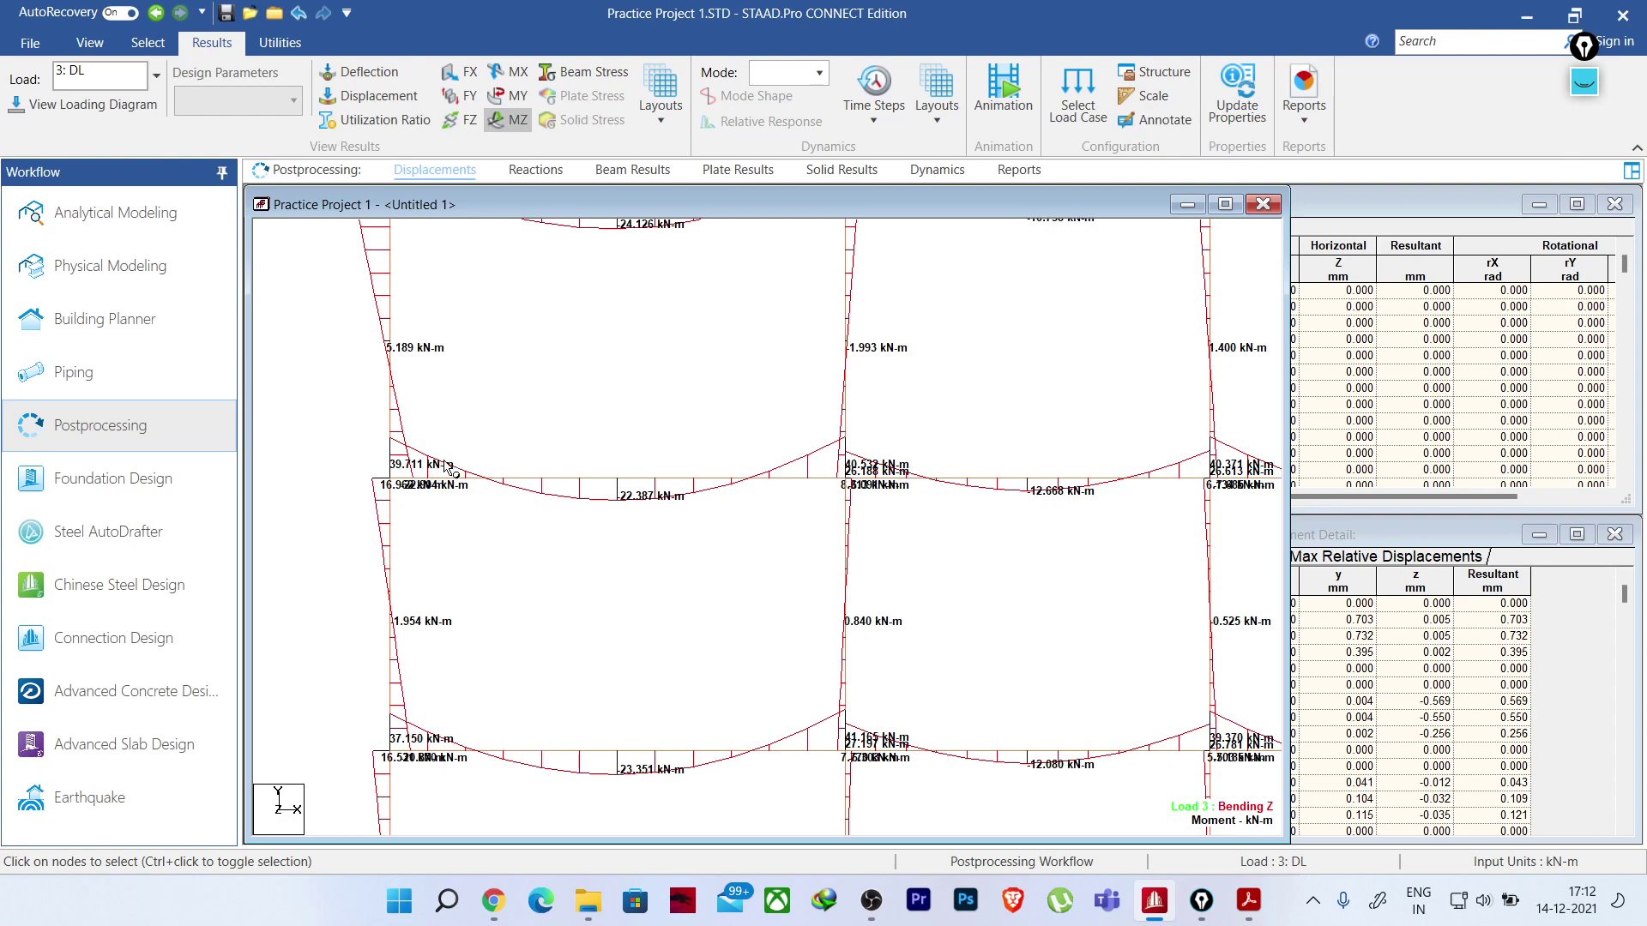
middle_click_drag(455, 470, 893, 636)
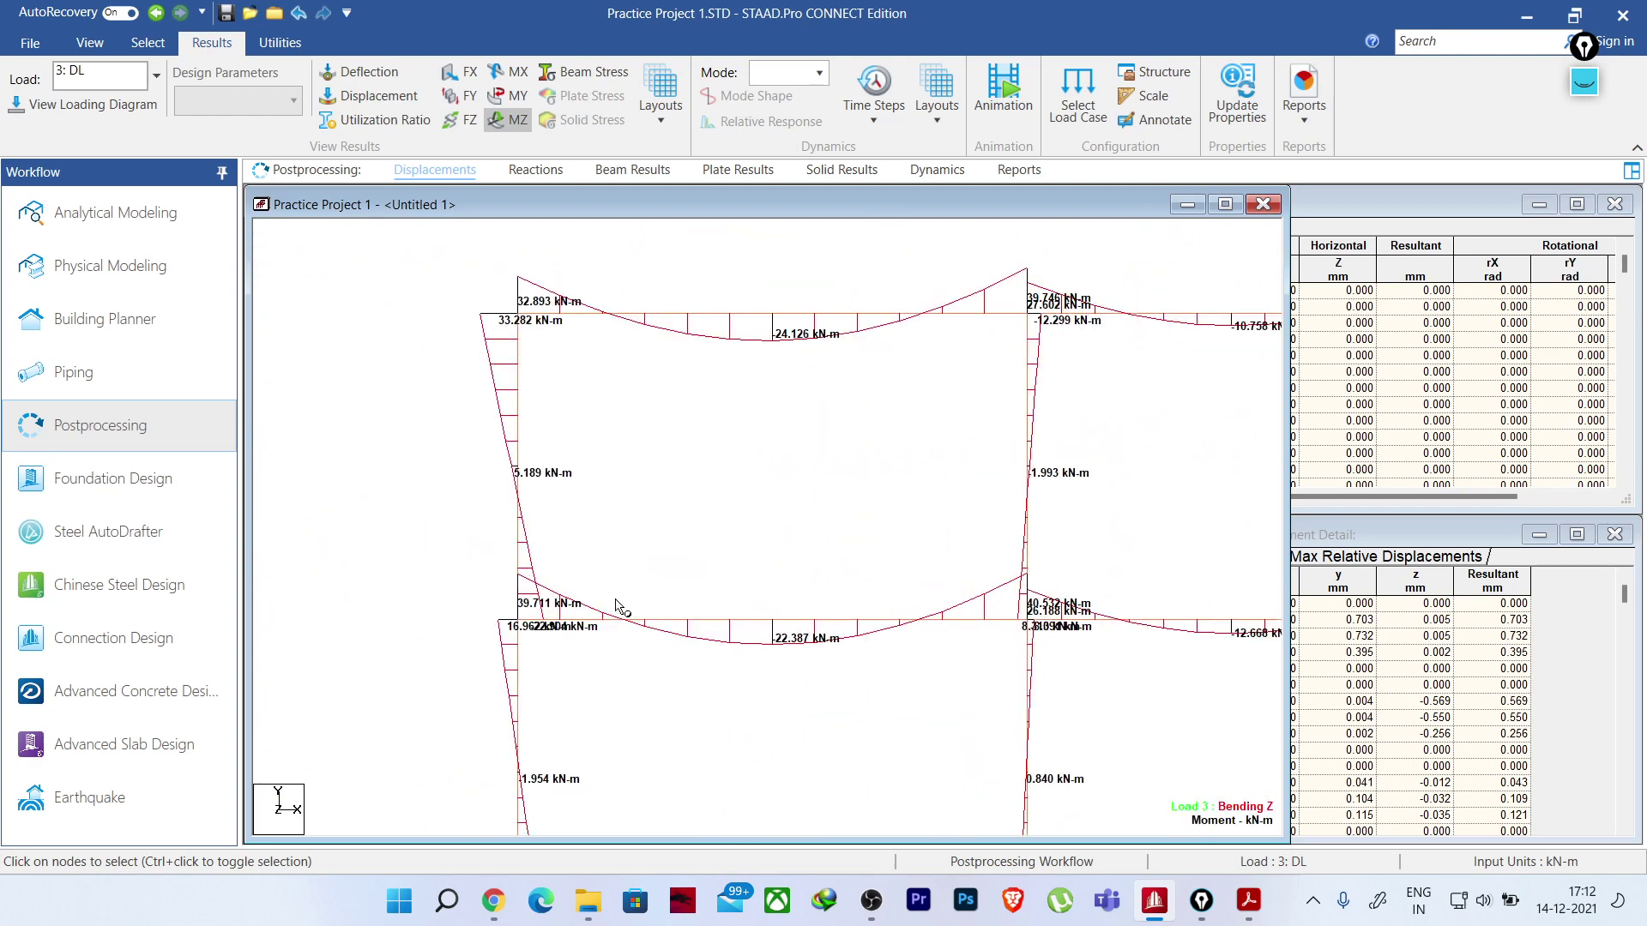
middle_click_drag(515, 647, 440, 558)
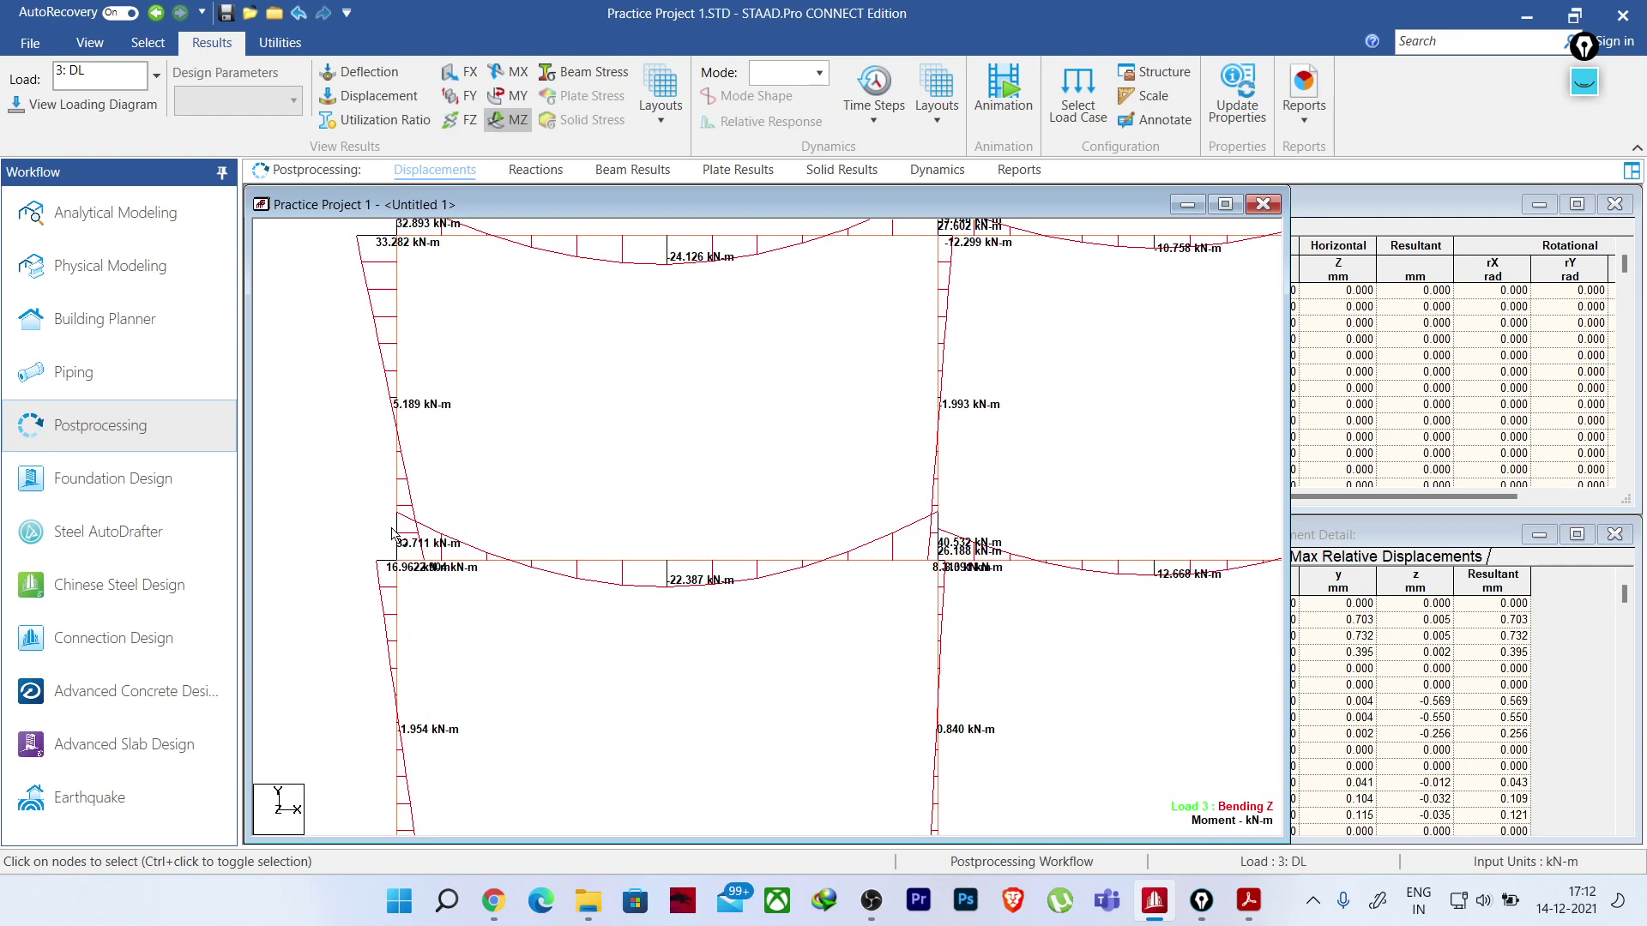
scroll(489, 433, "down", 1)
scroll(489, 433, "down", 4)
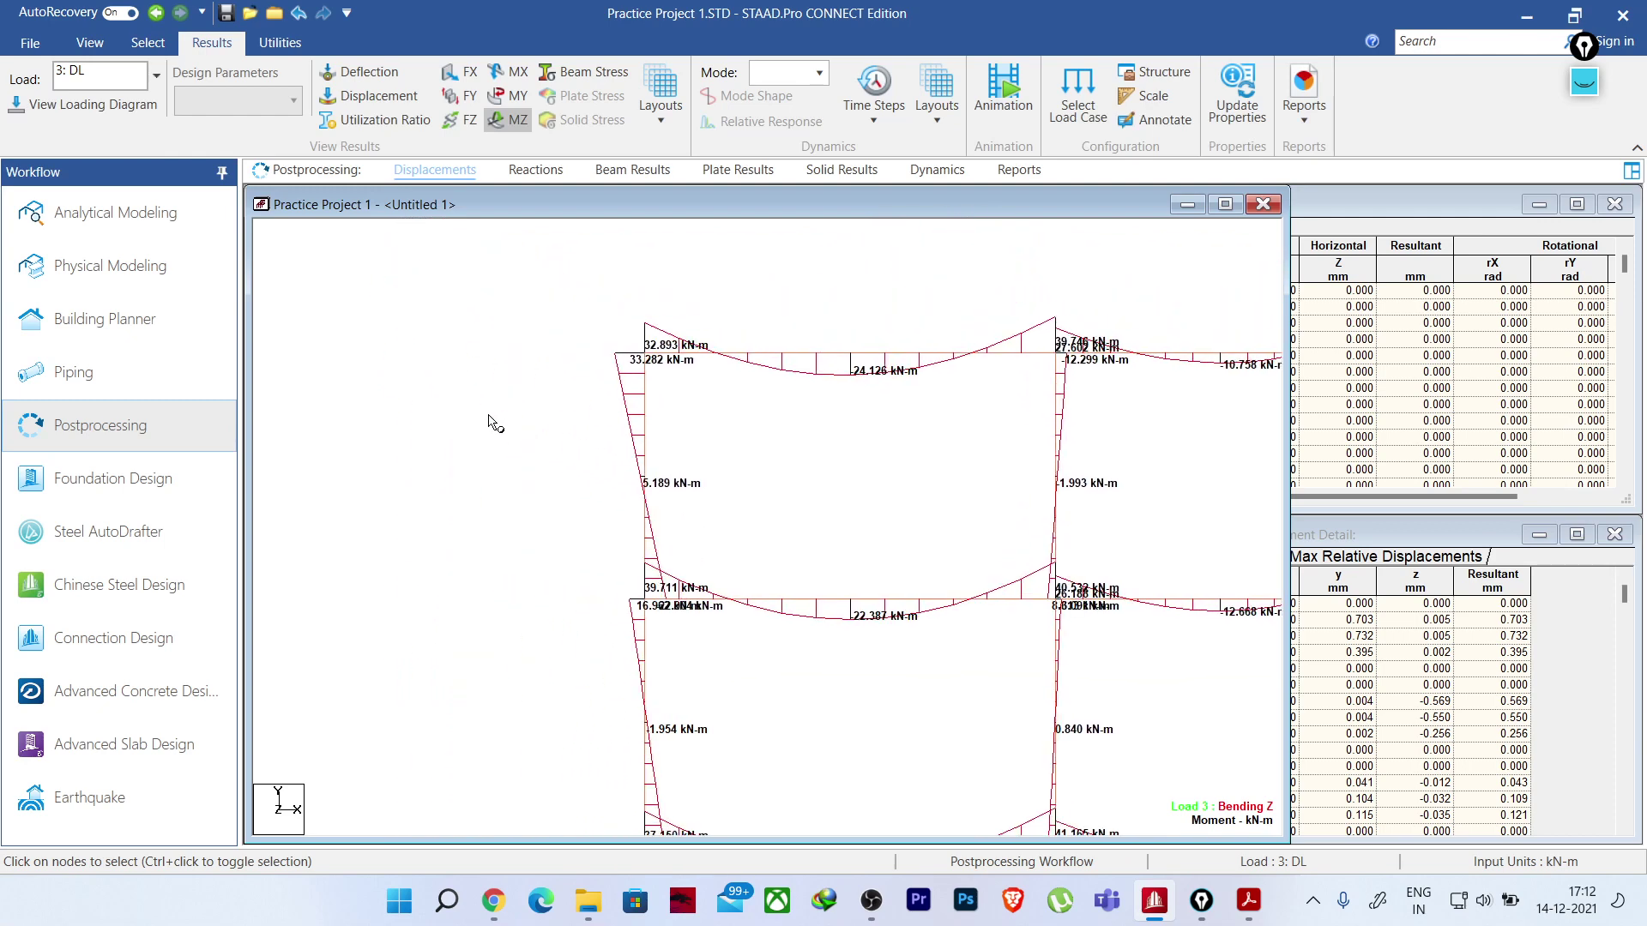
middle_click_drag(774, 487, 478, 330)
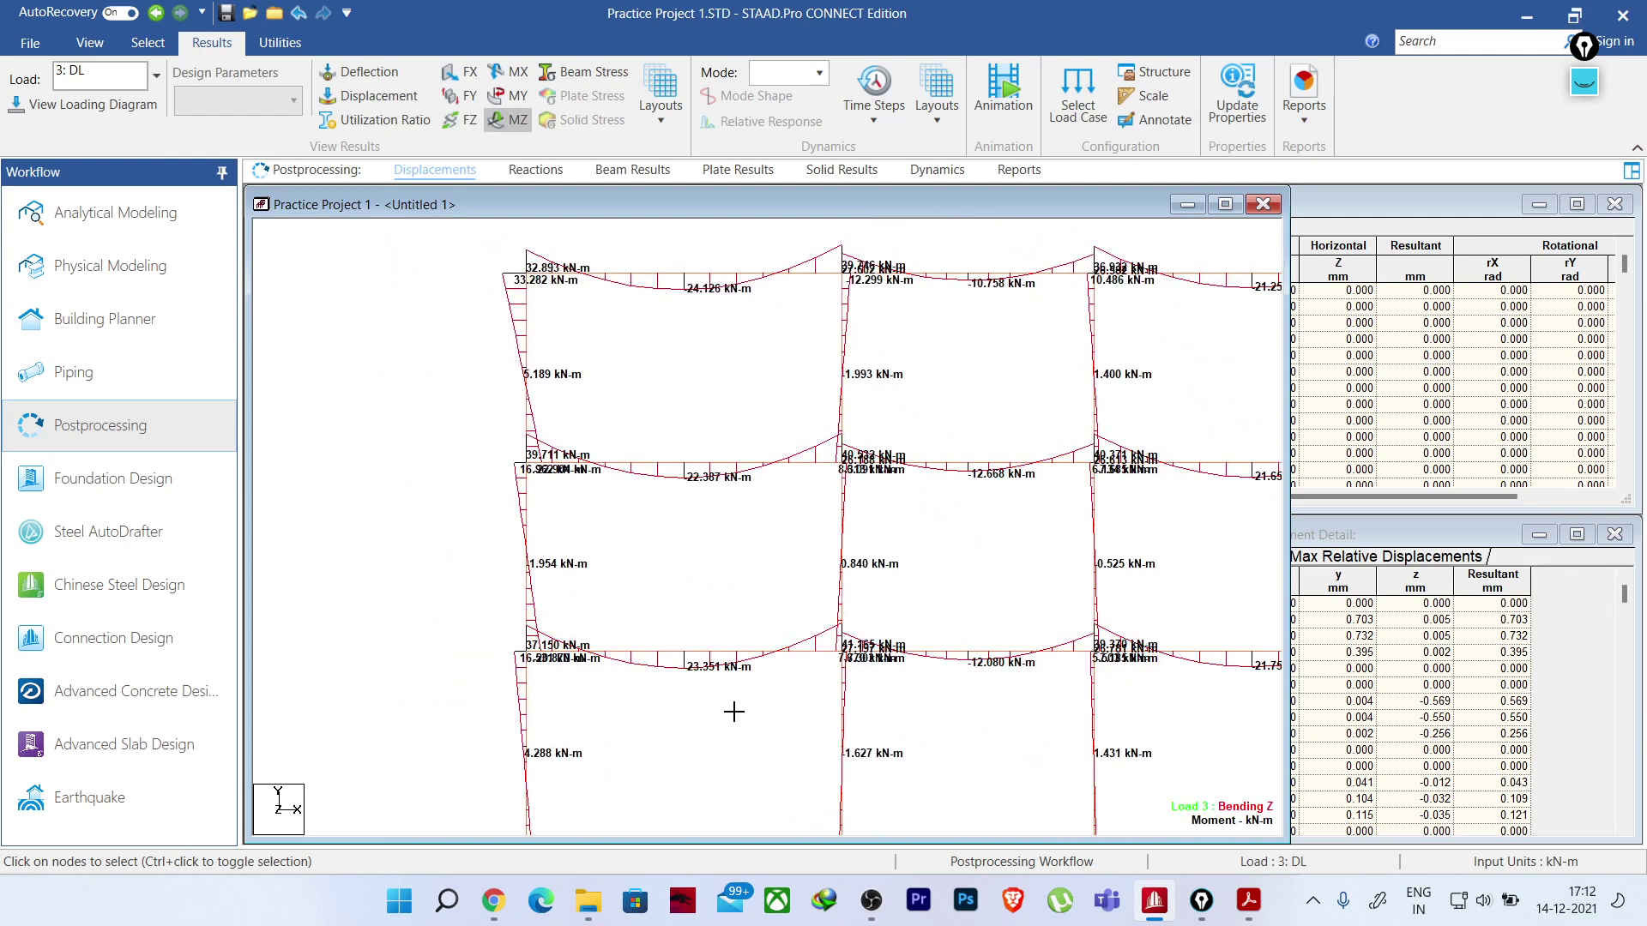
- Select the first-bay beams on all three floors and open them in a new view window, focused on the roof beam's moment diagram
left_click_drag(735, 712, 621, 243)
right_click(372, 357)
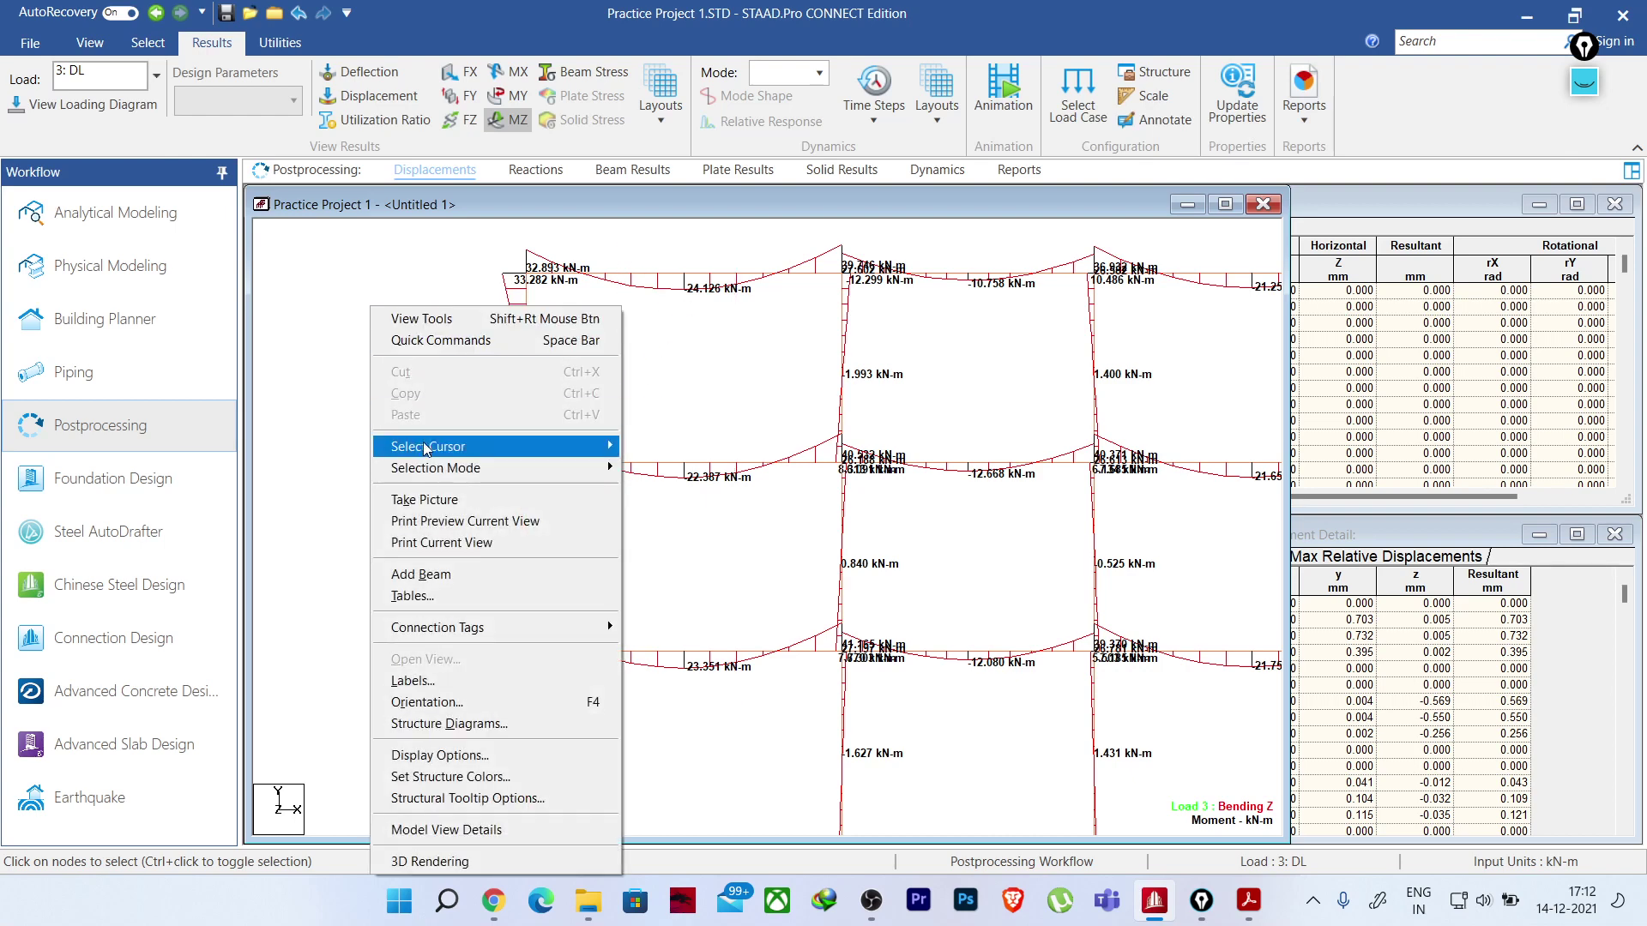
mouse_move(600, 446)
left_click(667, 470)
left_click_drag(744, 707, 610, 258)
right_click(652, 356)
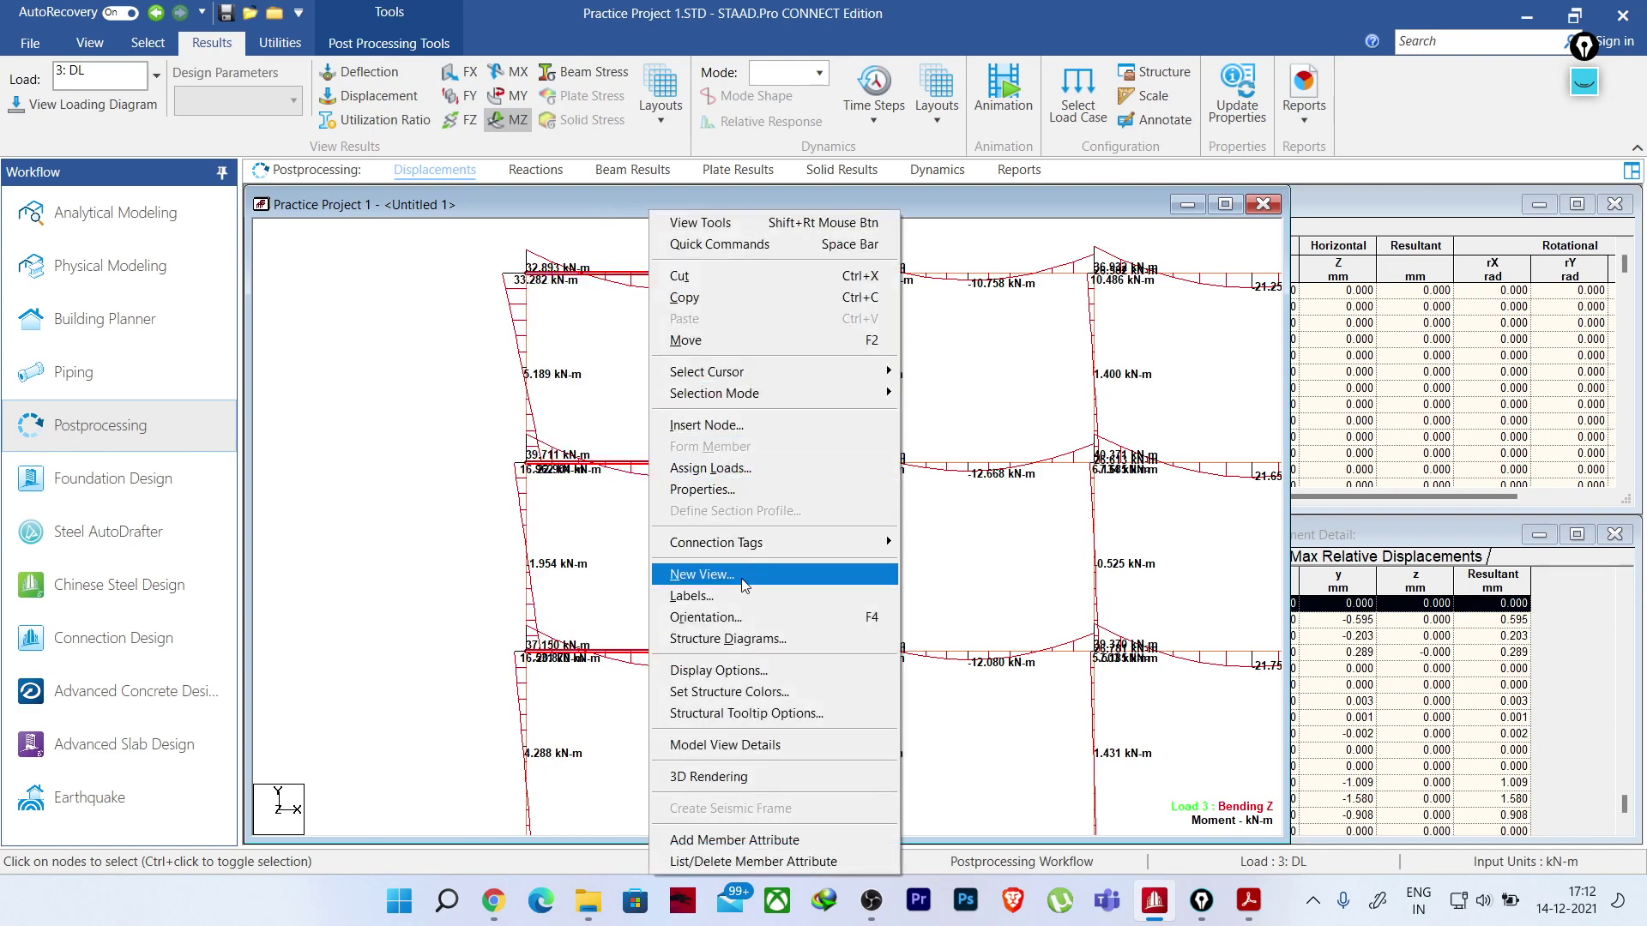
left_click(702, 574)
left_click(789, 522)
left_click(1088, 498)
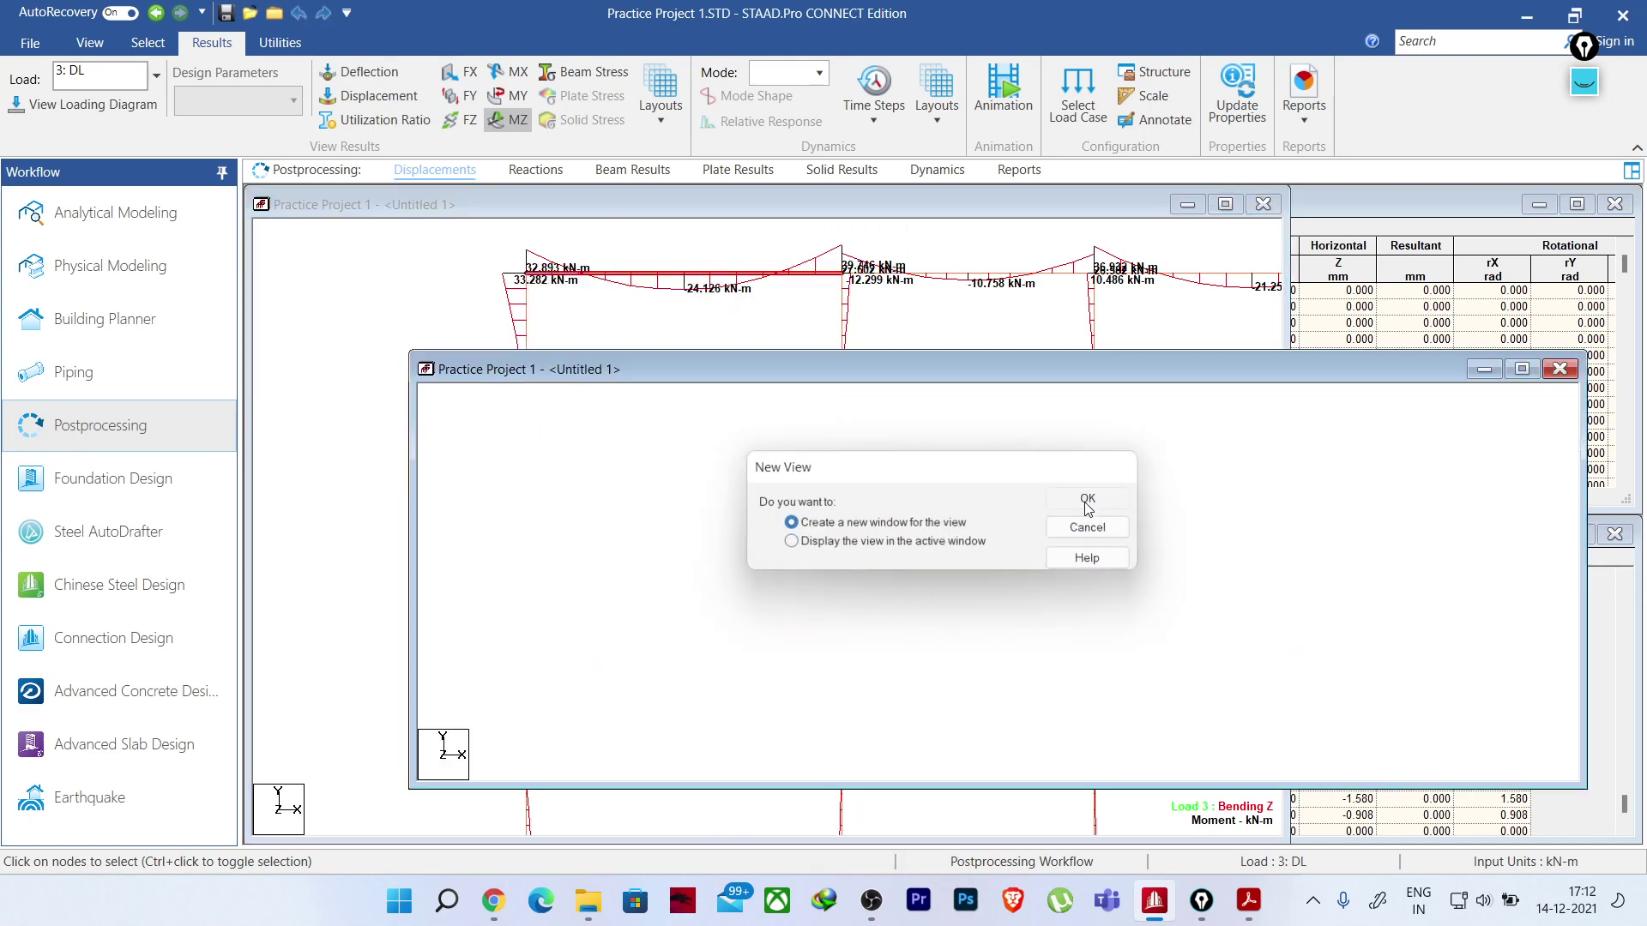
scroll(878, 500, "up", 4)
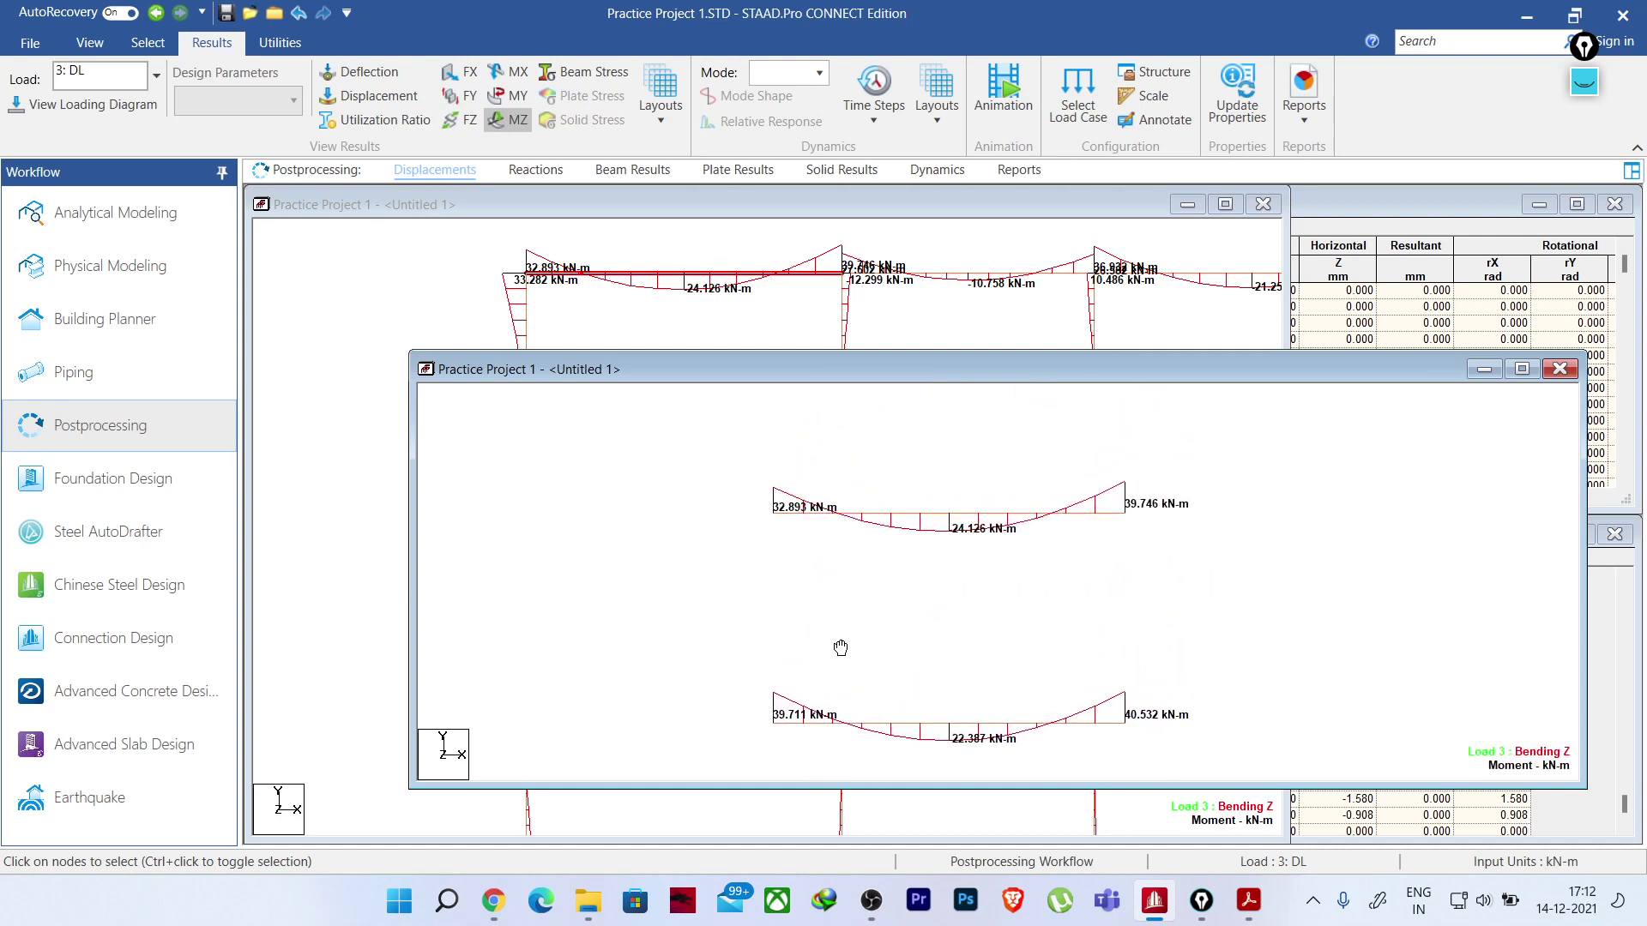
middle_click_drag(779, 551, 717, 591)
scroll(717, 592, "up", 1)
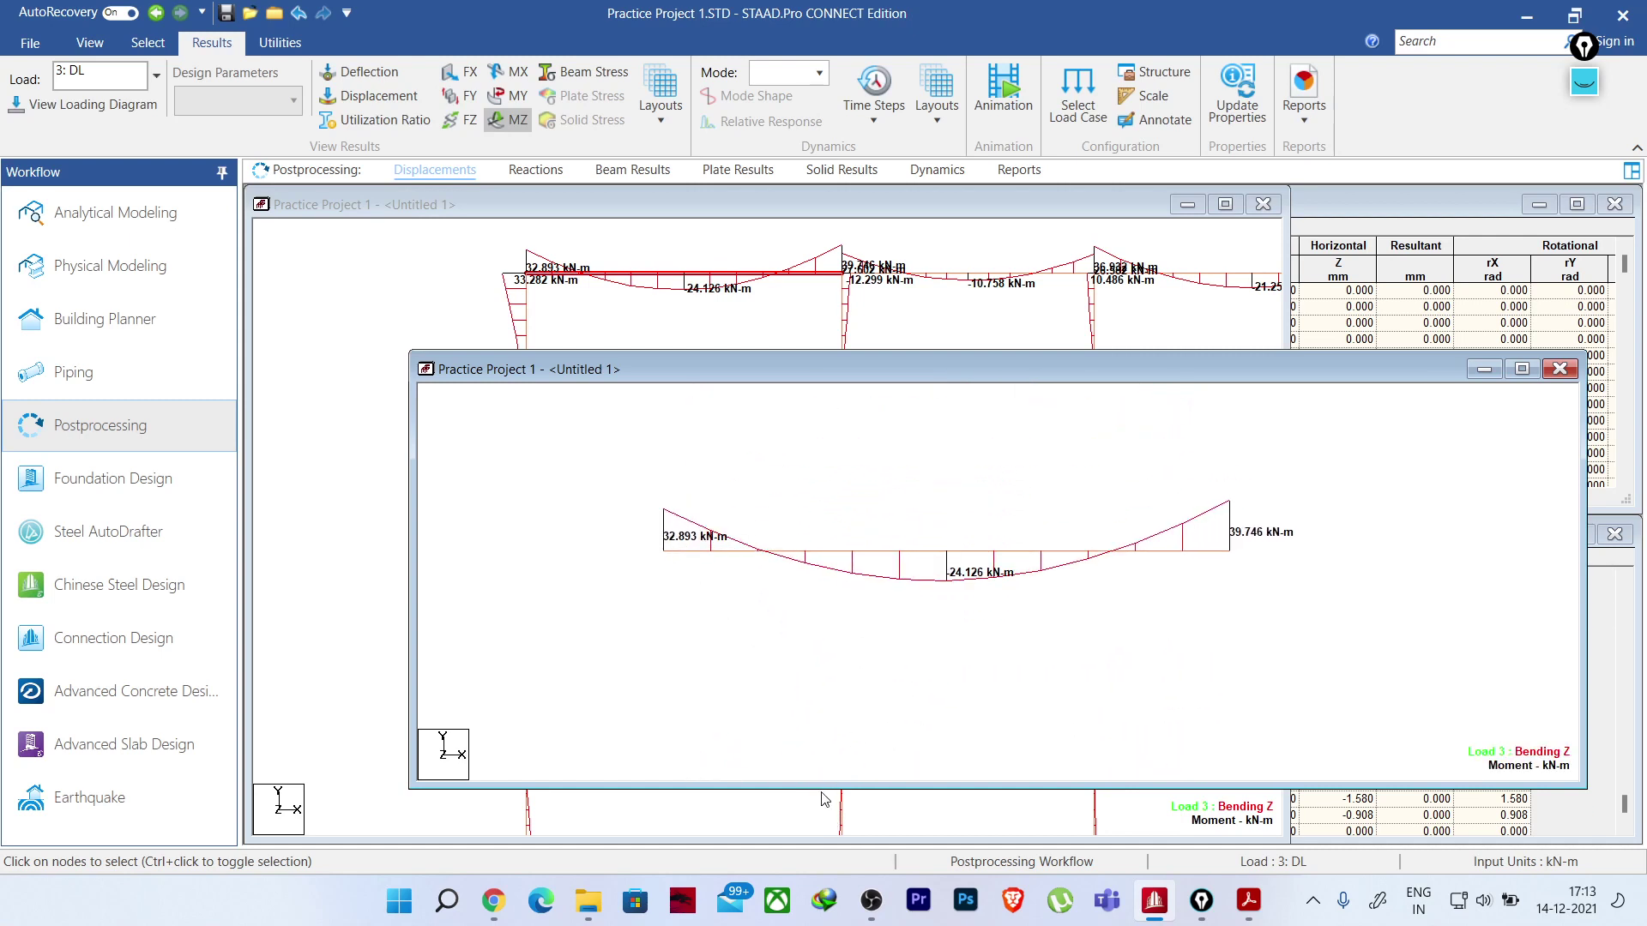
- Extend the beam view window downward and examine the moment diagrams of the middle- and lowest-floor beams
left_click_drag(819, 787, 823, 828)
scroll(816, 636, "up", 3)
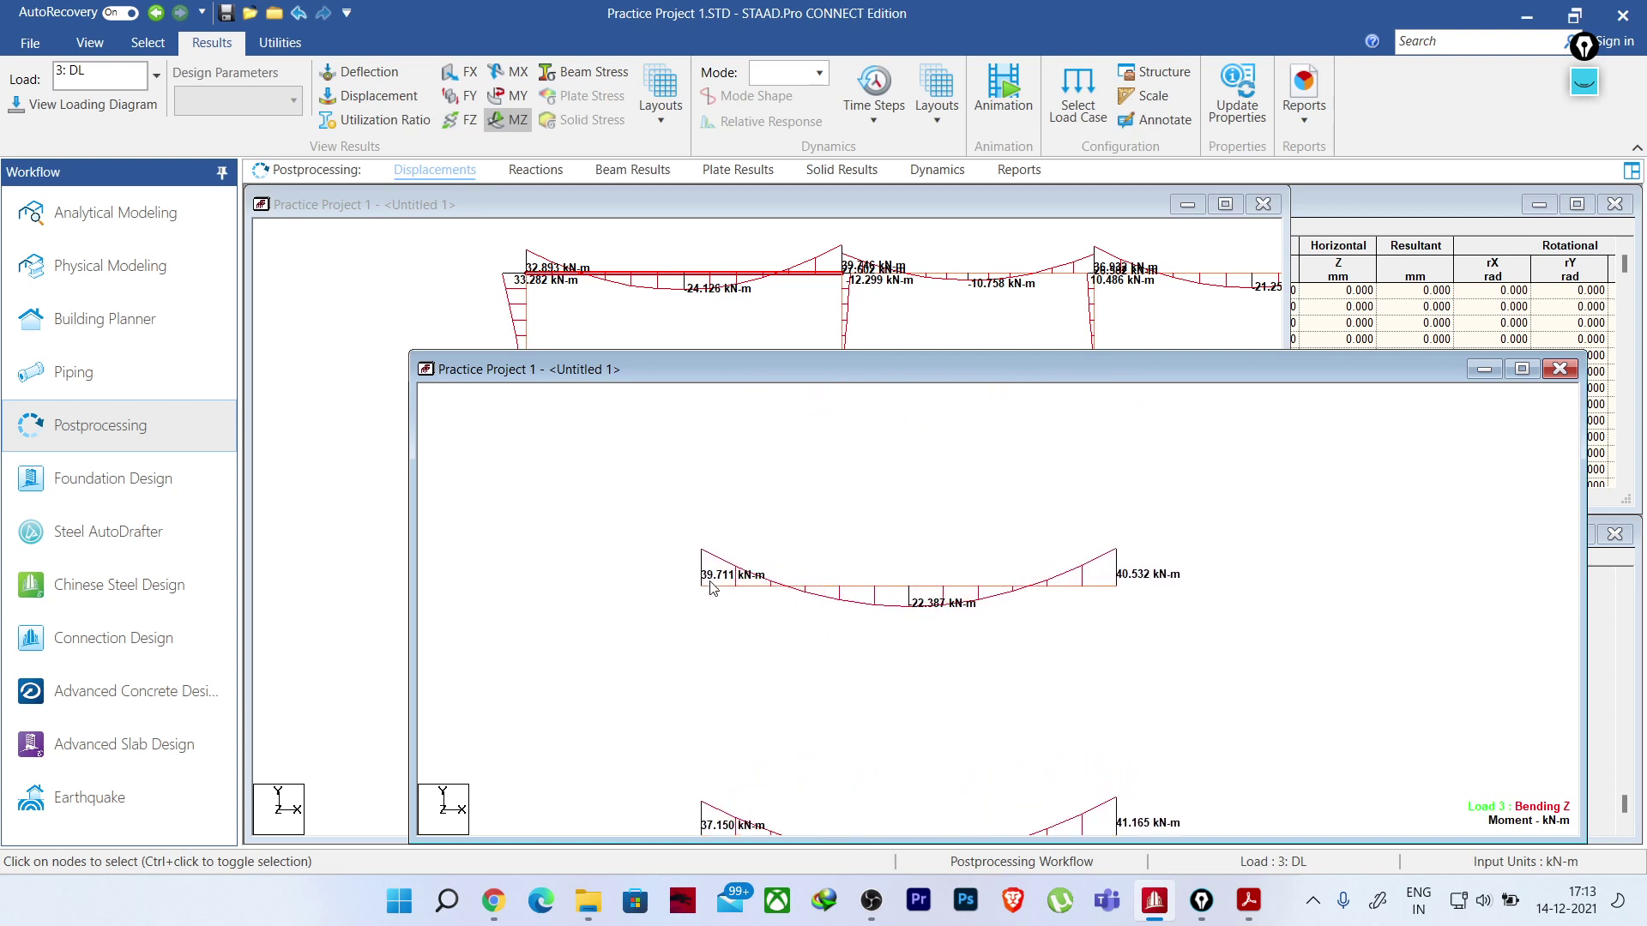
middle_click_drag(789, 630, 792, 588)
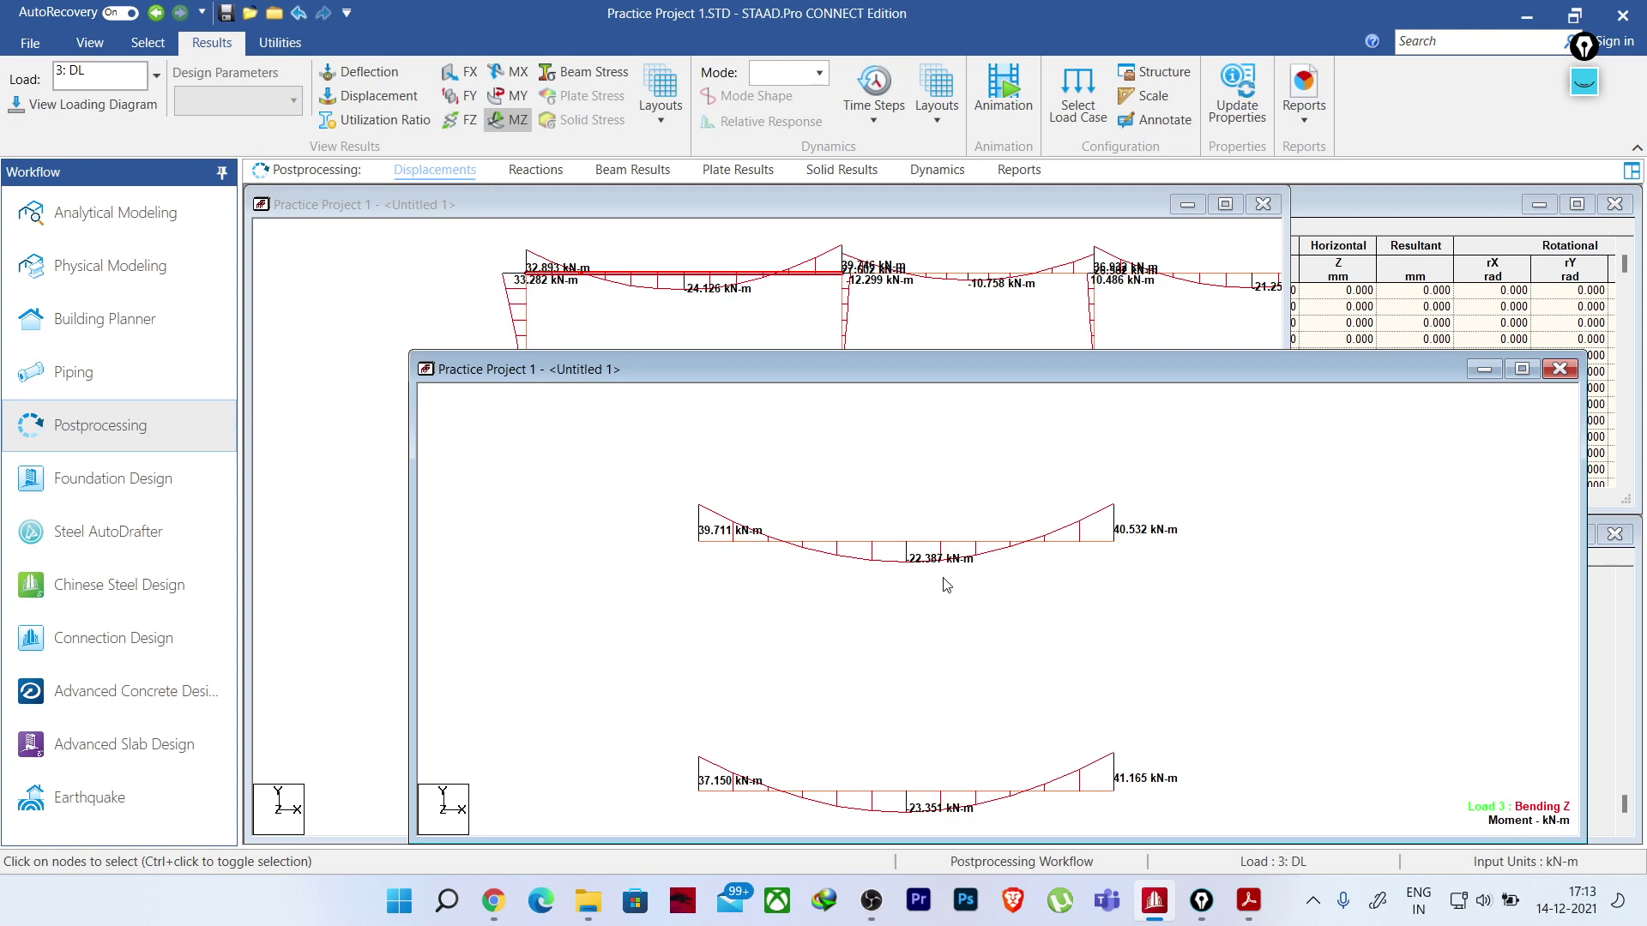
scroll(924, 551, "down", 3)
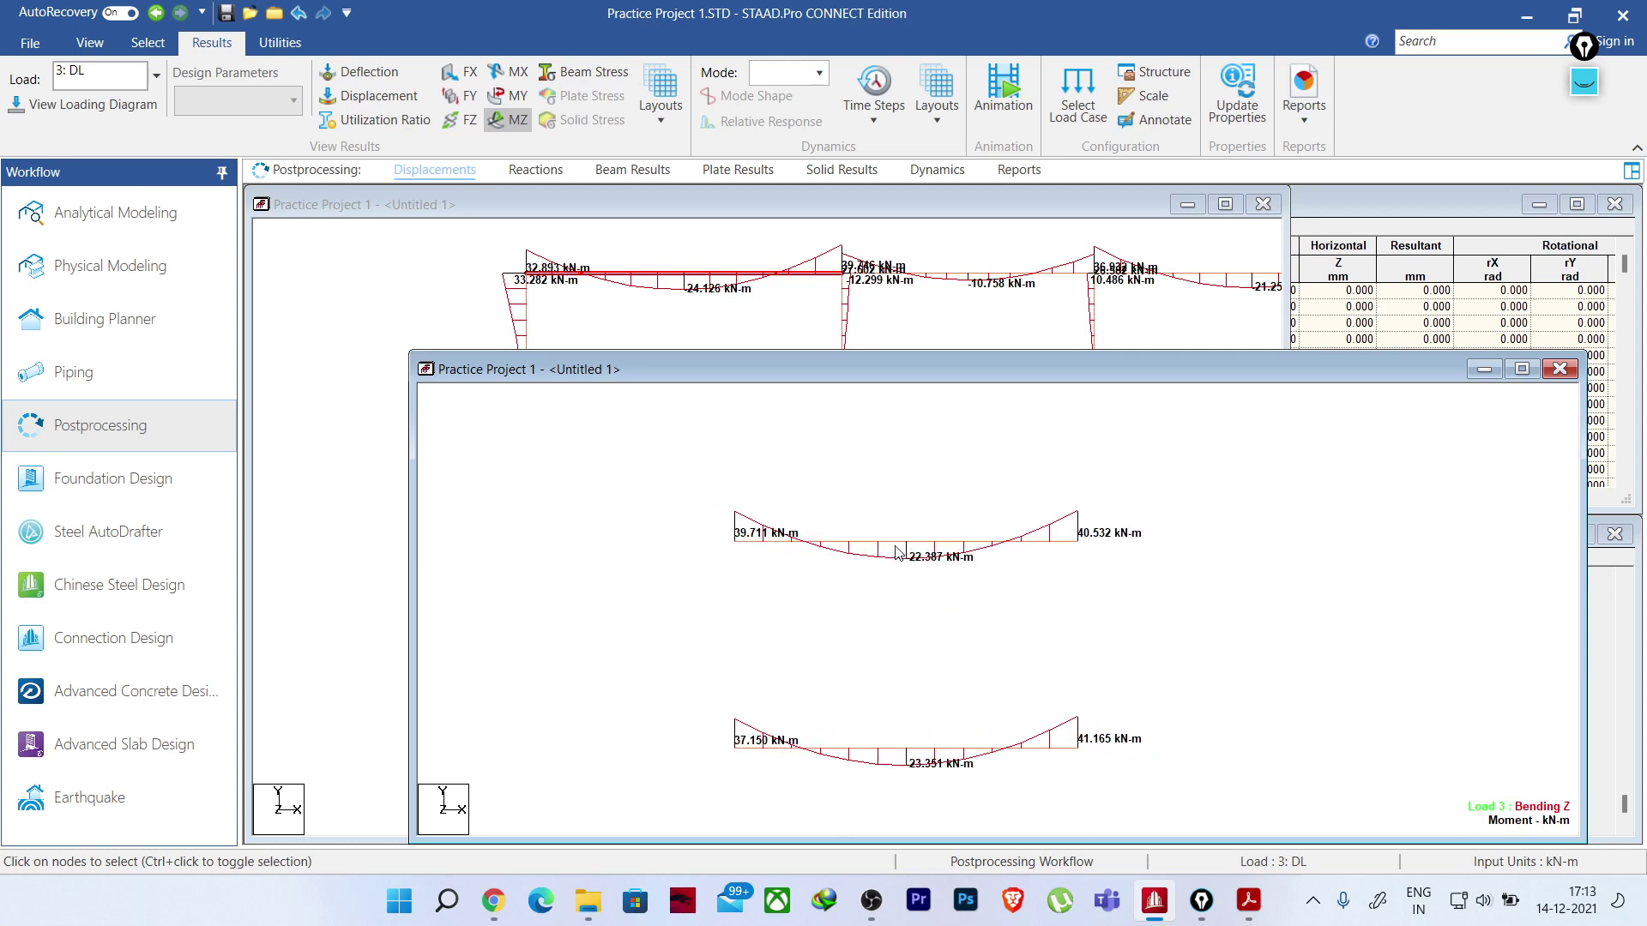
middle_click_drag(896, 552, 912, 596)
scroll(929, 603, "up", 1)
scroll(943, 622, "up", 1)
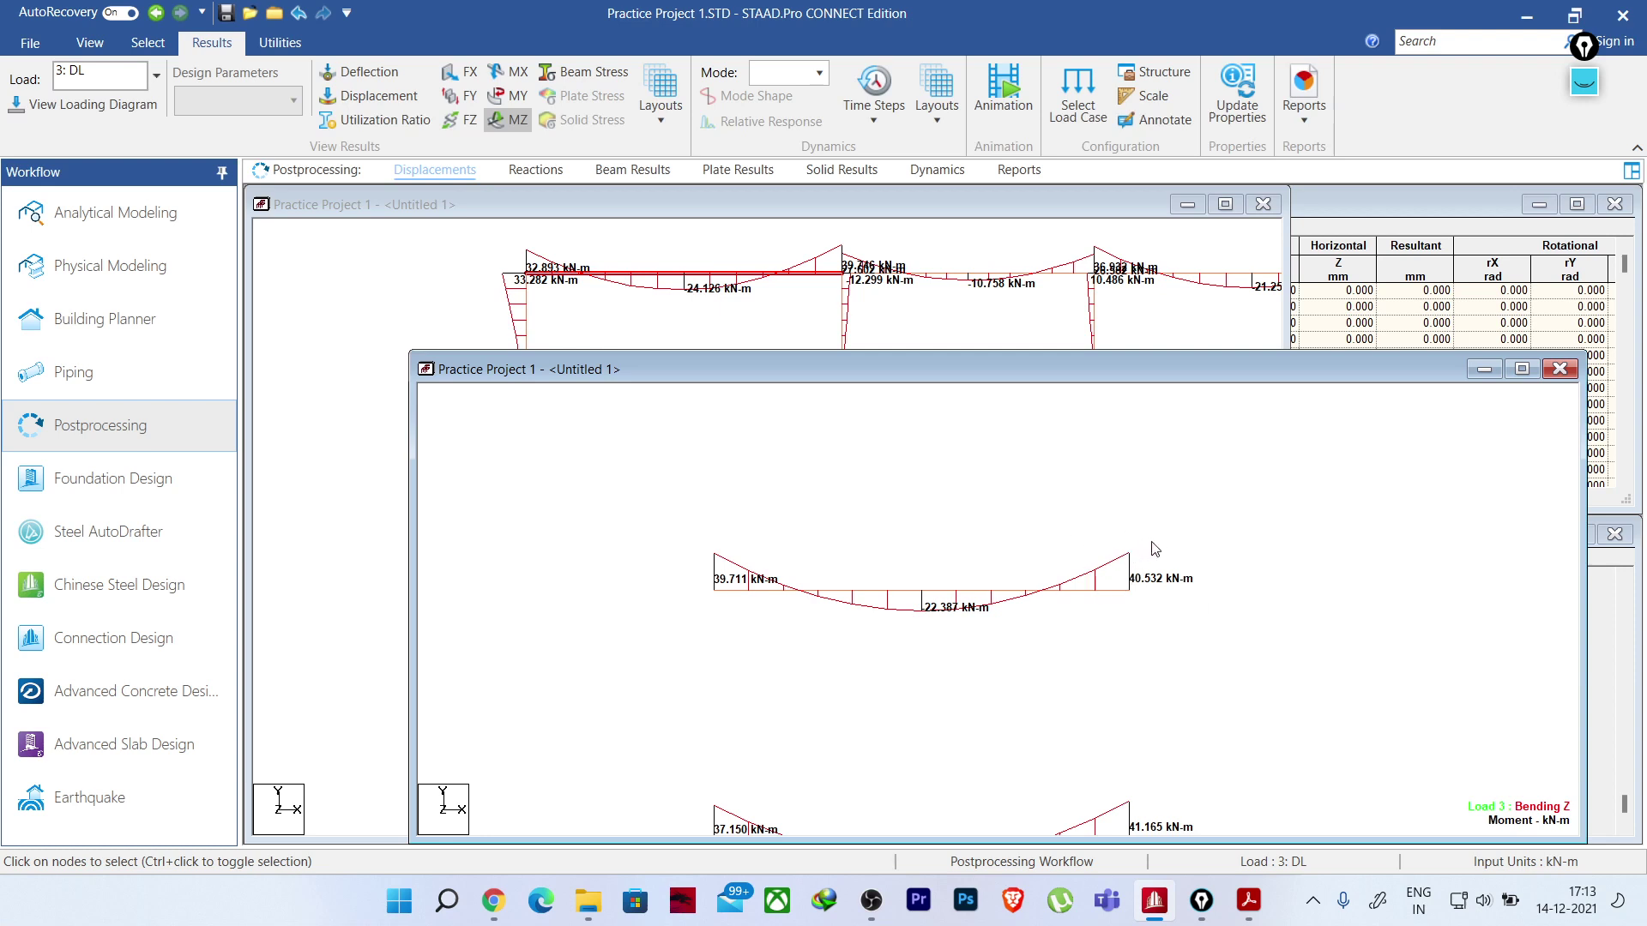
- Compare the beam moment diagrams in the separate window with the same beams in the full frame view
left_click_drag(898, 369, 1443, 501)
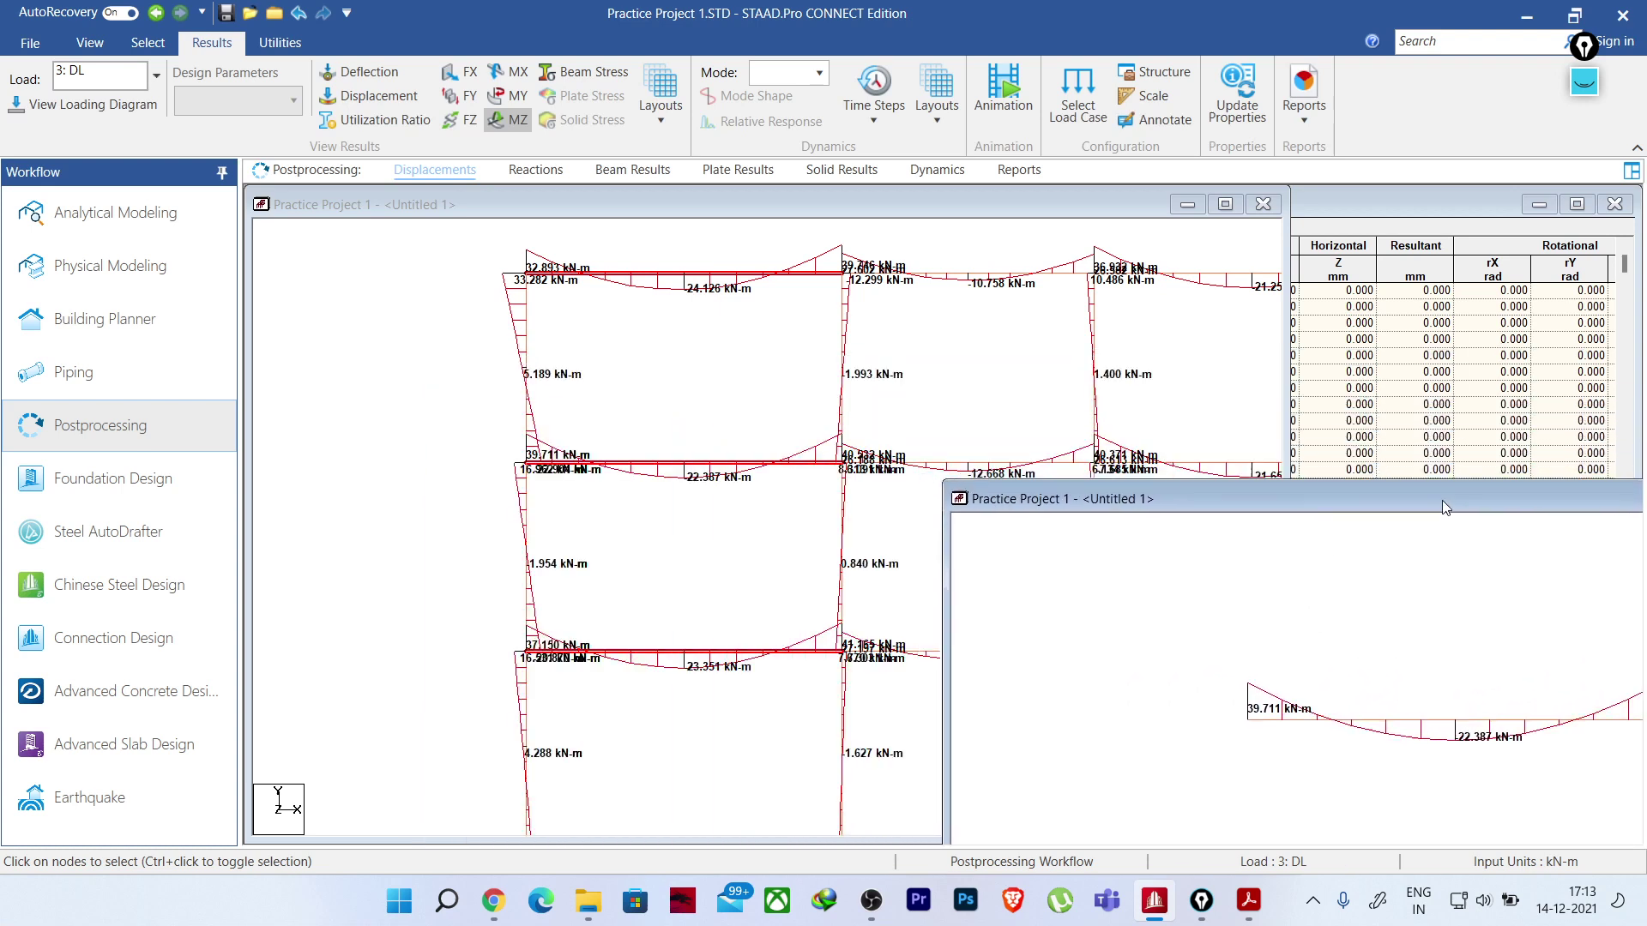
scroll(530, 650, "up", 2)
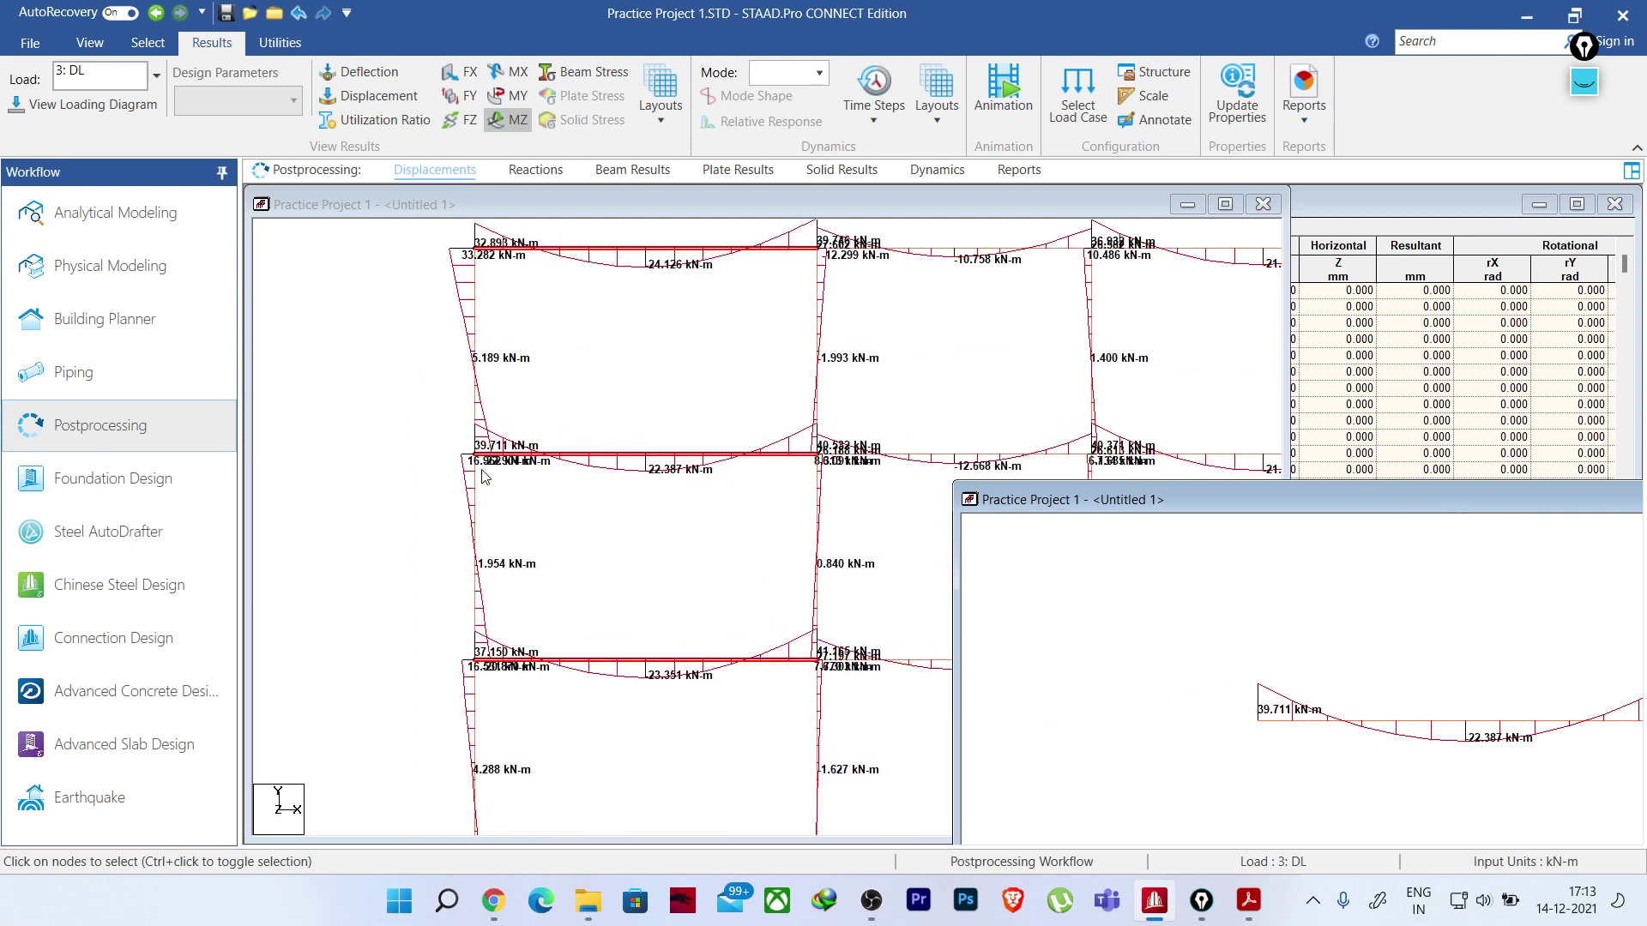
left_click(423, 534)
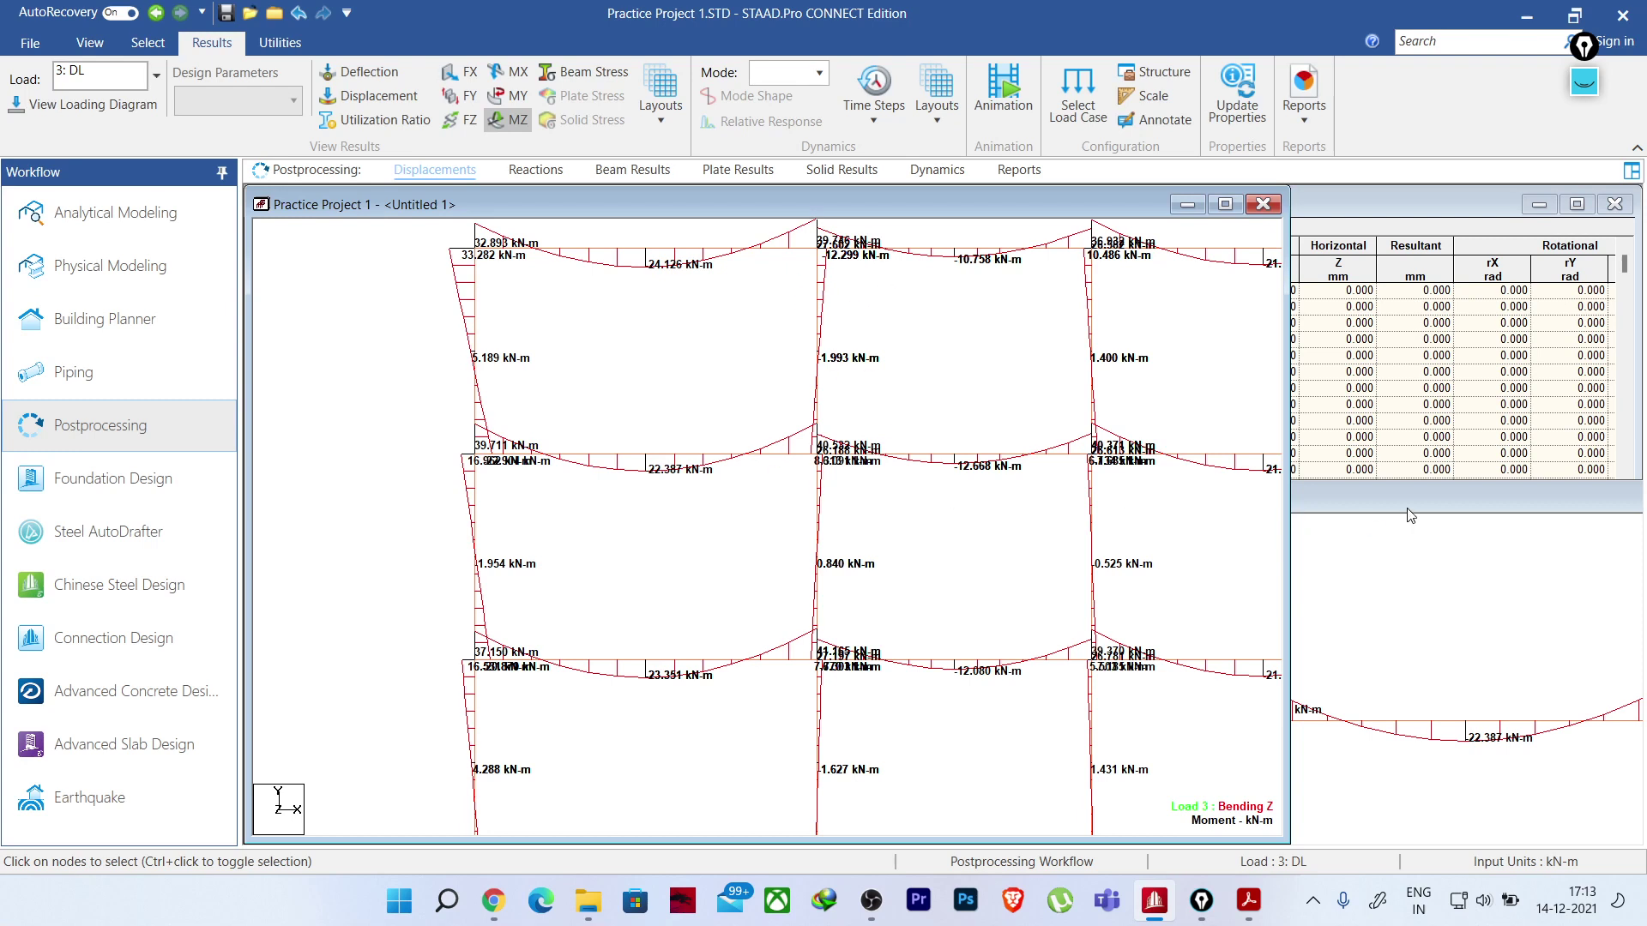
left_click_drag(1407, 507, 904, 396)
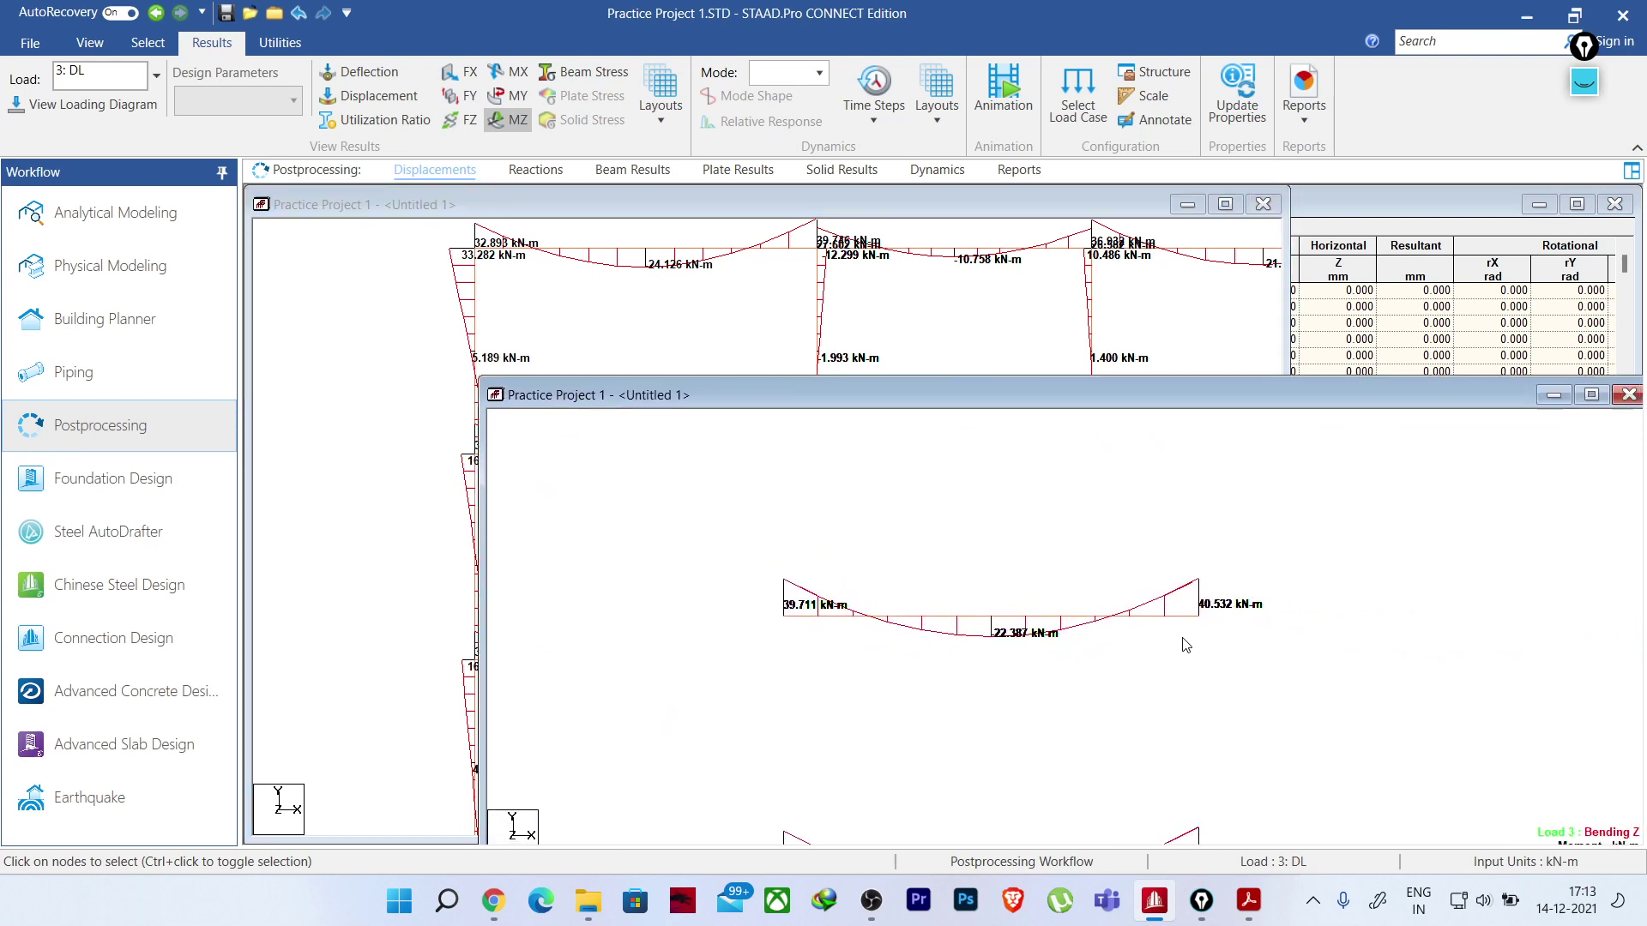
scroll(1070, 720, "down", 3)
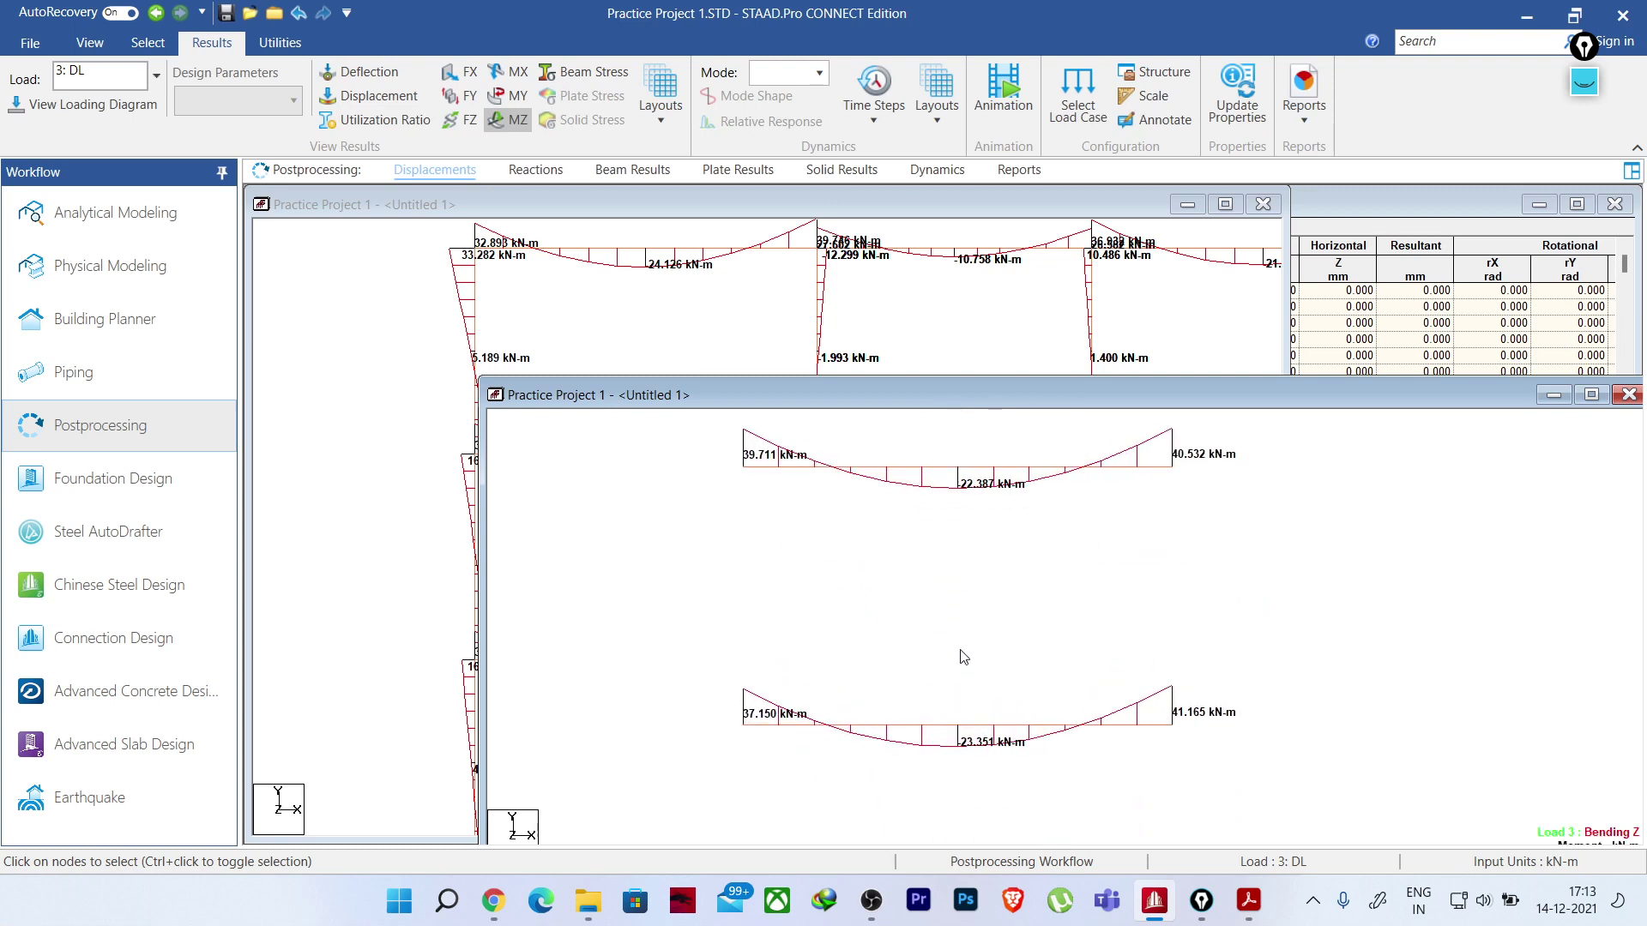
left_click_drag(921, 398, 1203, 463)
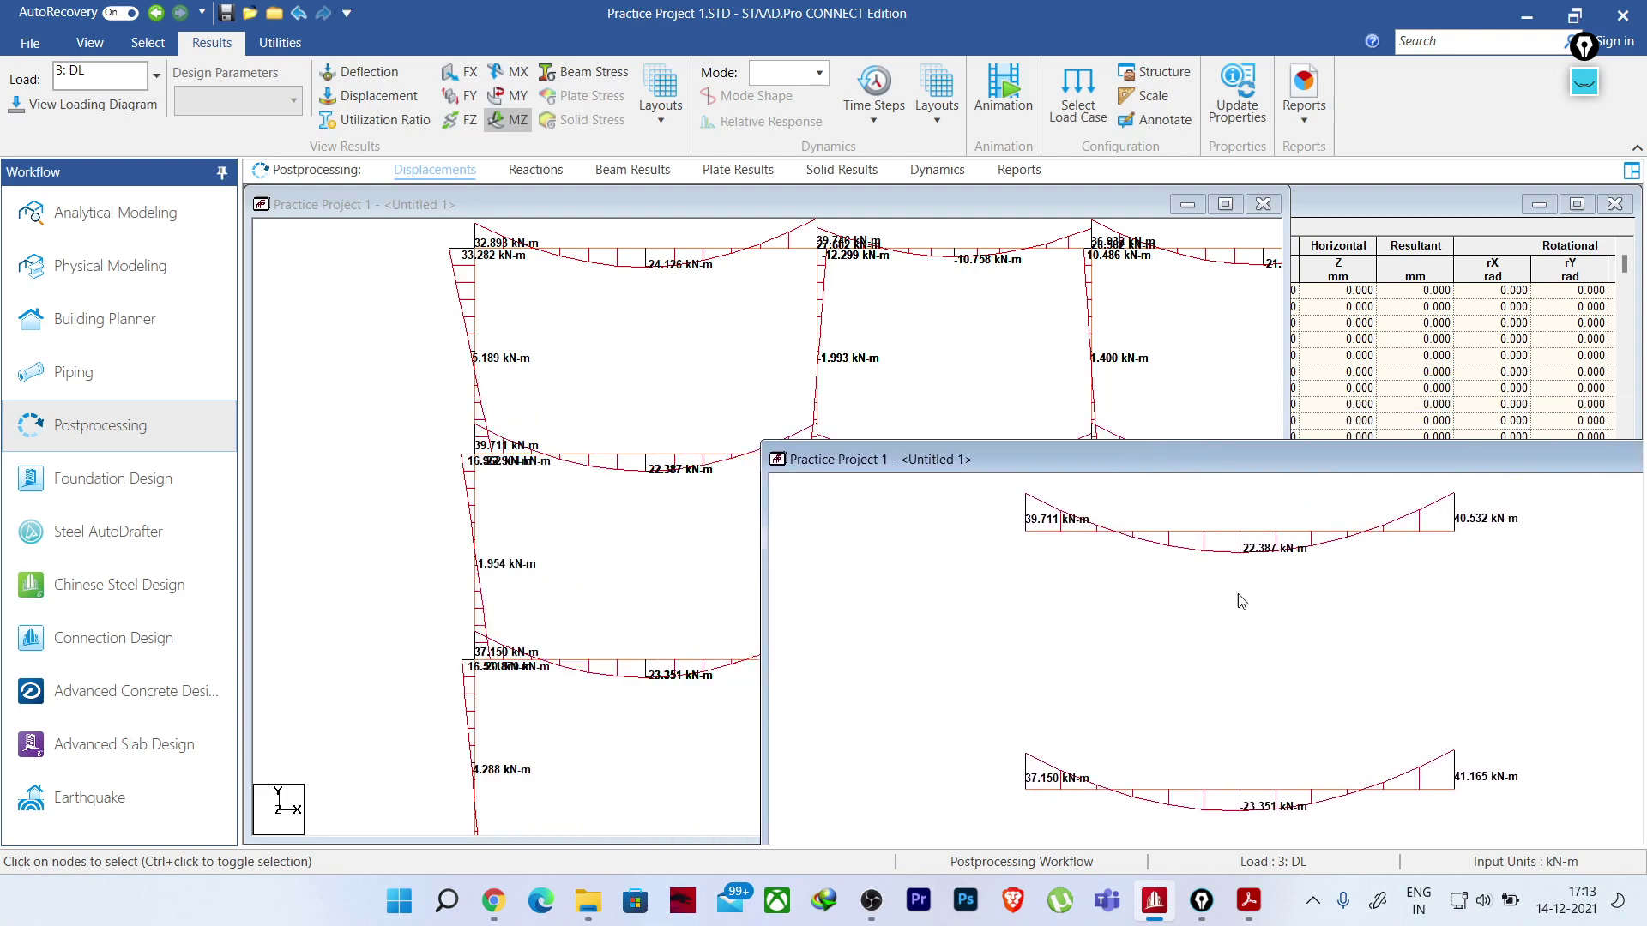
- Switch to the IS 456:2000 PDF in Acrobat Reader and consult Tables 12 and 13 and clause 22.6 on critical sections
left_click(1248, 900)
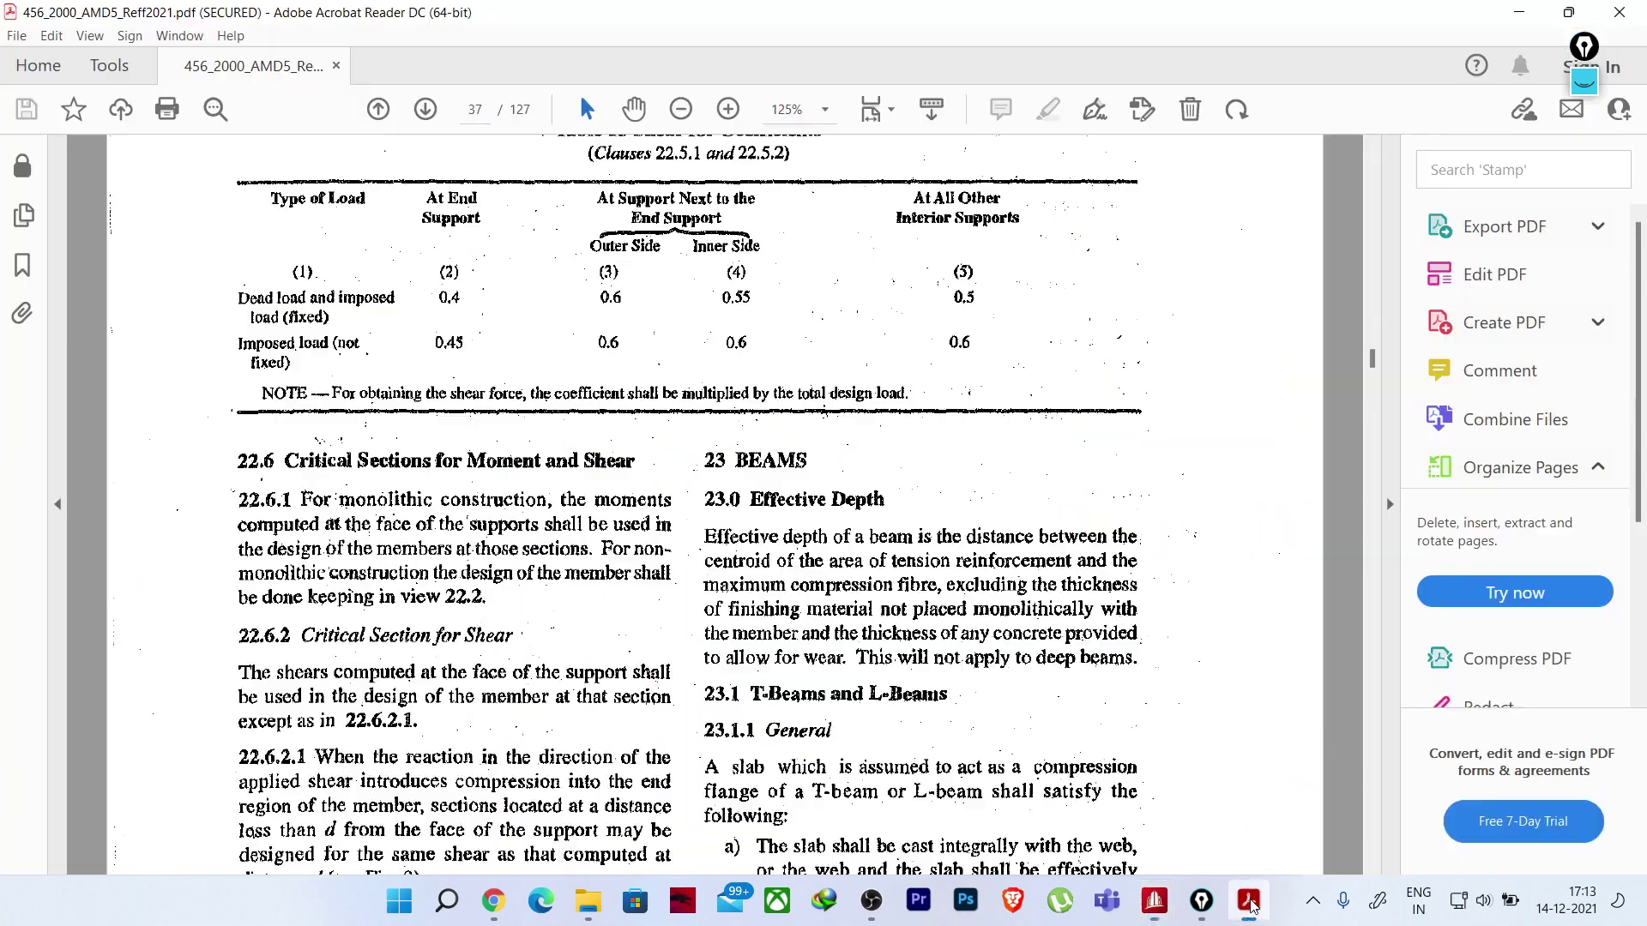
scroll(687, 654, "up", 5)
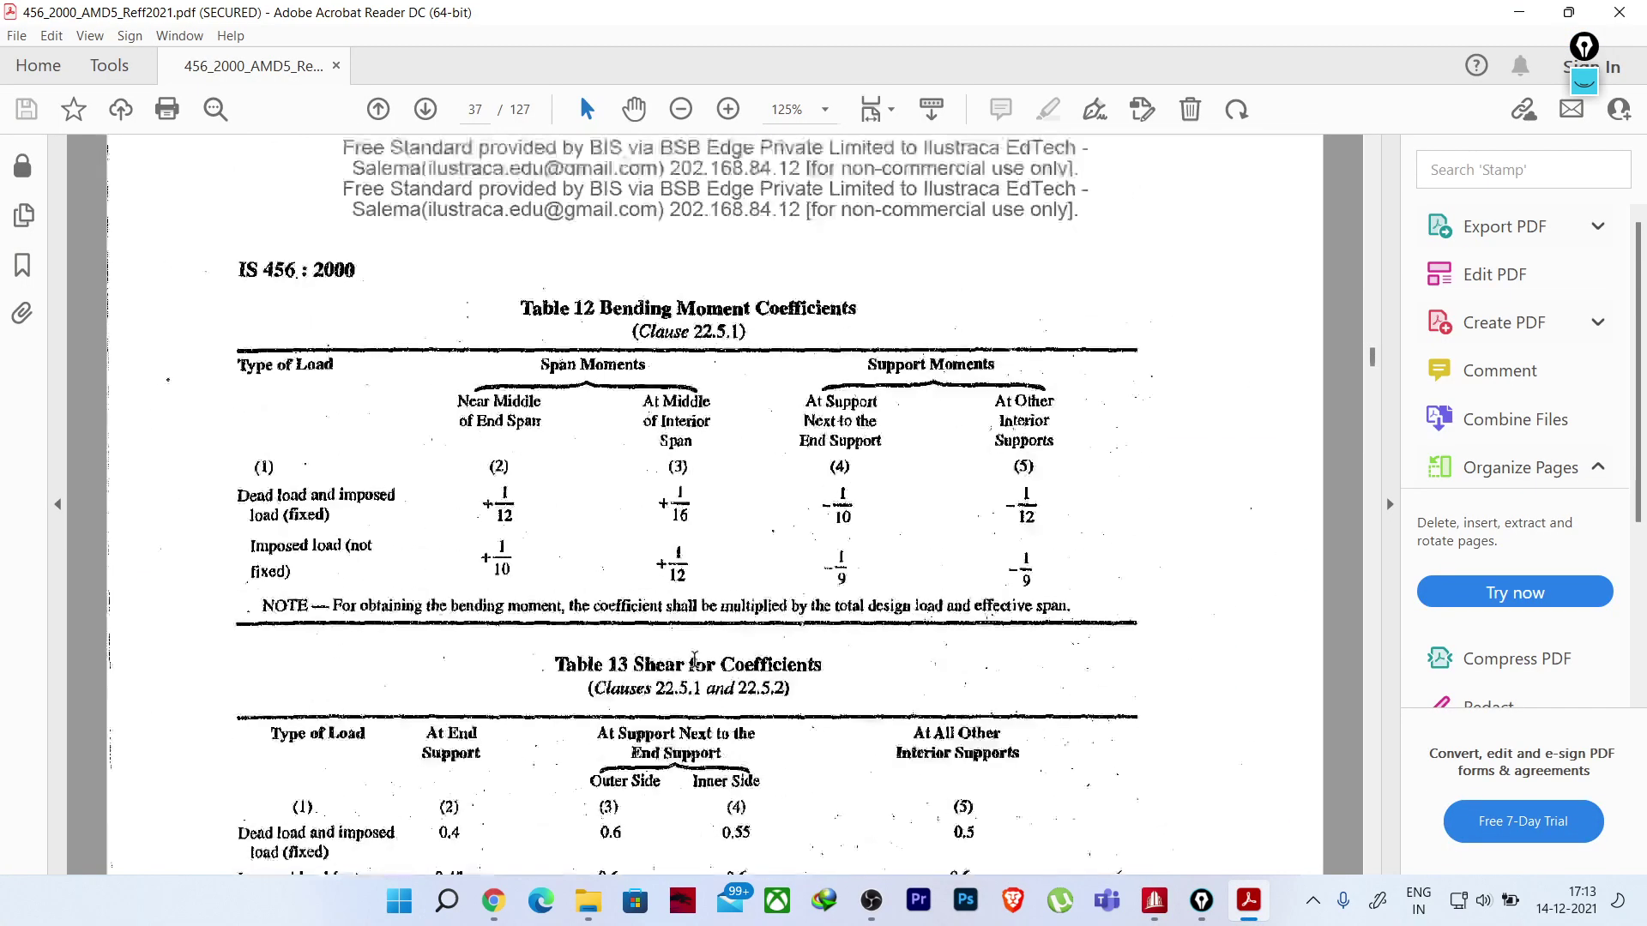
scroll(698, 660, "down", 1)
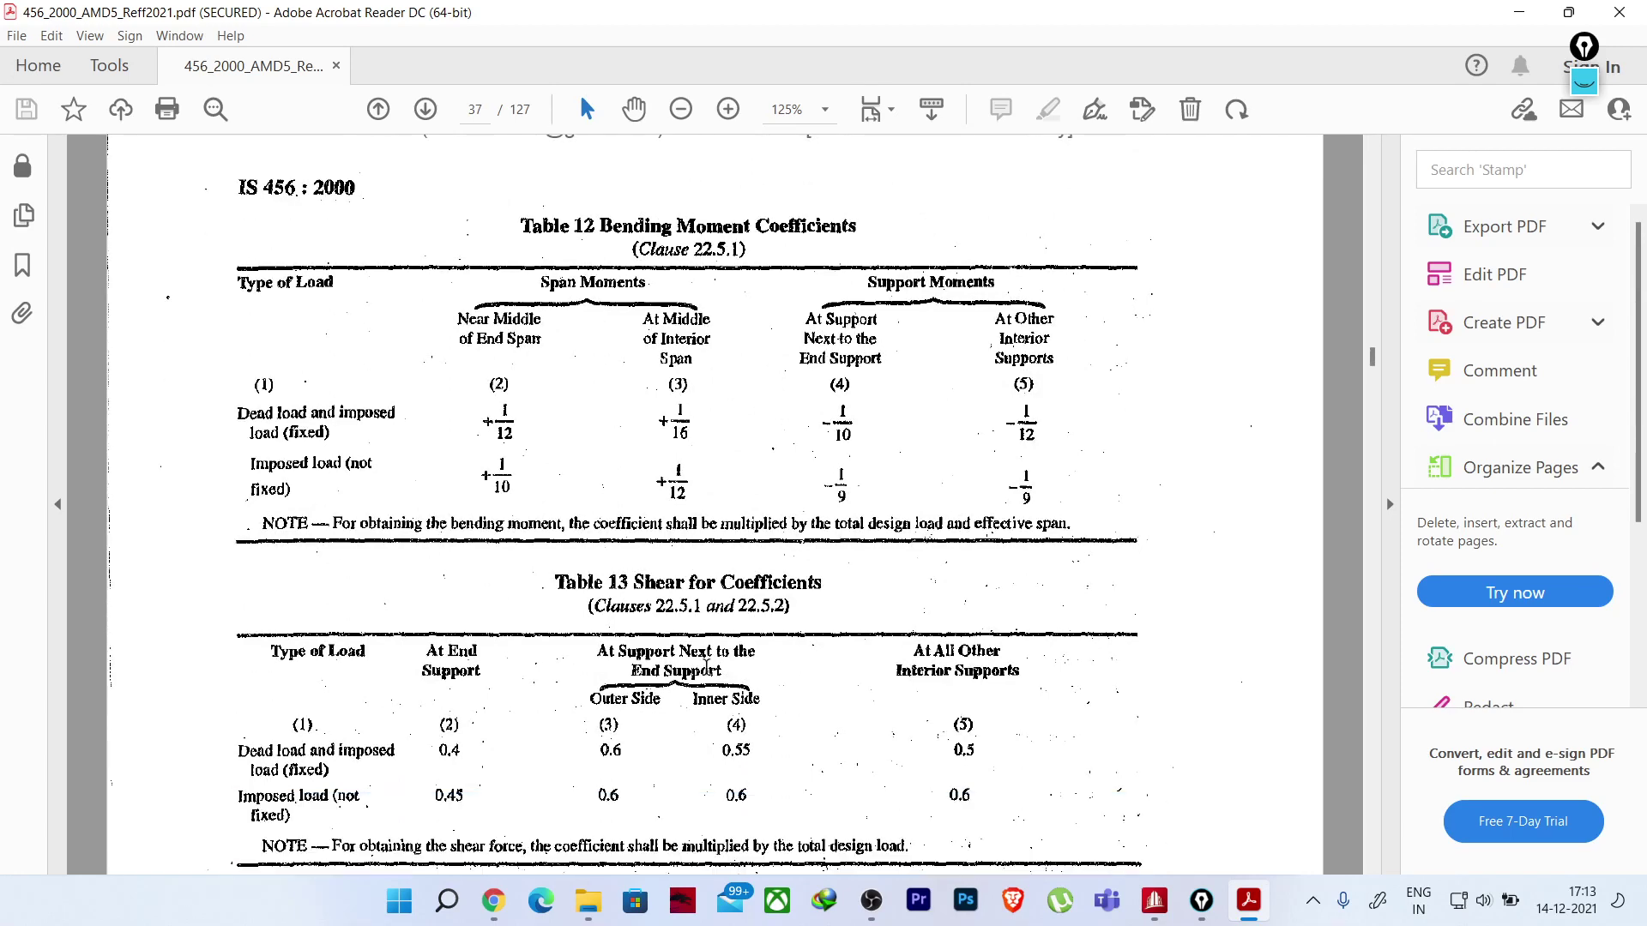
scroll(697, 660, "up", 1)
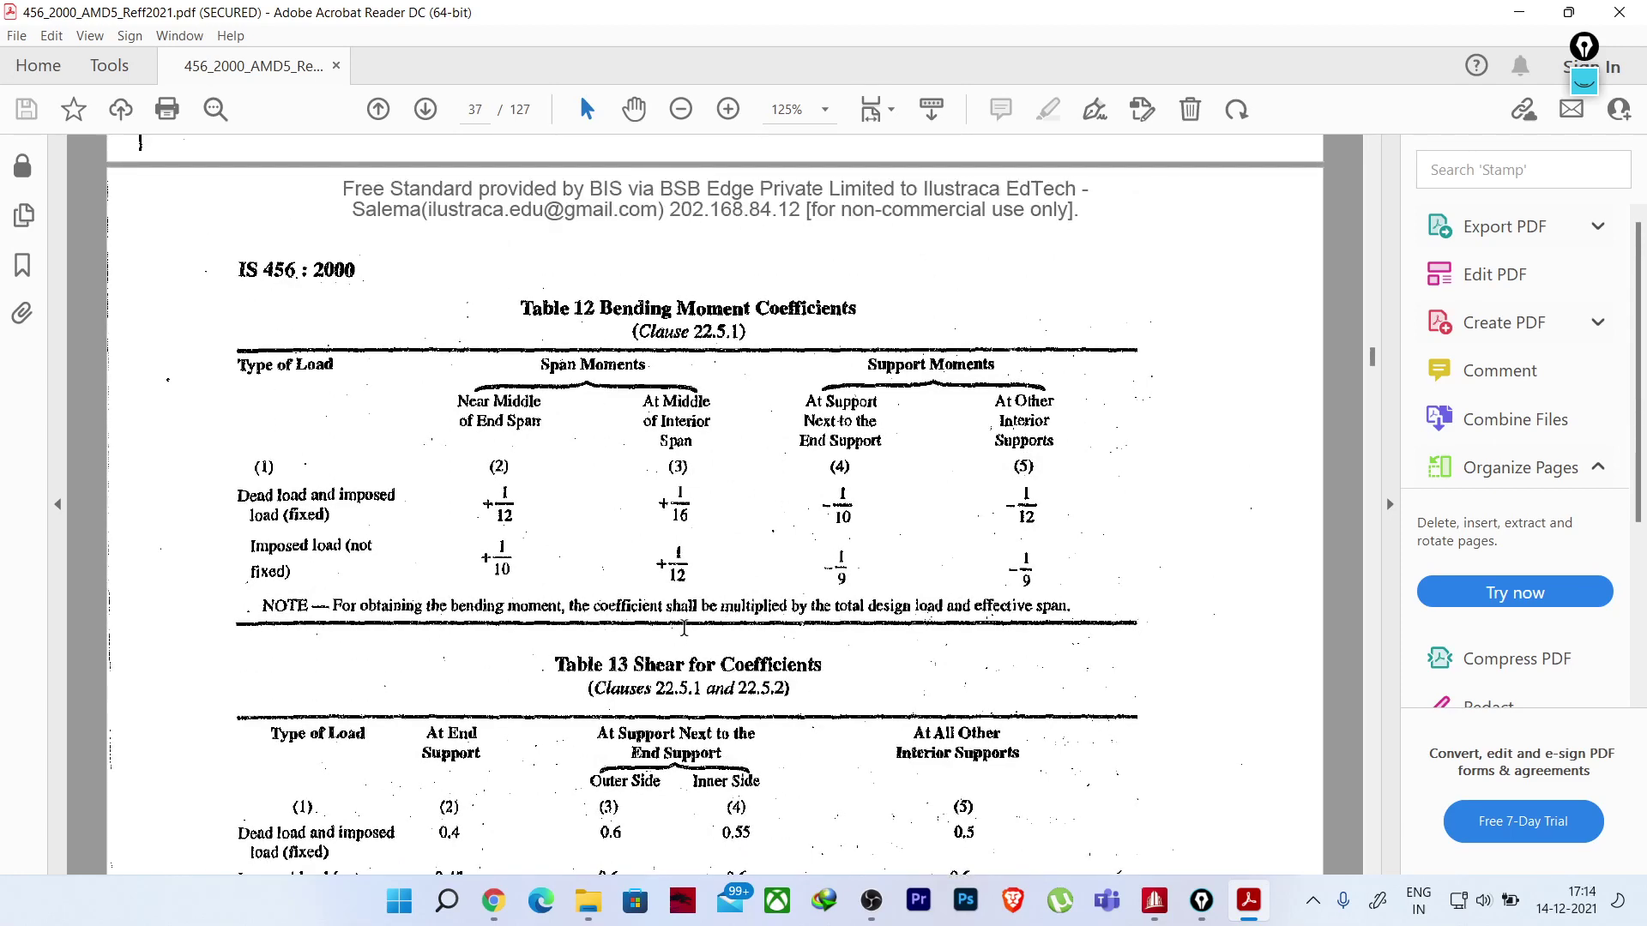
scroll(686, 624, "down", 4)
scroll(689, 624, "down", 4)
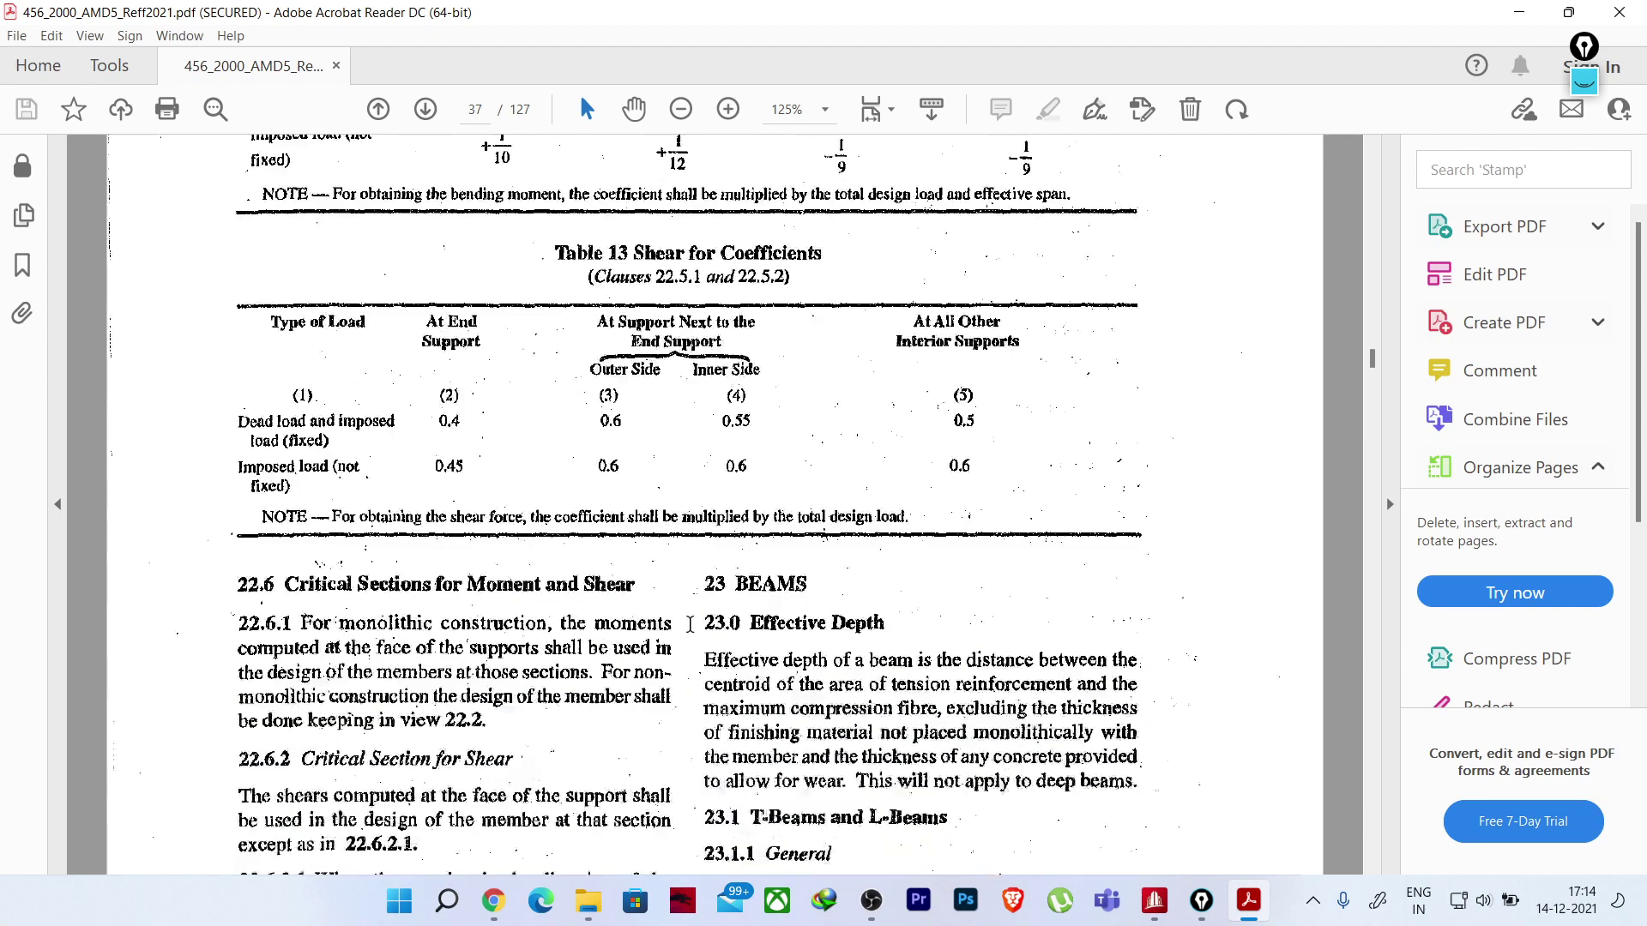
scroll(603, 624, "up", 4)
scroll(604, 624, "down", 2)
scroll(293, 645, "up", 1, "ctrl")
scroll(519, 575, "down", 2)
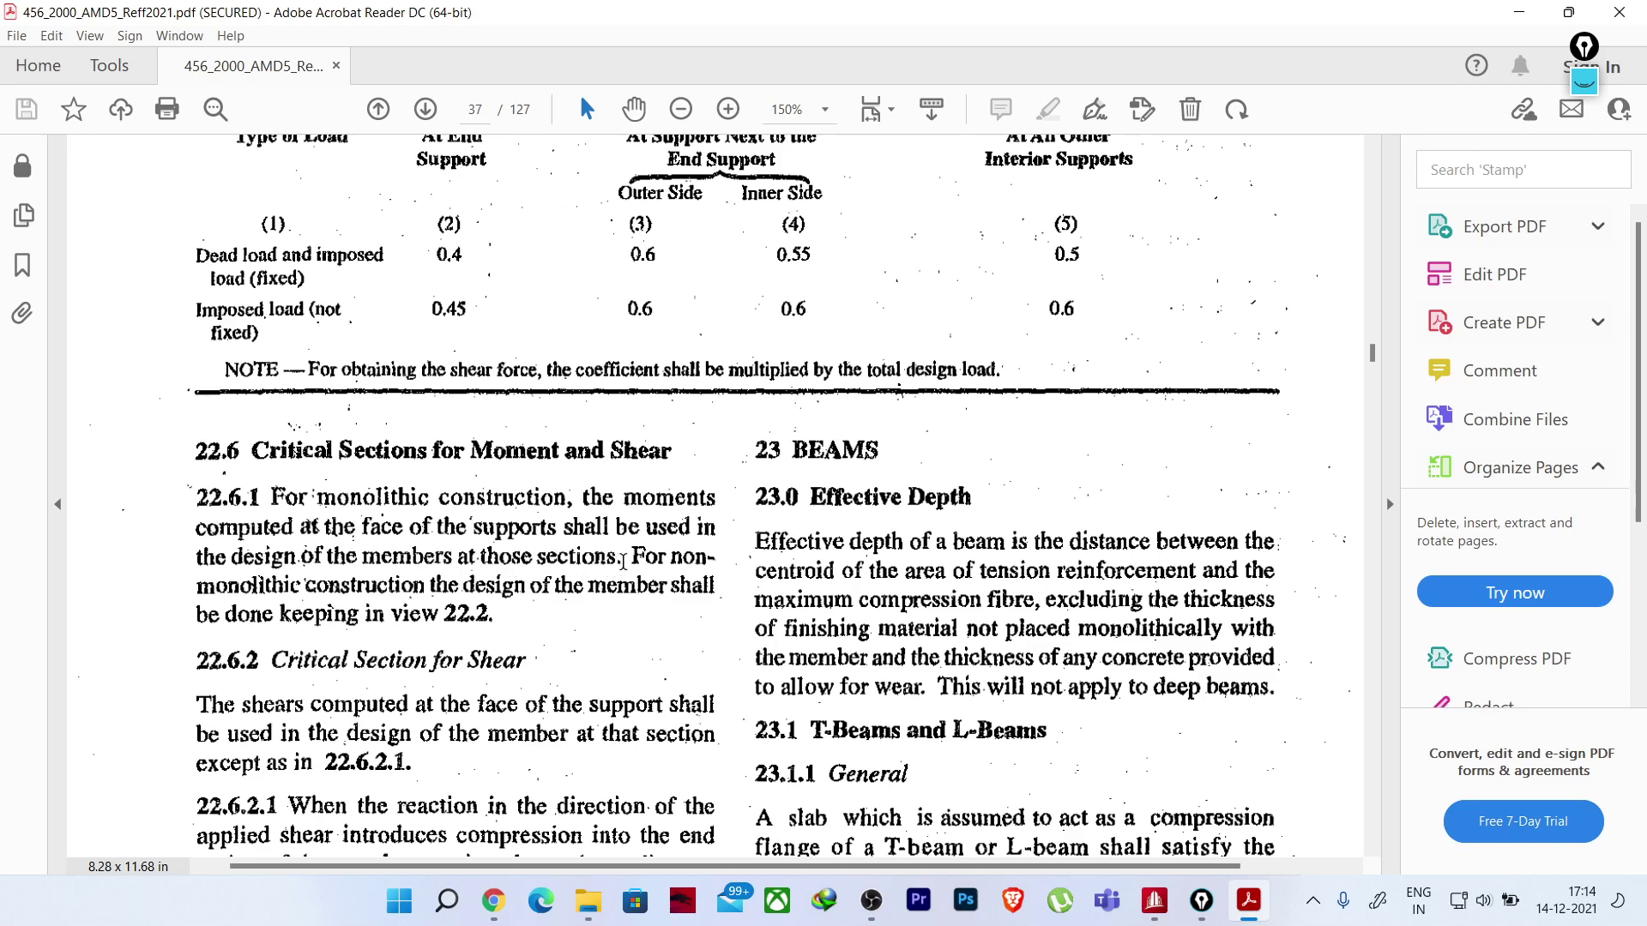
- Highlight the clause 22.6.1 sentence on monolithic construction, the heading's "Moment" and the reference to 22.2 while reading the clause
left_click_drag(623, 561, 400, 526)
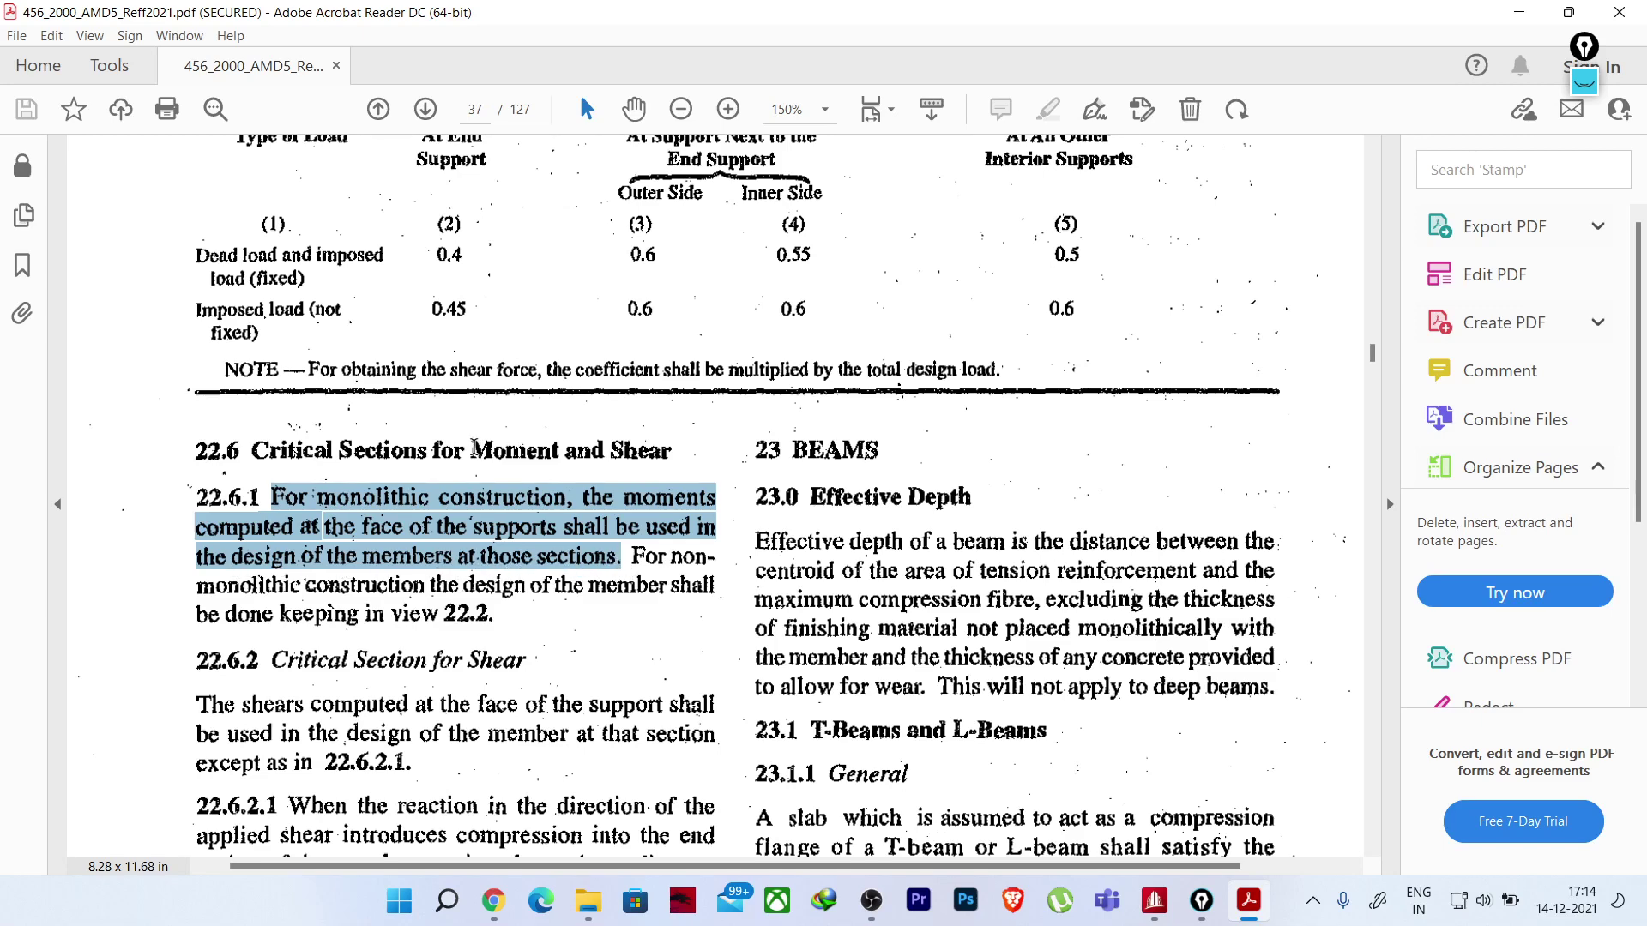
left_click_drag(474, 448, 552, 453)
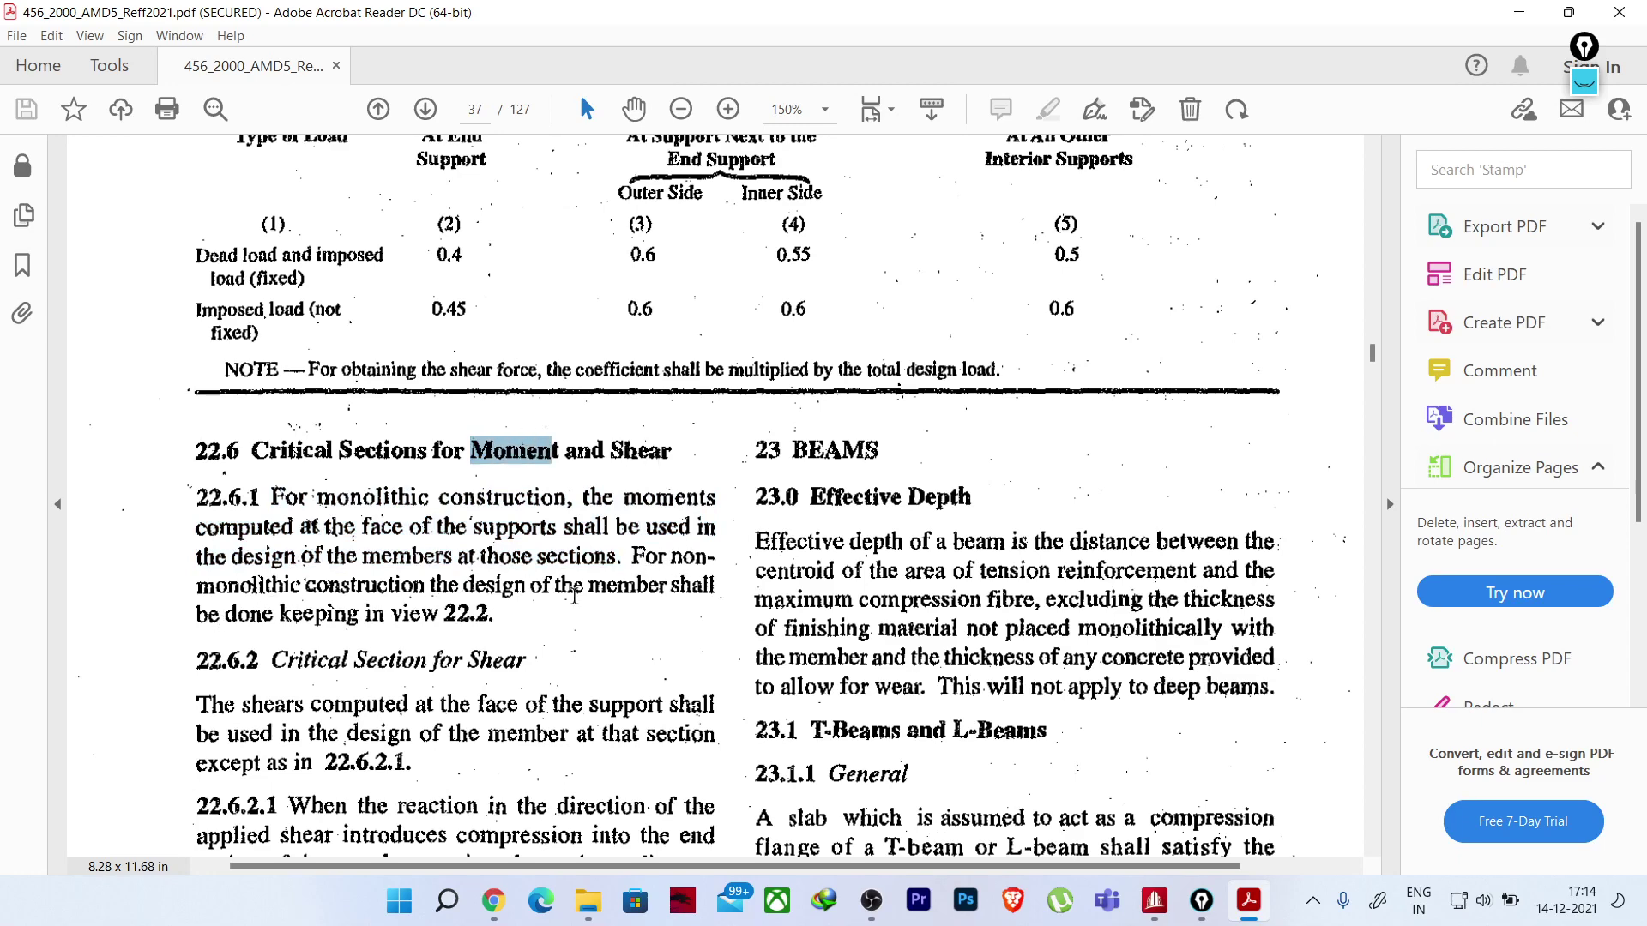
left_click_drag(445, 617, 495, 619)
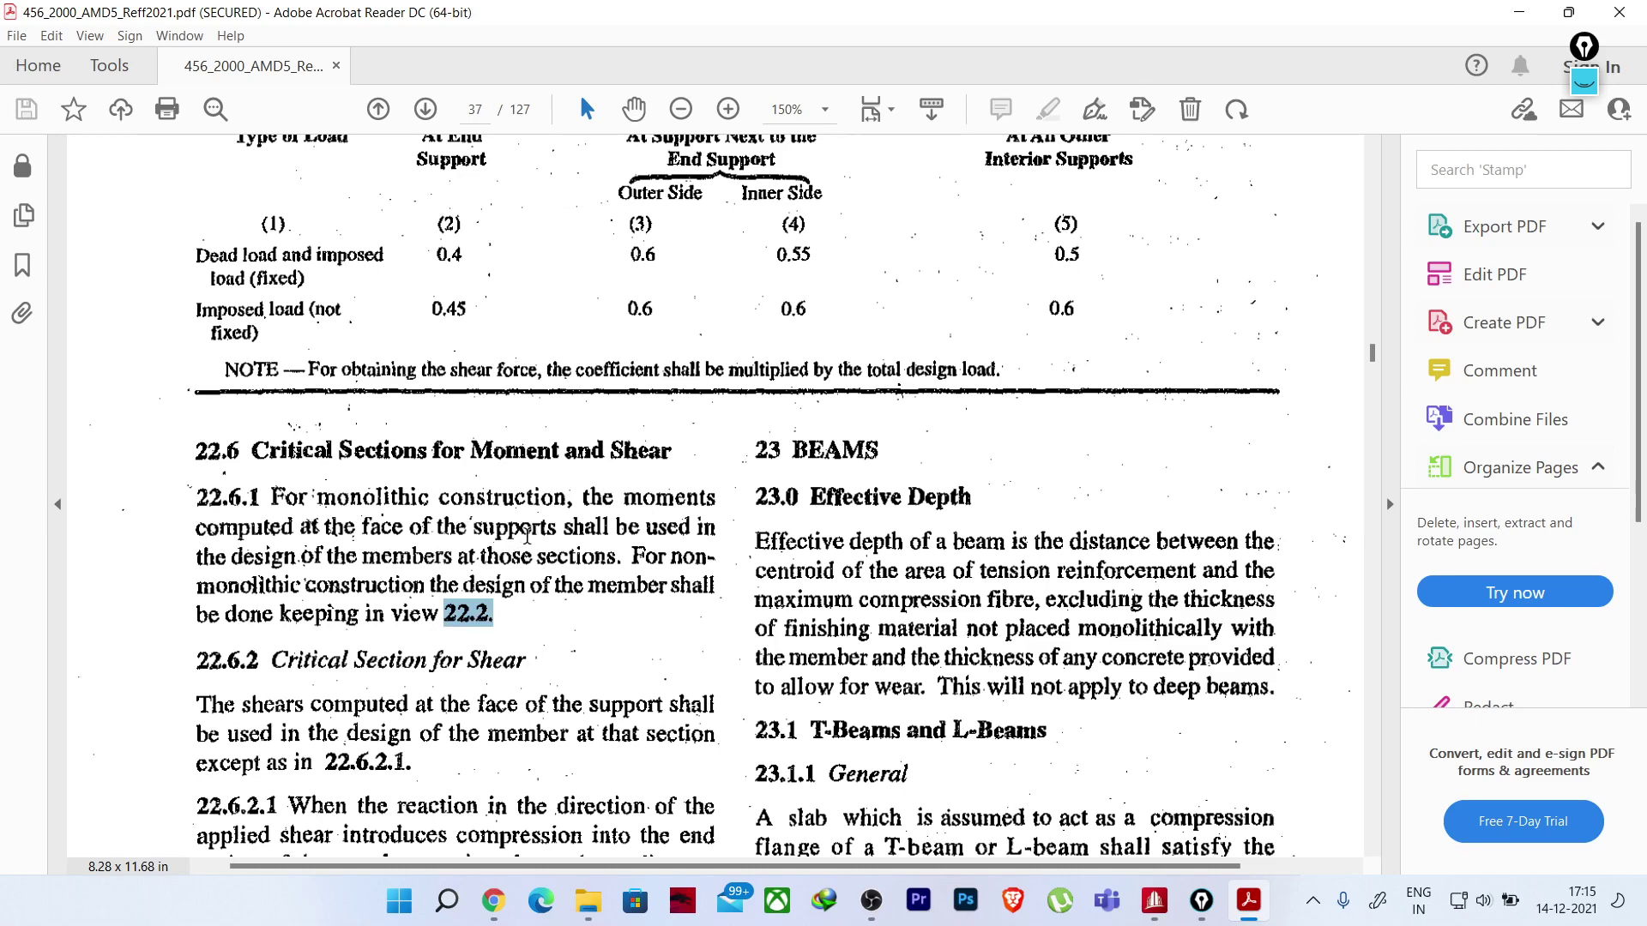
- Return to STAAD.Pro and close the separate view window of the first-bay beams
left_click(1519, 12)
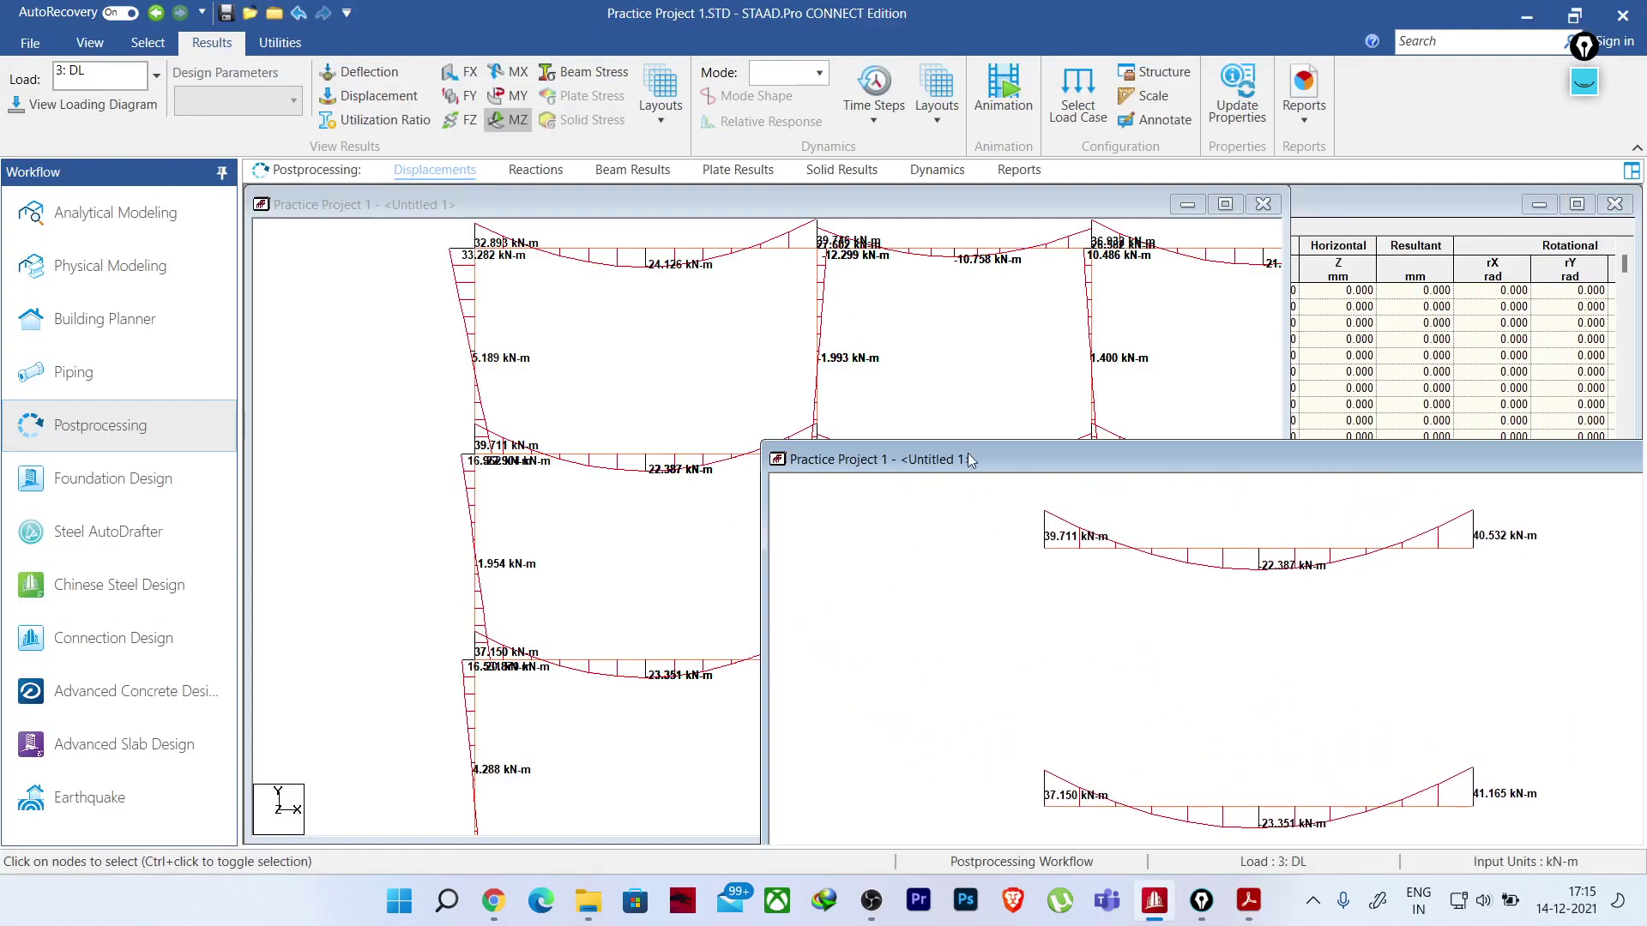
left_click_drag(964, 464, 536, 276)
left_click(1476, 272)
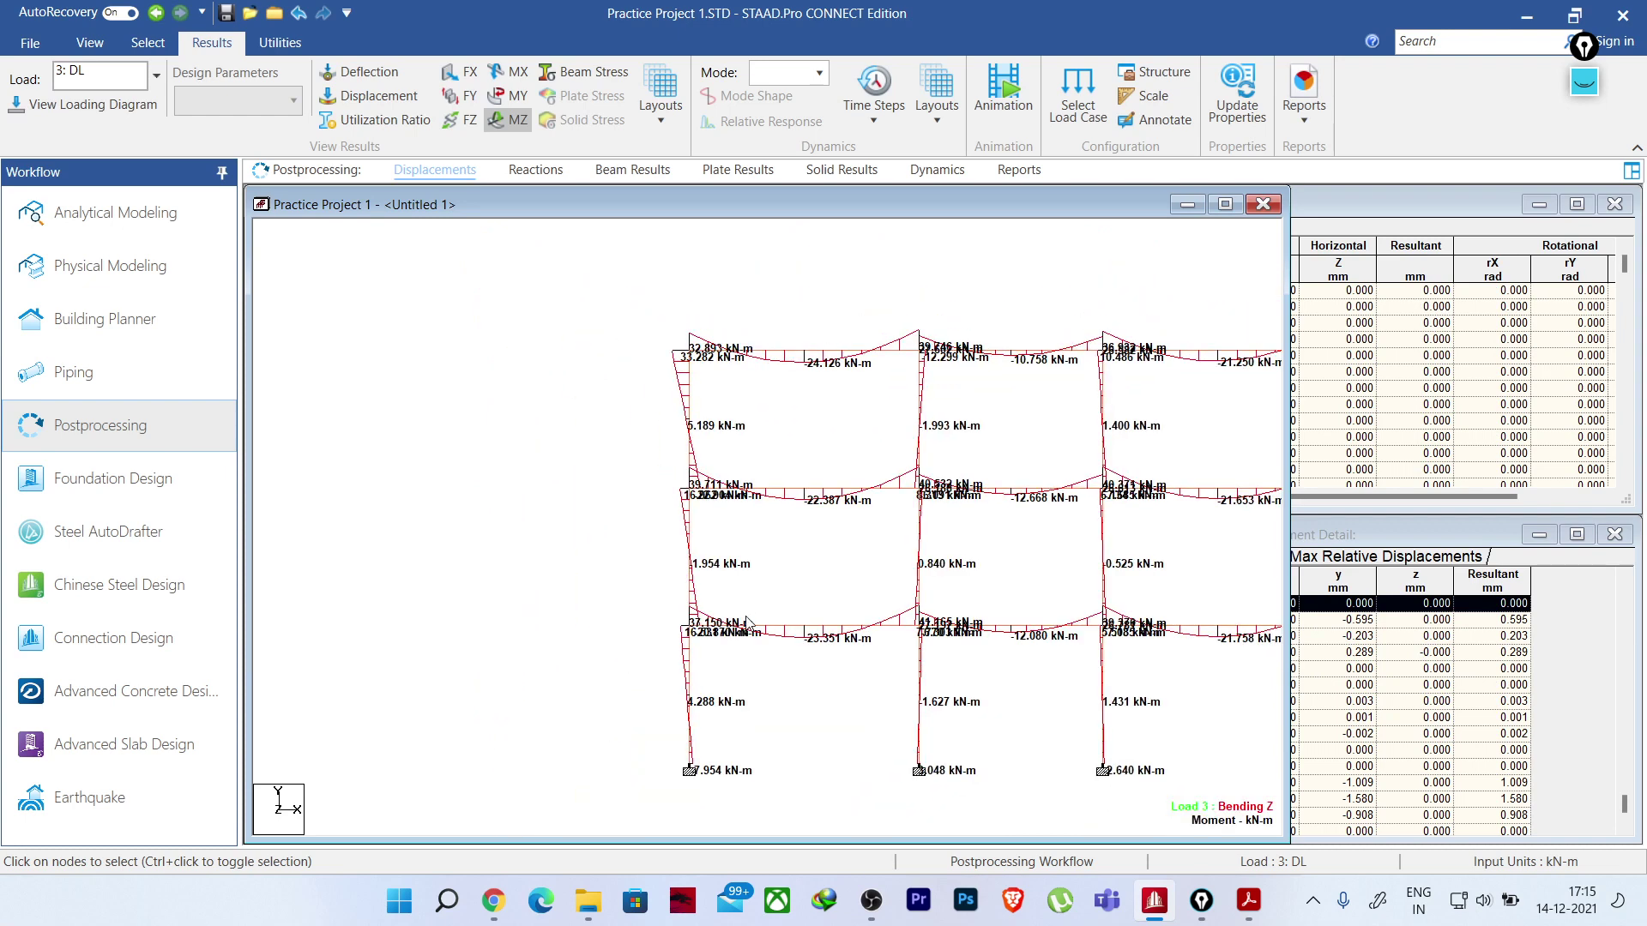
- Sketch a cyan outline of a corner column-beam joint with break lines beside the frame, using the screen annotation pen
left_click(1580, 91)
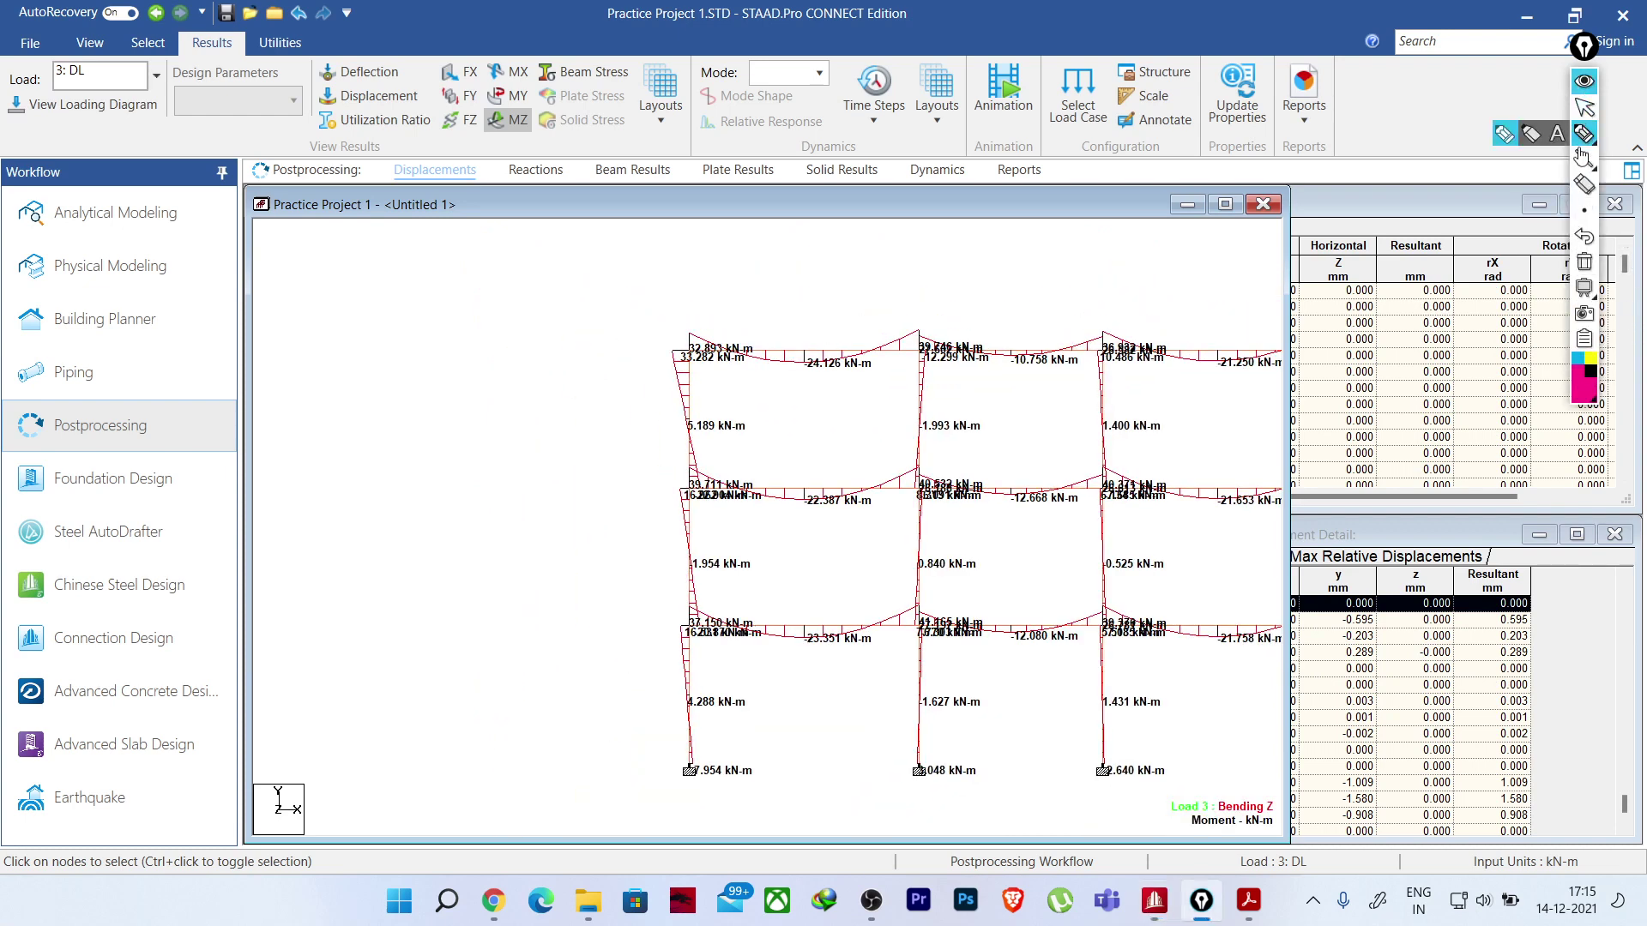
left_click(1578, 360)
left_click_drag(302, 410, 301, 571)
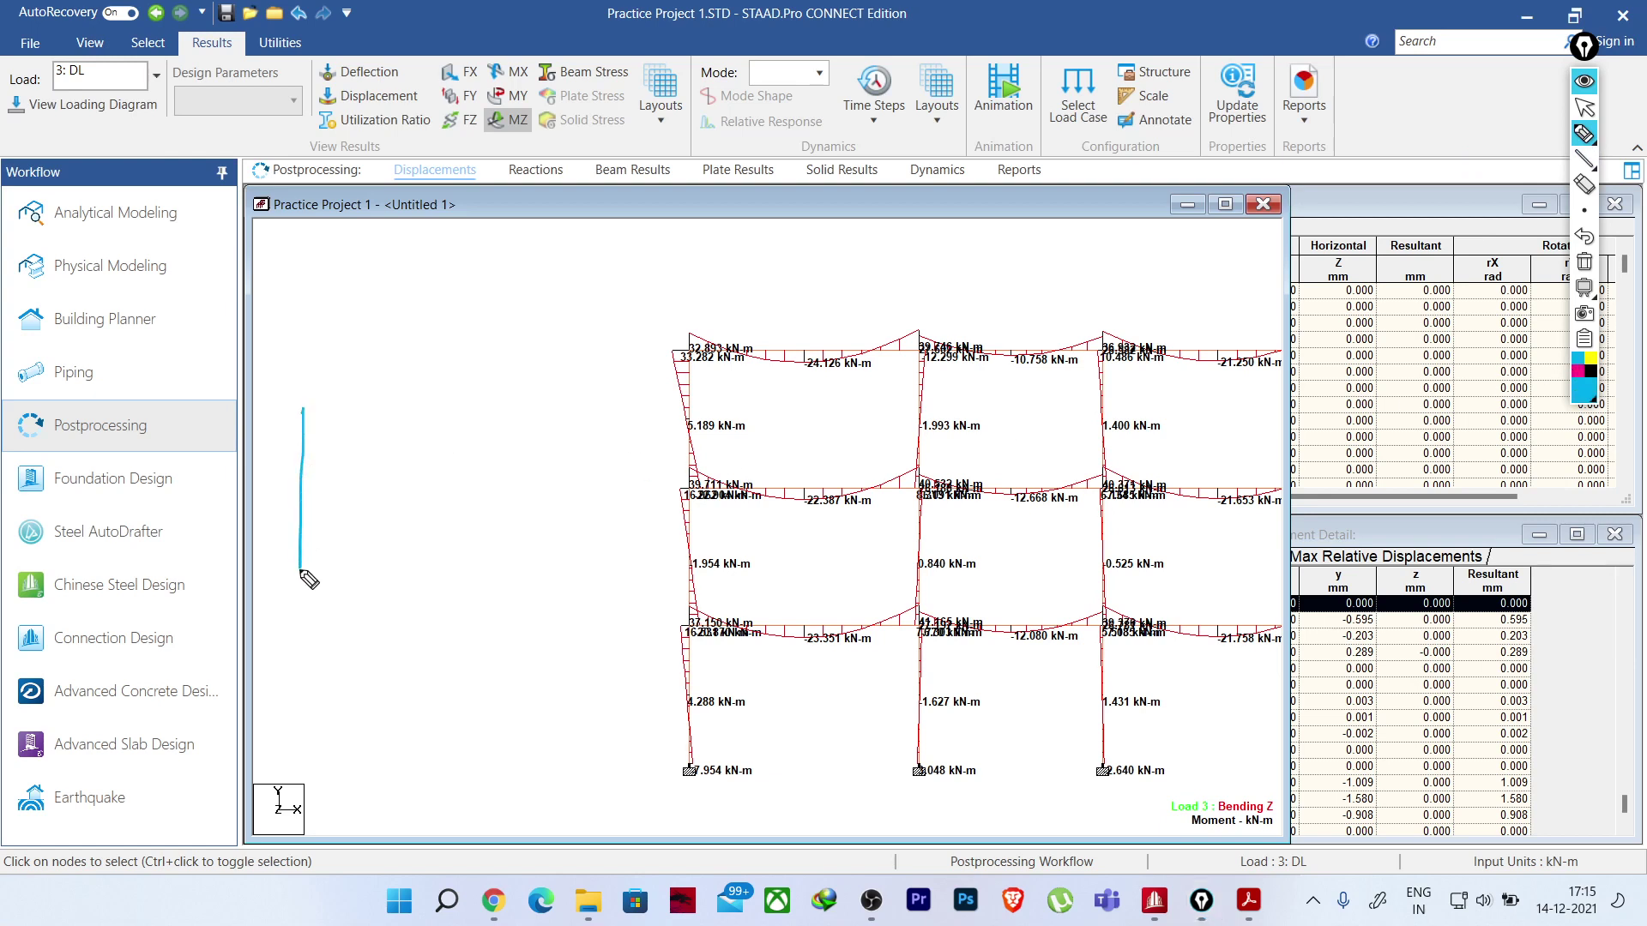
left_click_drag(345, 457, 345, 564)
left_click_drag(346, 457, 498, 457)
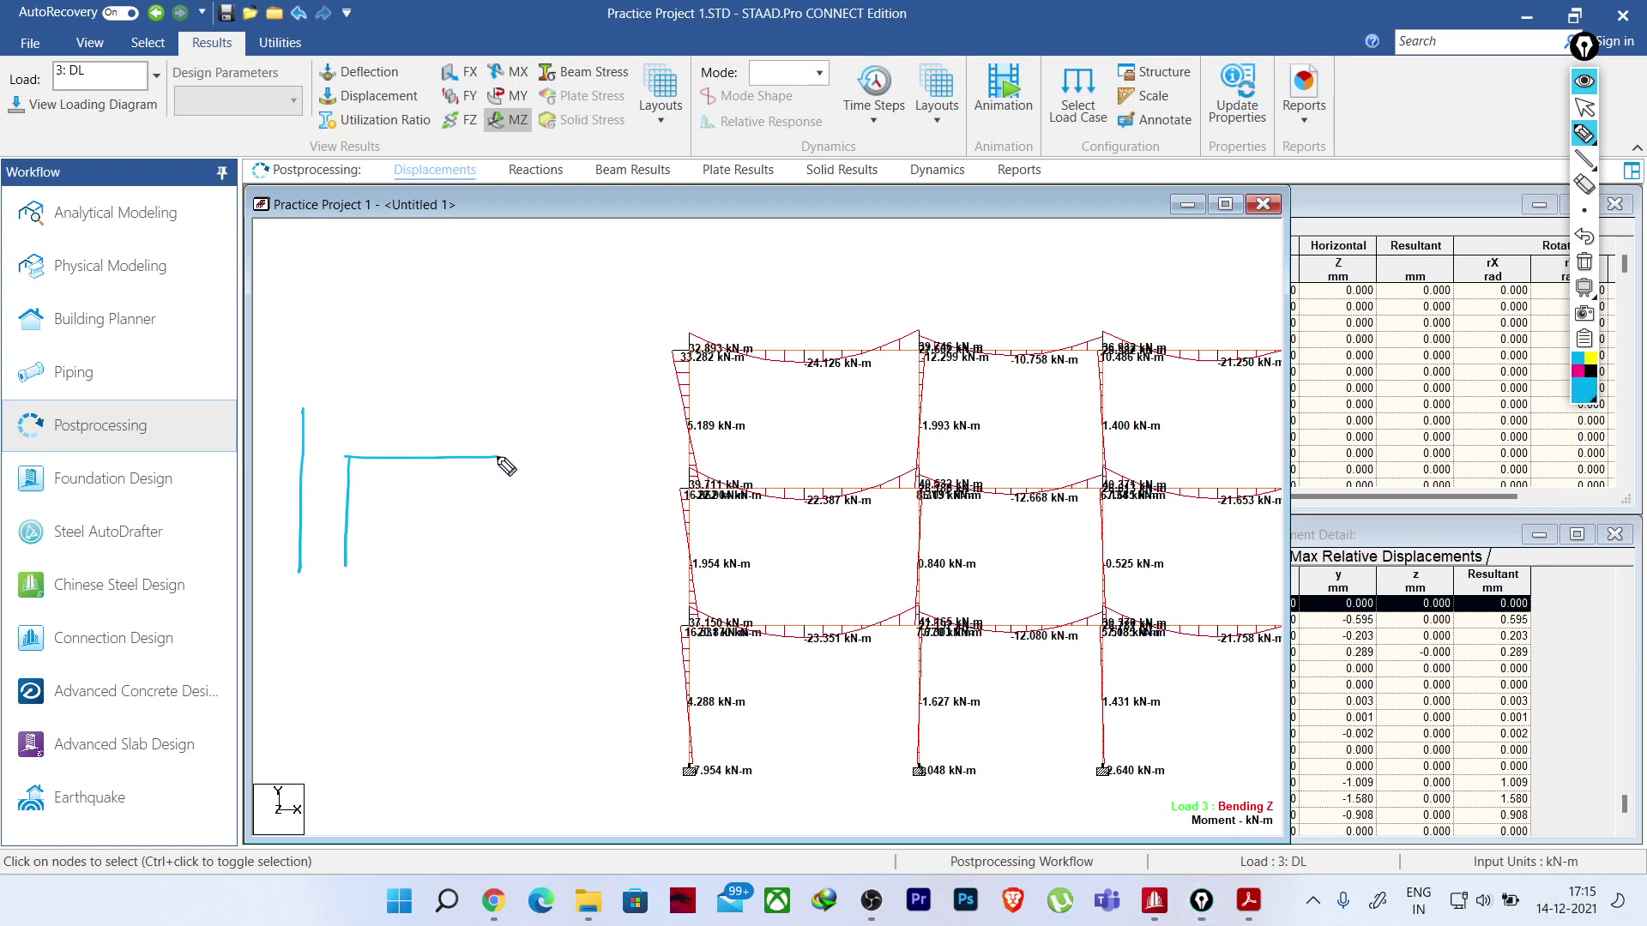
left_click_drag(302, 406, 508, 405)
left_click_drag(516, 389, 499, 504)
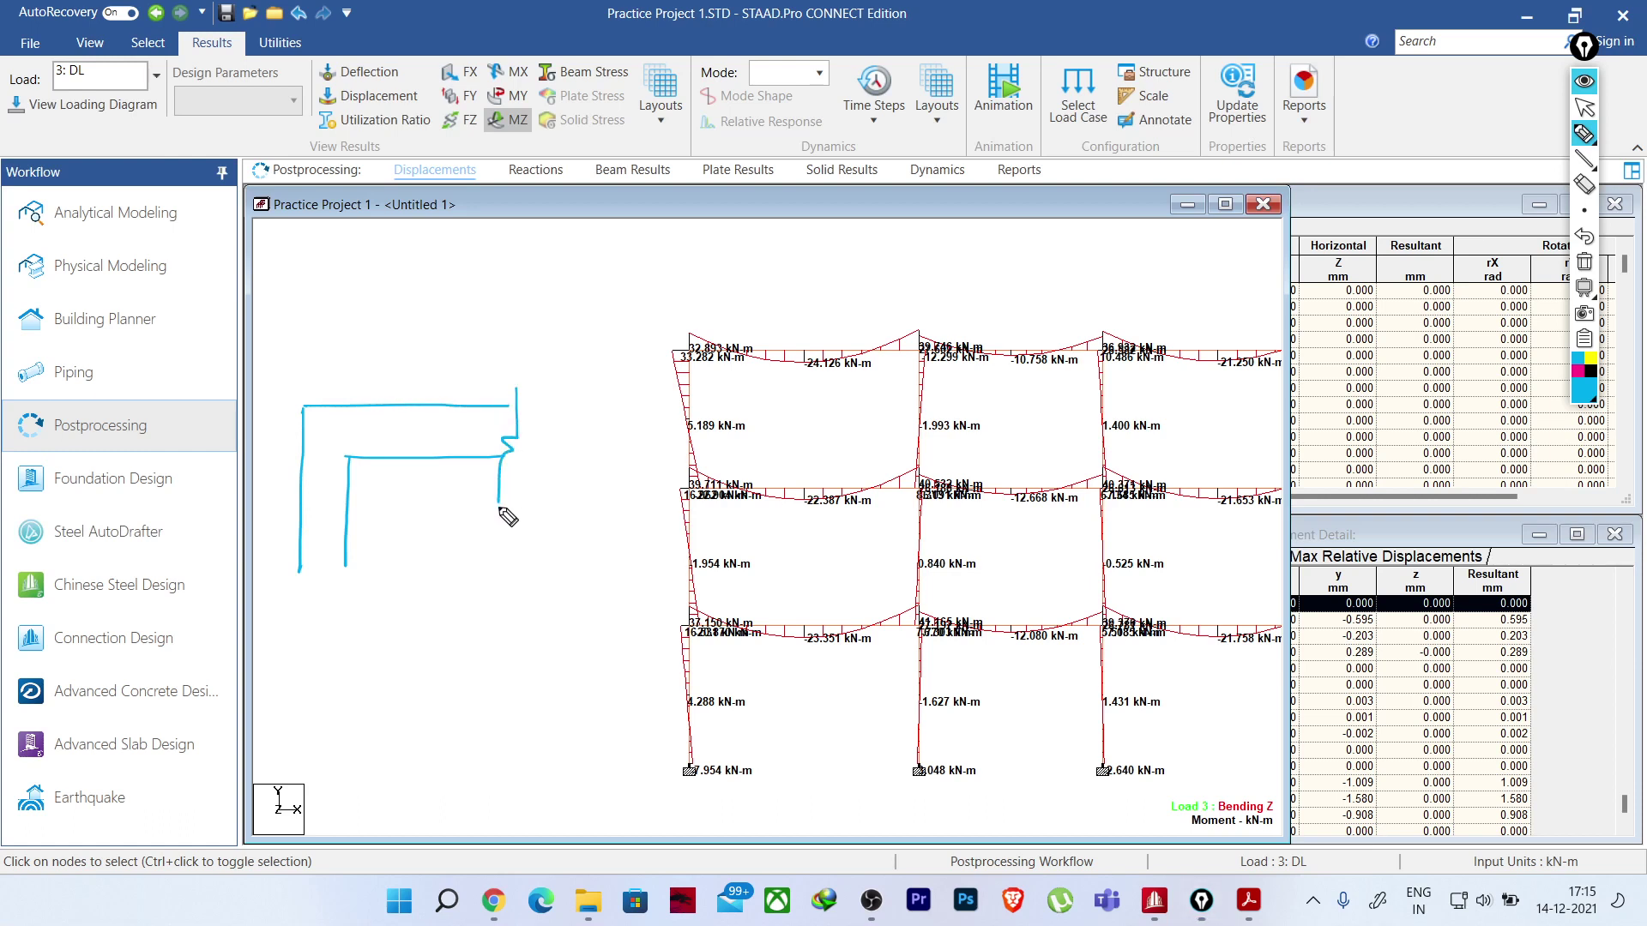
left_click_drag(283, 575, 370, 572)
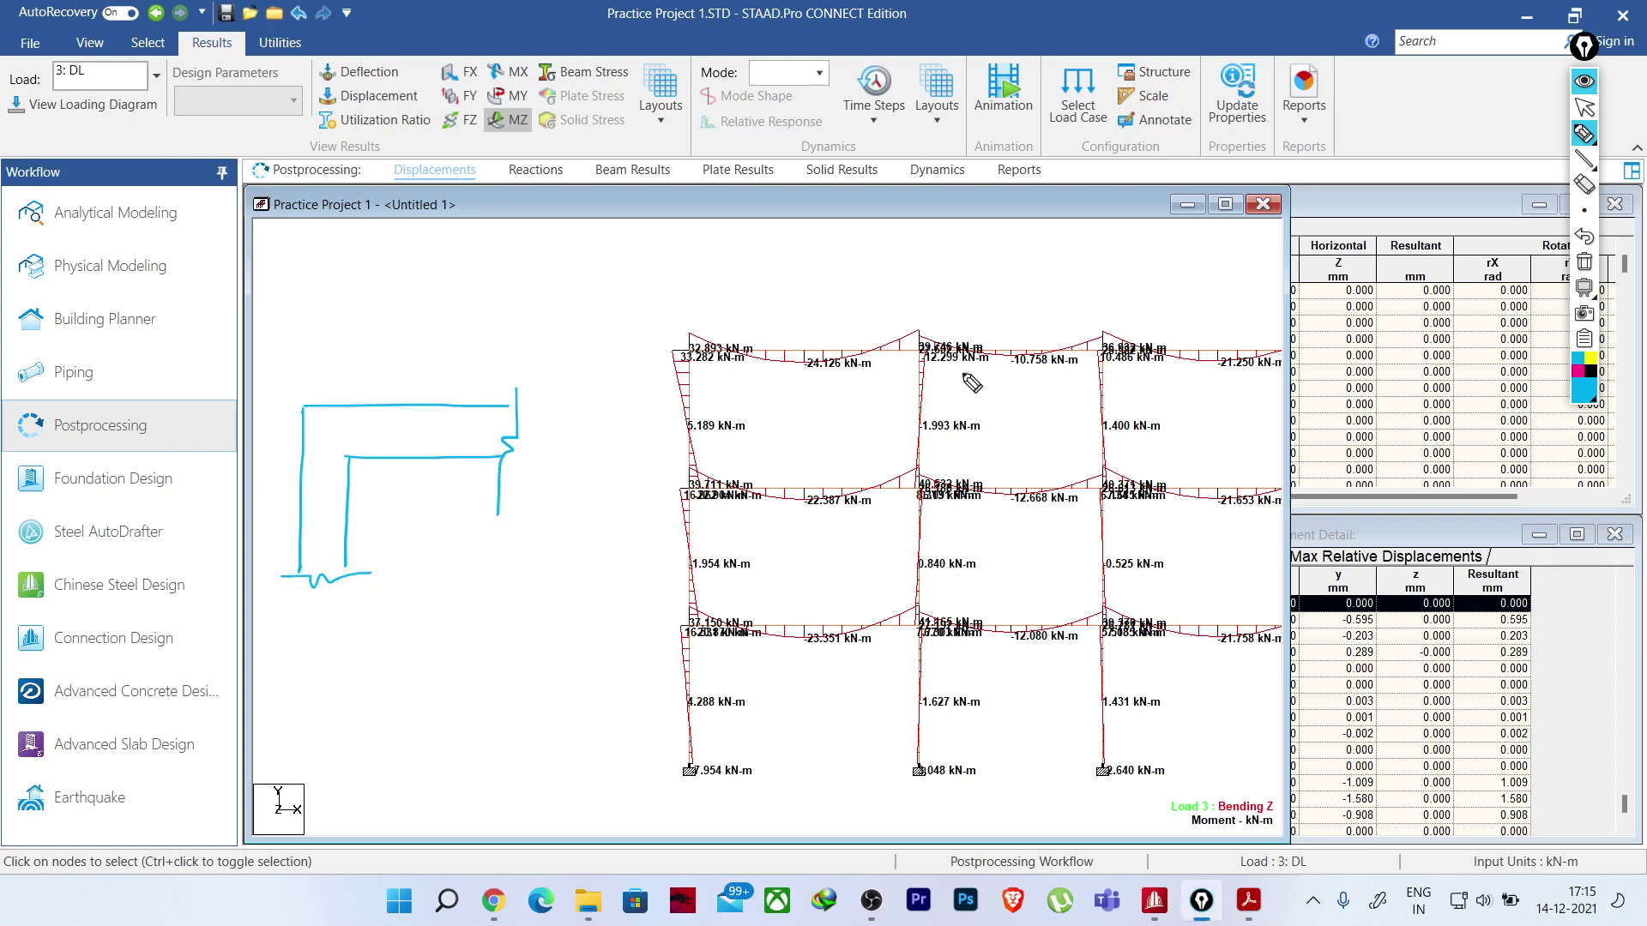
- Draw black dashed centrelines through the sketched column and beam
left_click(1591, 374)
left_click_drag(331, 339, 312, 649)
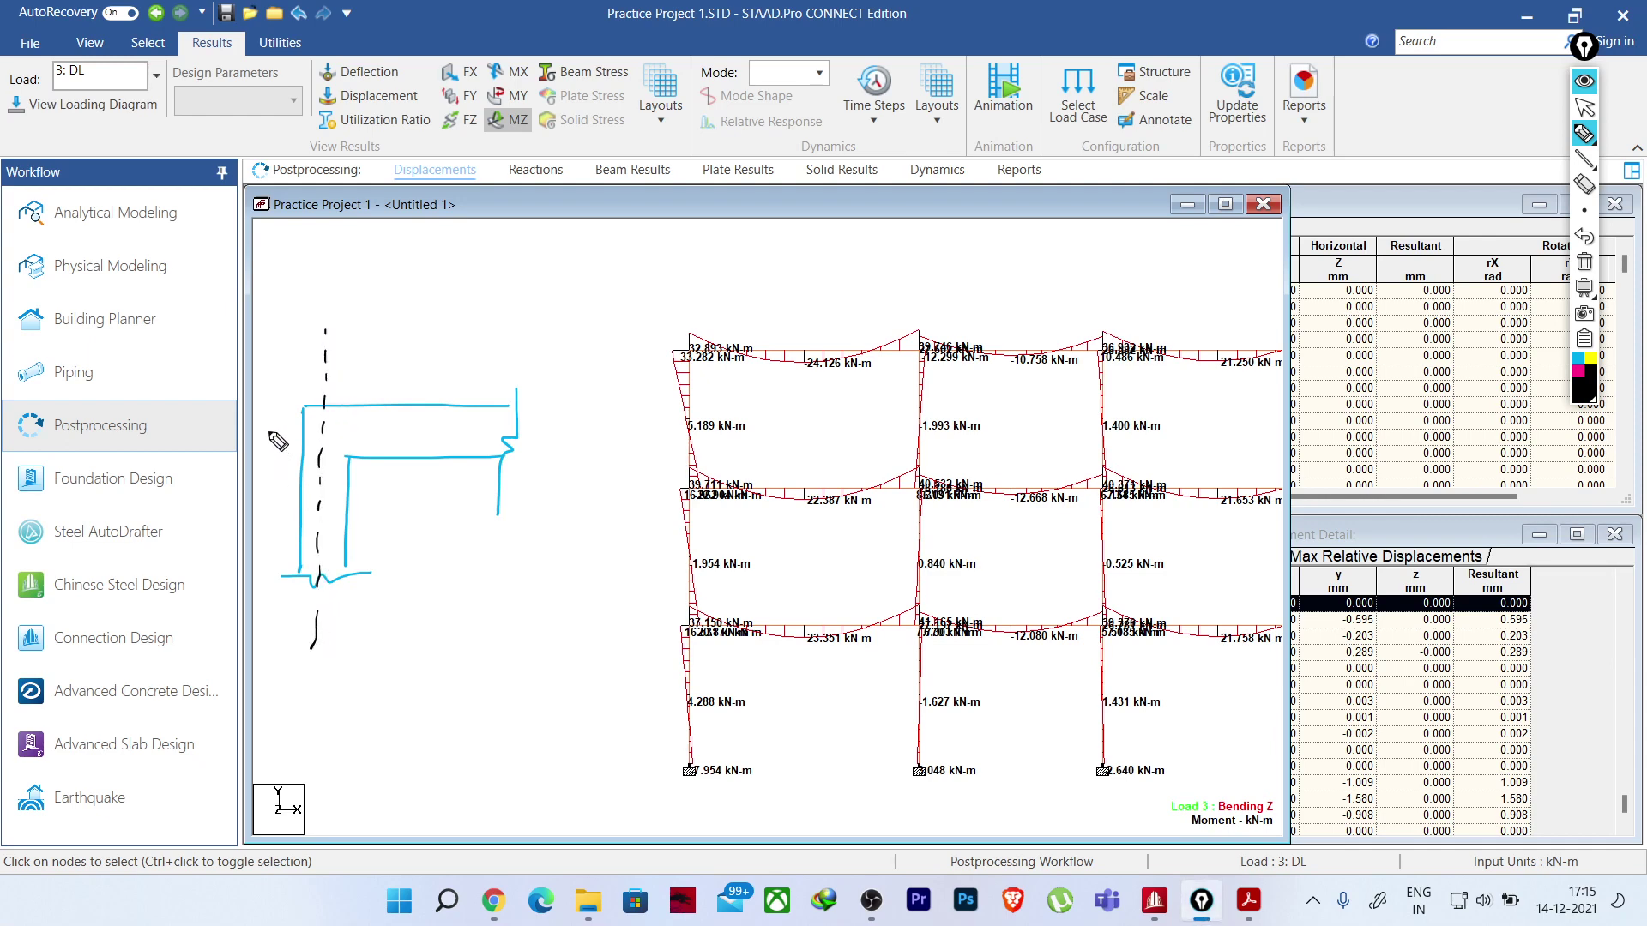
mouse_move(278, 441)
left_mouse_down()
mouse_move(570, 426)
mouse_move(580, 412)
left_mouse_up()
- Draw the beam's bending moment curve in magenta from the column centreline and hatch its support and span regions
left_click(1578, 377)
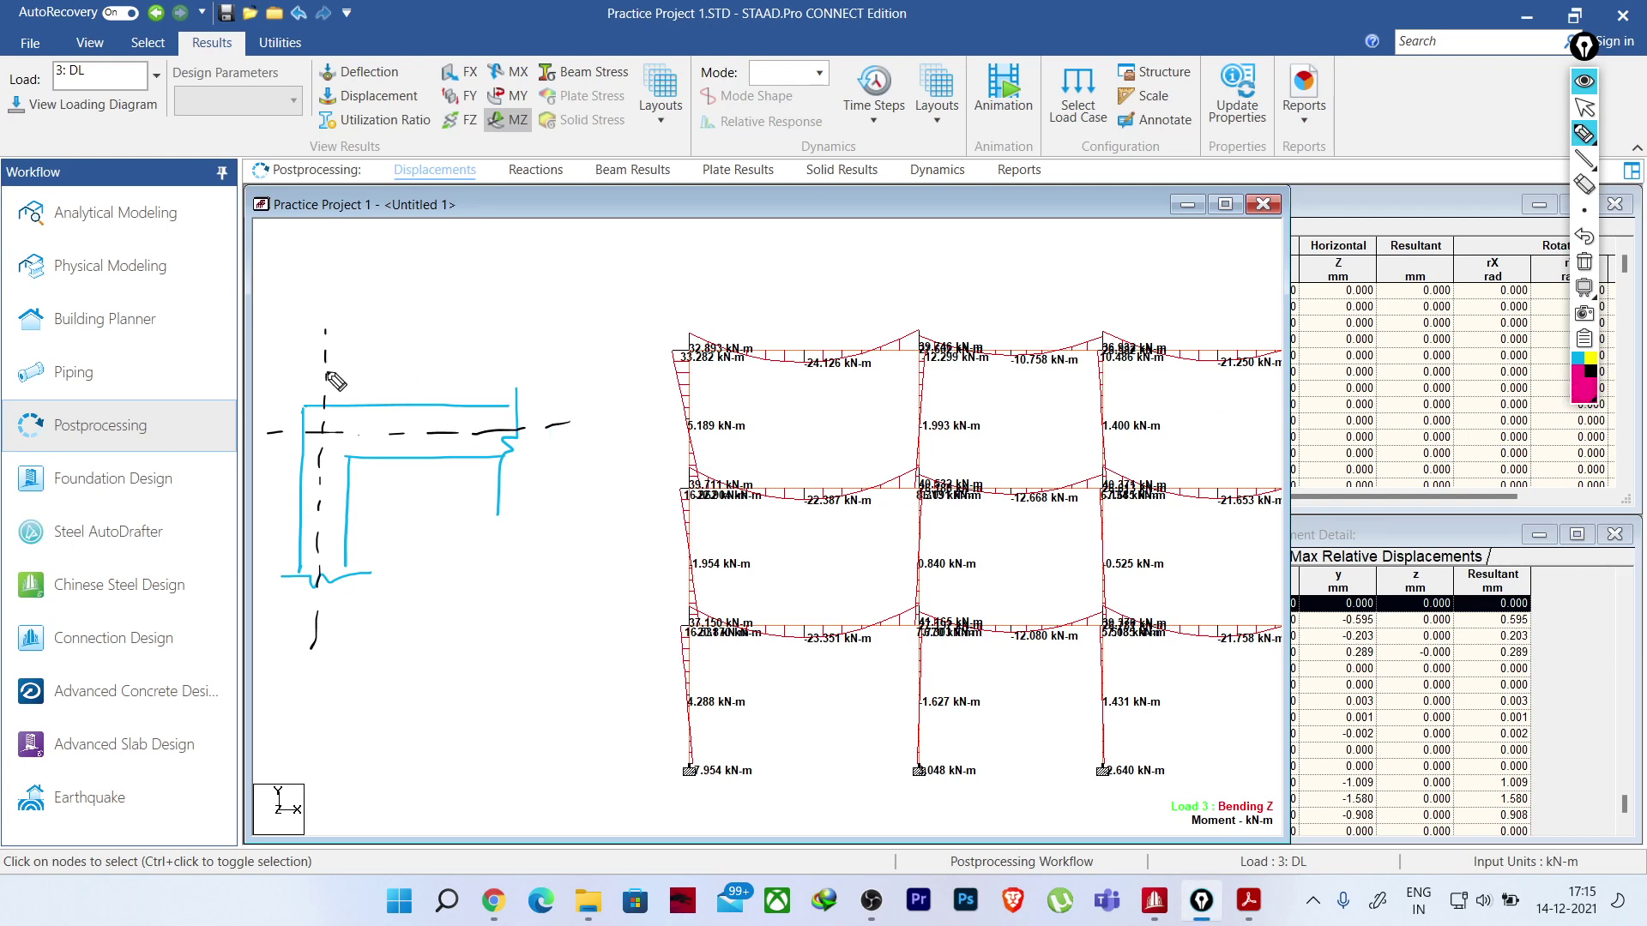
mouse_move(324, 420)
left_mouse_down()
mouse_move(326, 360)
mouse_move(414, 471)
mouse_move(507, 494)
mouse_move(326, 400)
mouse_move(328, 434)
mouse_move(409, 448)
left_mouse_up()
mouse_move(412, 466)
left_mouse_down()
mouse_move(426, 437)
mouse_move(471, 432)
left_mouse_up()
mouse_move(461, 488)
left_mouse_down()
mouse_move(490, 434)
mouse_move(499, 458)
left_mouse_up()
left_click_drag(495, 484, 506, 465)
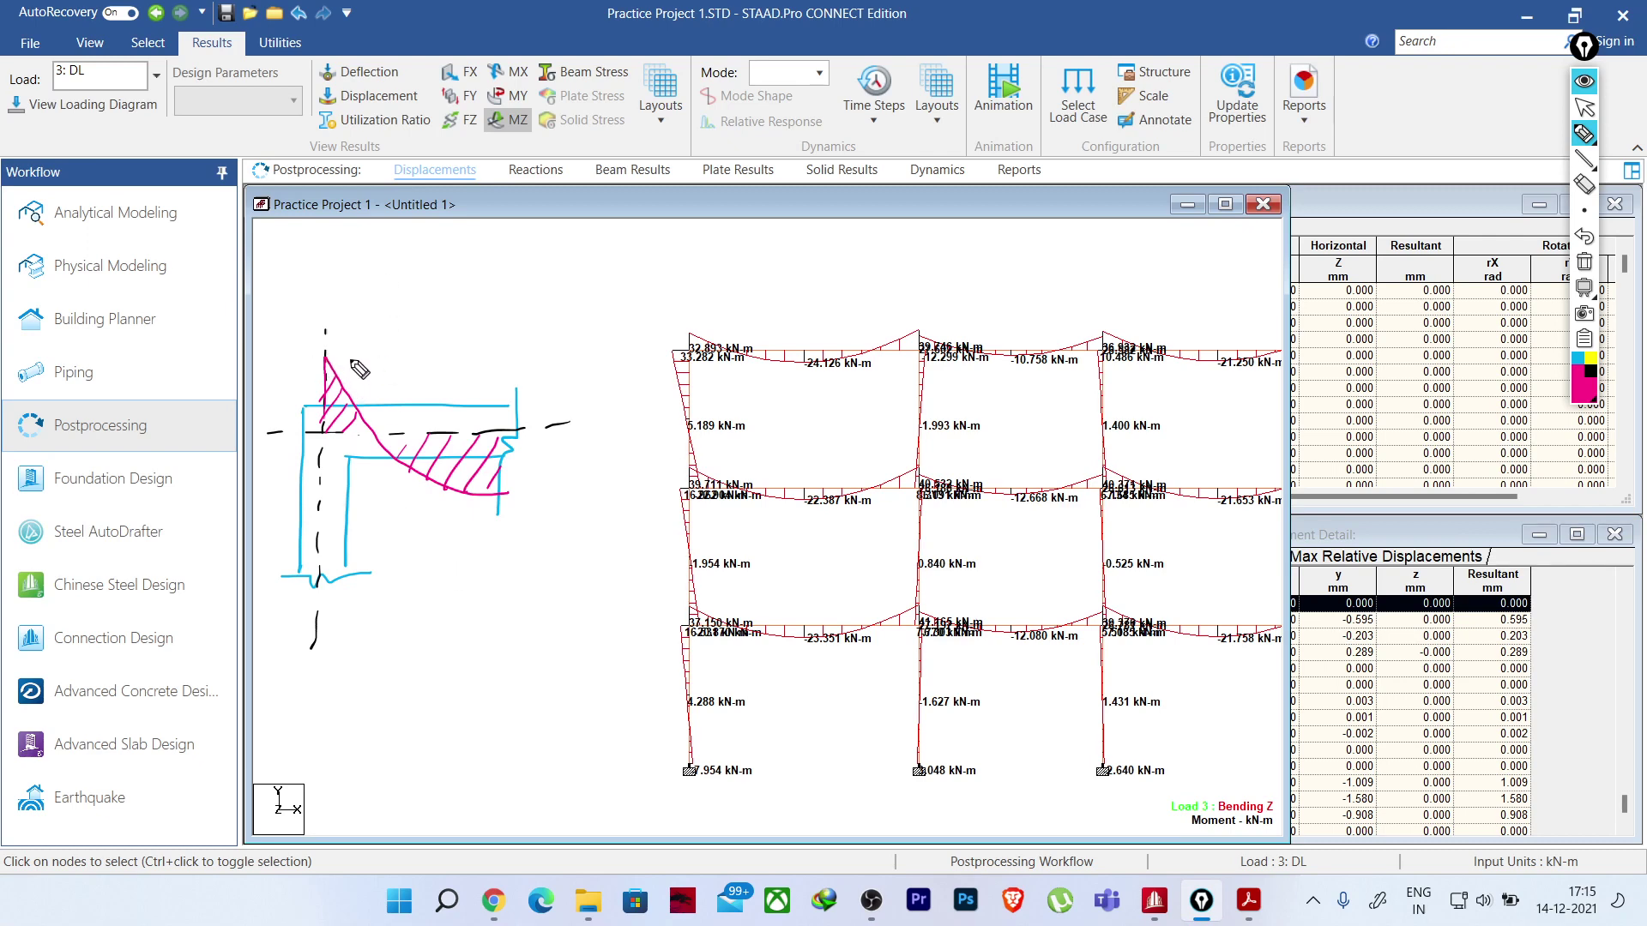
- Label the moment region at the support "hogging" and the span region "sagging" with leader arrows
left_click_drag(338, 369, 361, 349)
mouse_move(367, 317)
left_mouse_down()
mouse_move(422, 317)
mouse_move(446, 279)
left_mouse_up()
mouse_move(467, 487)
left_mouse_down()
mouse_move(495, 544)
mouse_move(527, 549)
mouse_move(546, 524)
left_mouse_up()
left_click_drag(552, 525, 574, 541)
left_click_drag(587, 515, 590, 545)
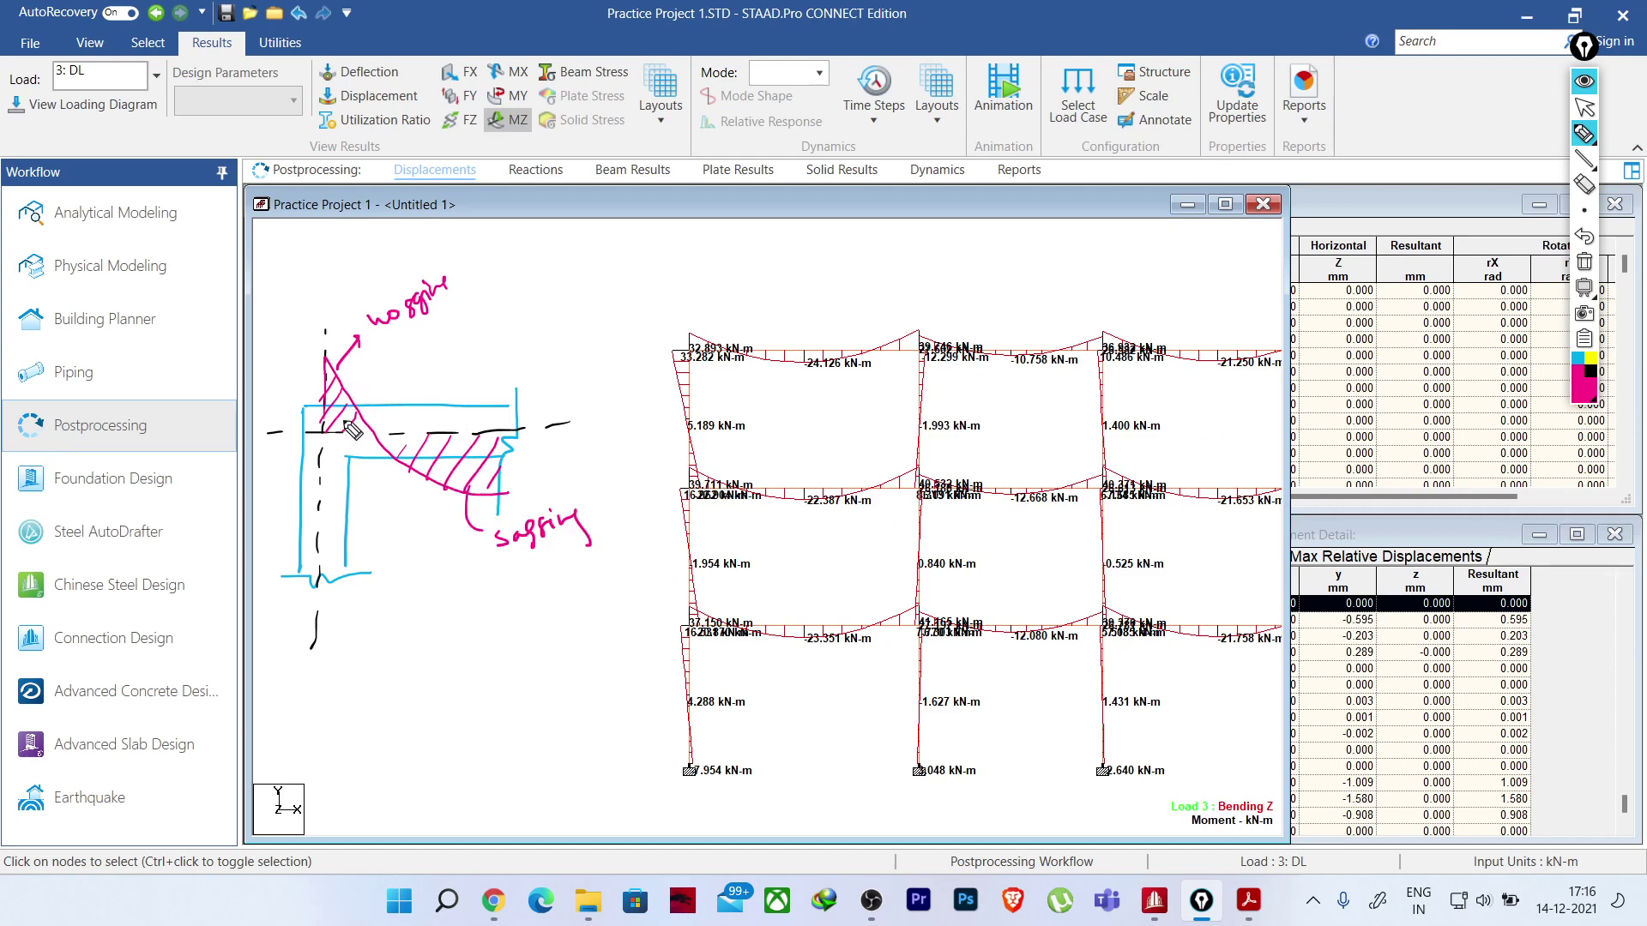
- Mark the column face on the hogging diagram in magenta and hatch the part inside the column in cyan
left_click_drag(350, 393, 352, 437)
left_click(1584, 367)
mouse_move(324, 388)
left_mouse_down()
mouse_move(337, 374)
mouse_move(320, 455)
left_mouse_up()
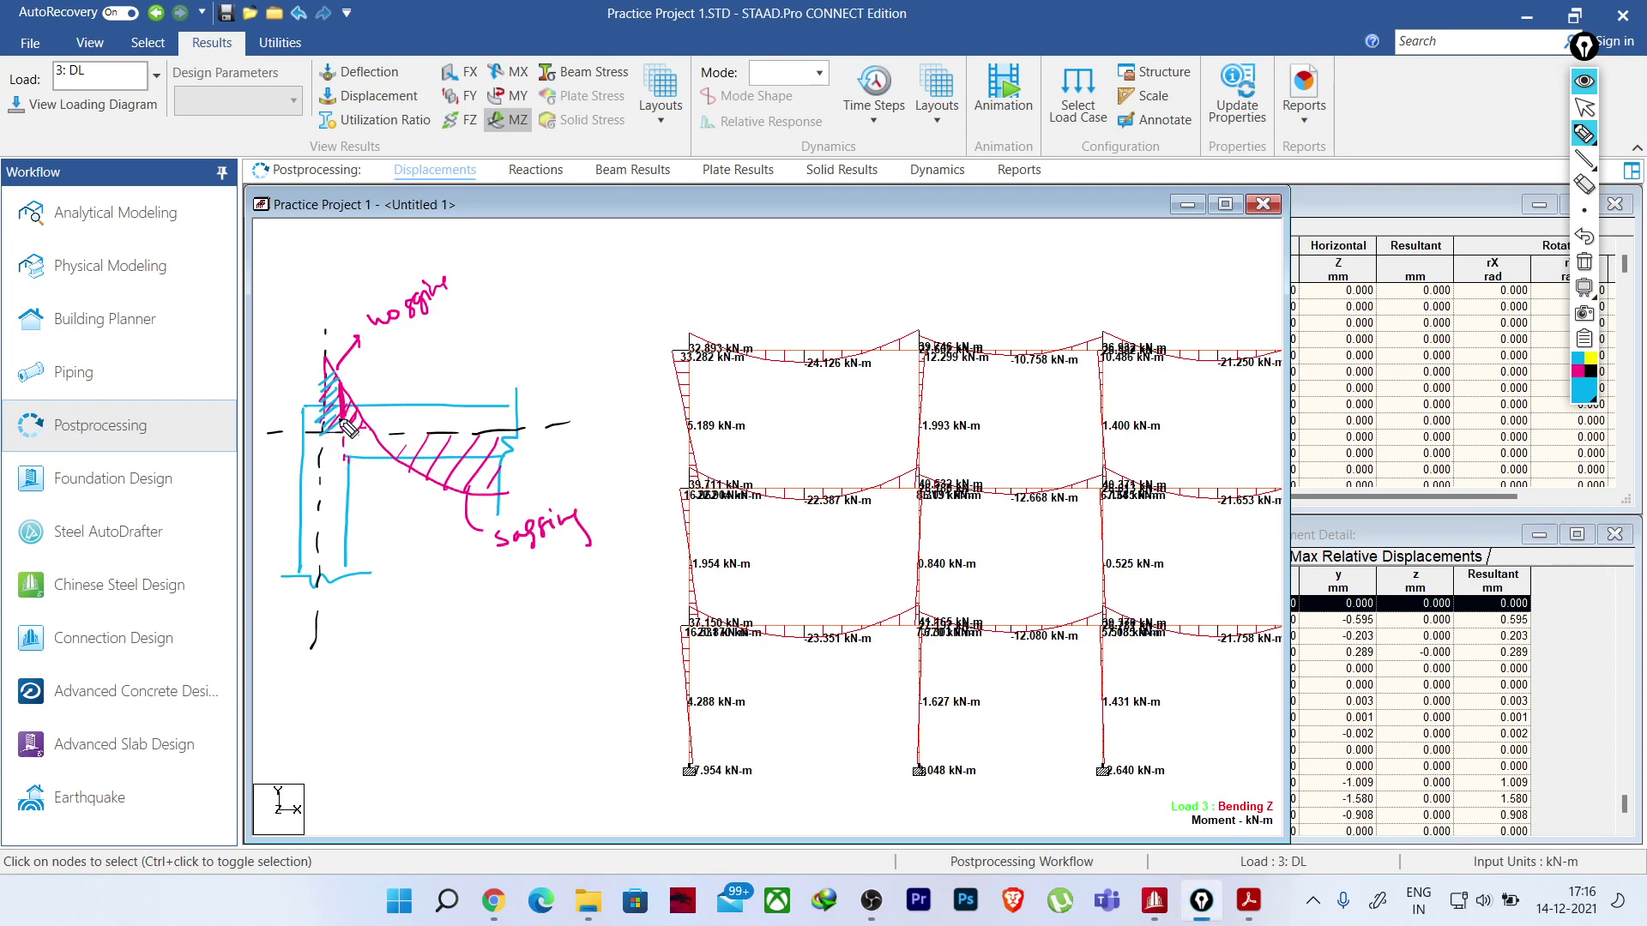
- Add callouts for the centreline and column-face moments, labelling the circled face moment "IS456:2000 clause - 22.6.1"
mouse_move(322, 392)
left_mouse_down()
mouse_move(287, 343)
mouse_move(297, 354)
left_mouse_up()
mouse_move(364, 398)
left_mouse_down()
mouse_move(343, 438)
mouse_move(373, 438)
mouse_move(372, 394)
mouse_move(350, 389)
mouse_move(409, 377)
left_mouse_up()
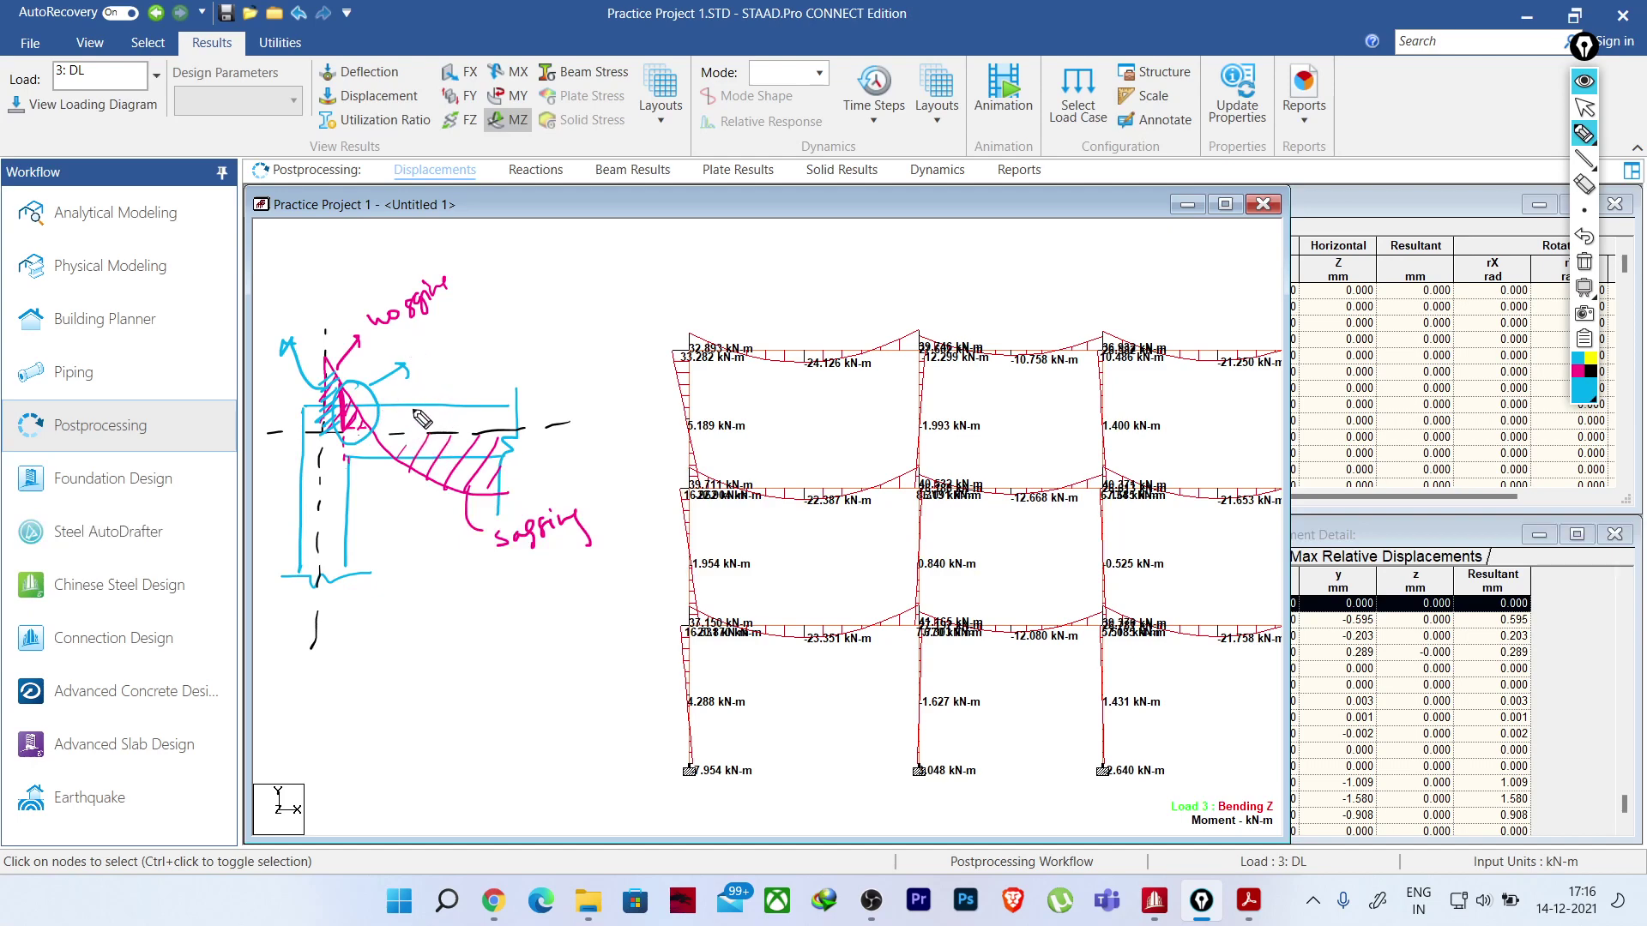
mouse_move(426, 347)
left_mouse_down()
mouse_move(435, 360)
mouse_move(566, 283)
left_mouse_up()
mouse_move(519, 360)
left_mouse_down()
mouse_move(547, 338)
mouse_move(564, 348)
mouse_move(549, 343)
mouse_move(619, 307)
mouse_move(626, 279)
mouse_move(695, 271)
left_mouse_up()
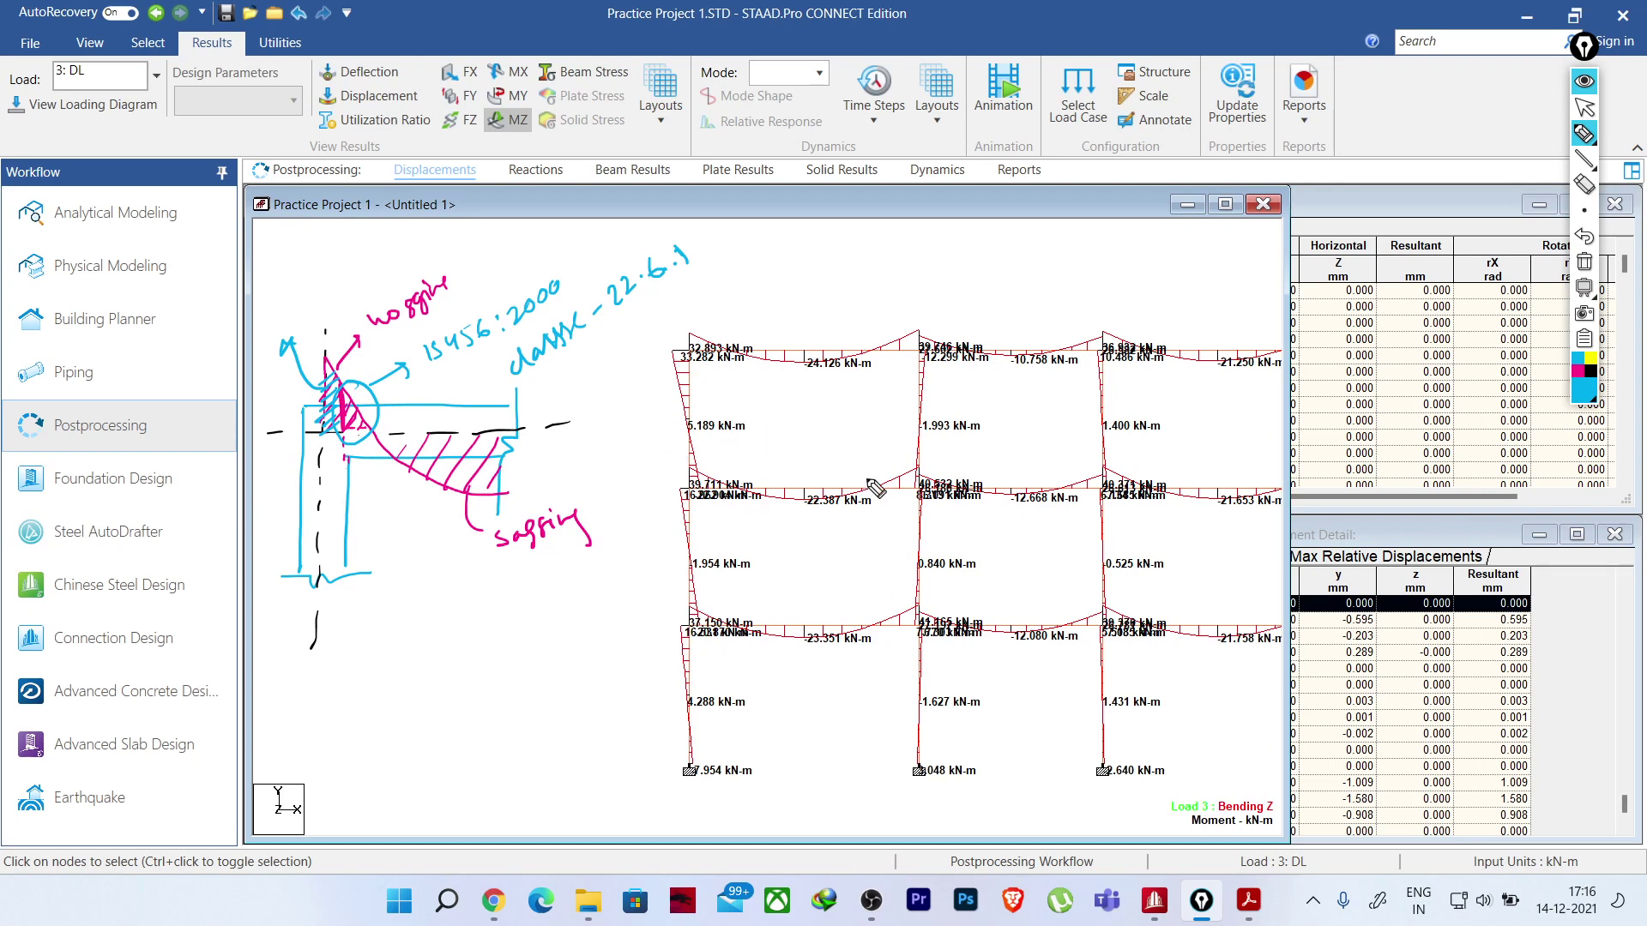
- Erase all screen annotations and collapse the annotation tools
left_click(1584, 261)
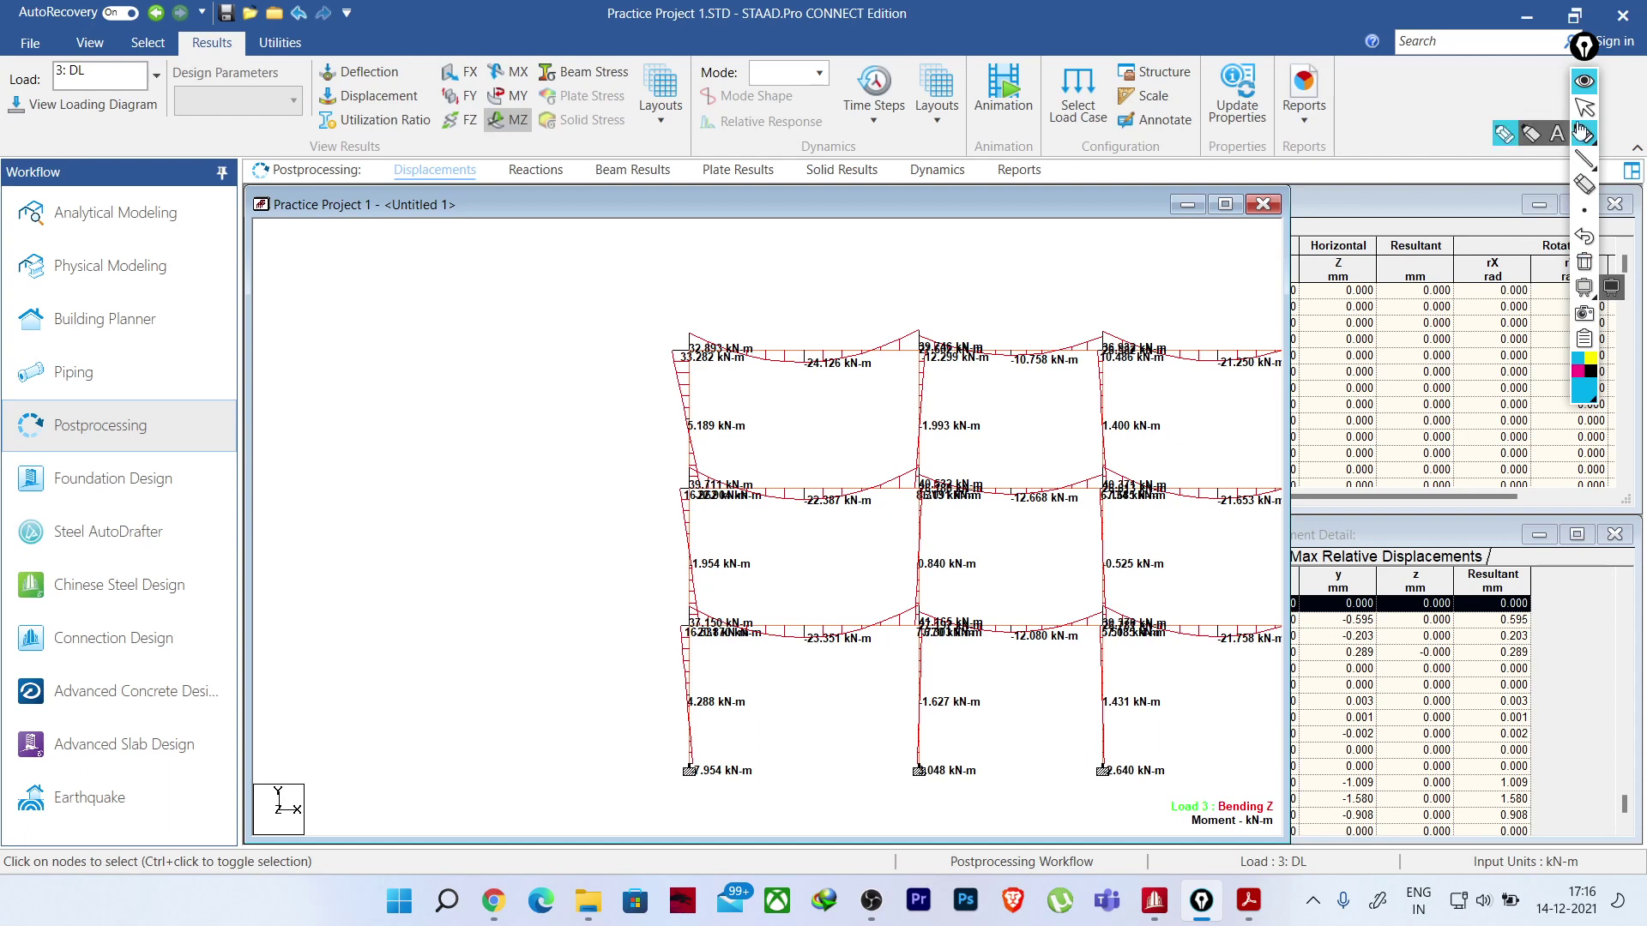
left_click(1584, 81)
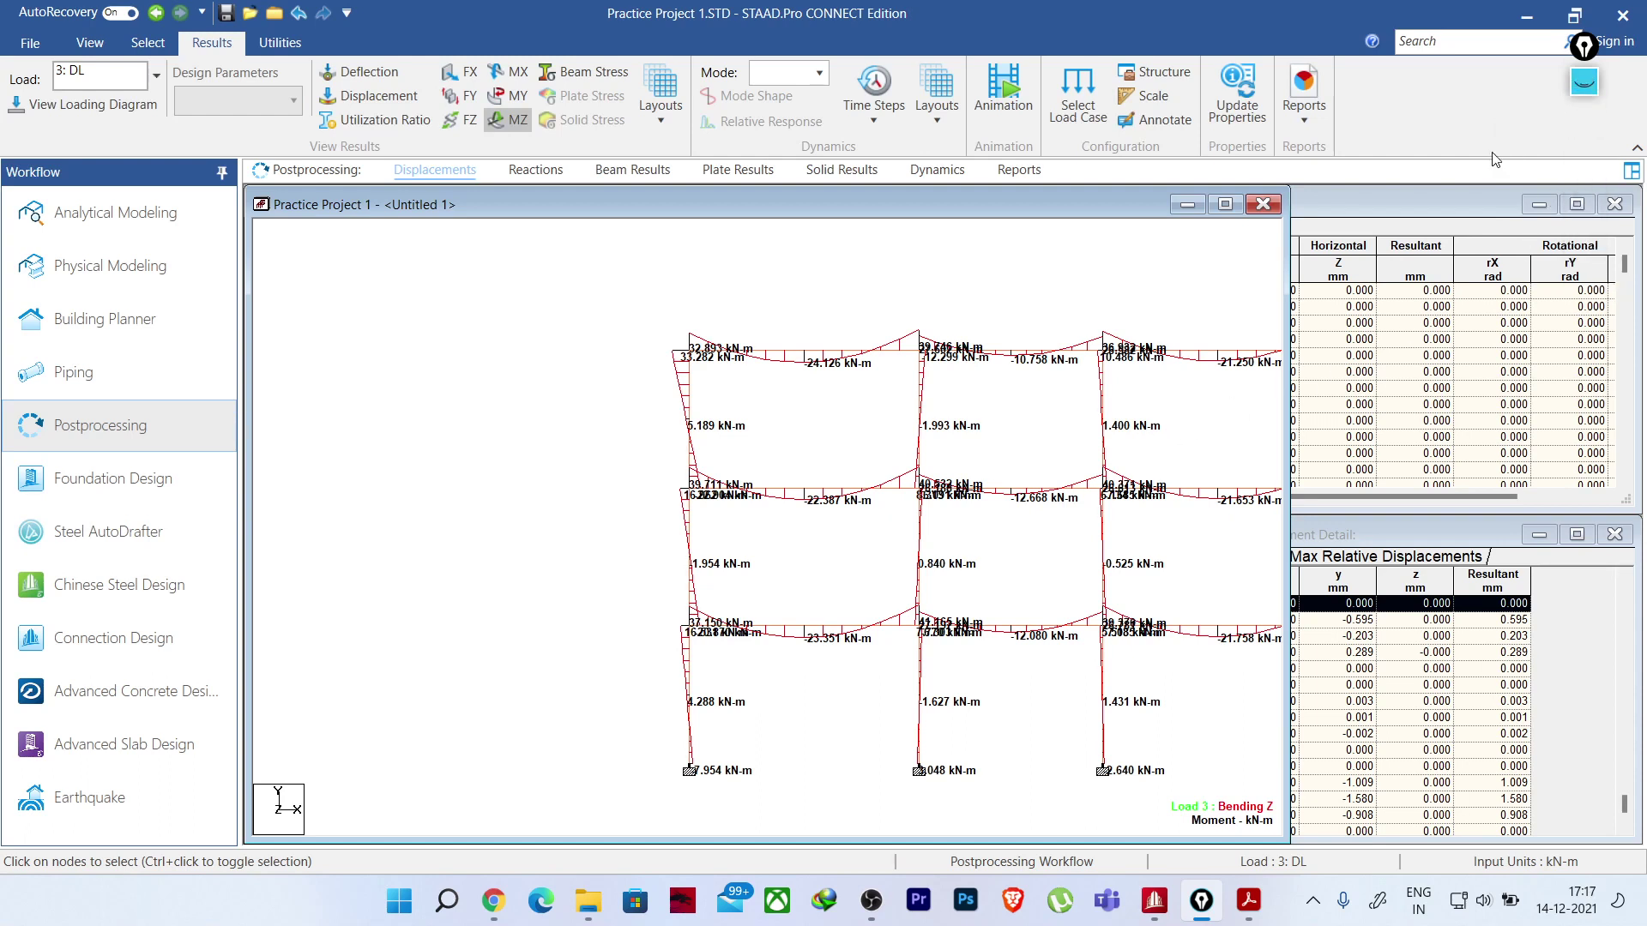
- Switch from postprocessing to the Analytical Modeling workflow and show its member specifications
middle_click_drag(917, 551, 610, 551)
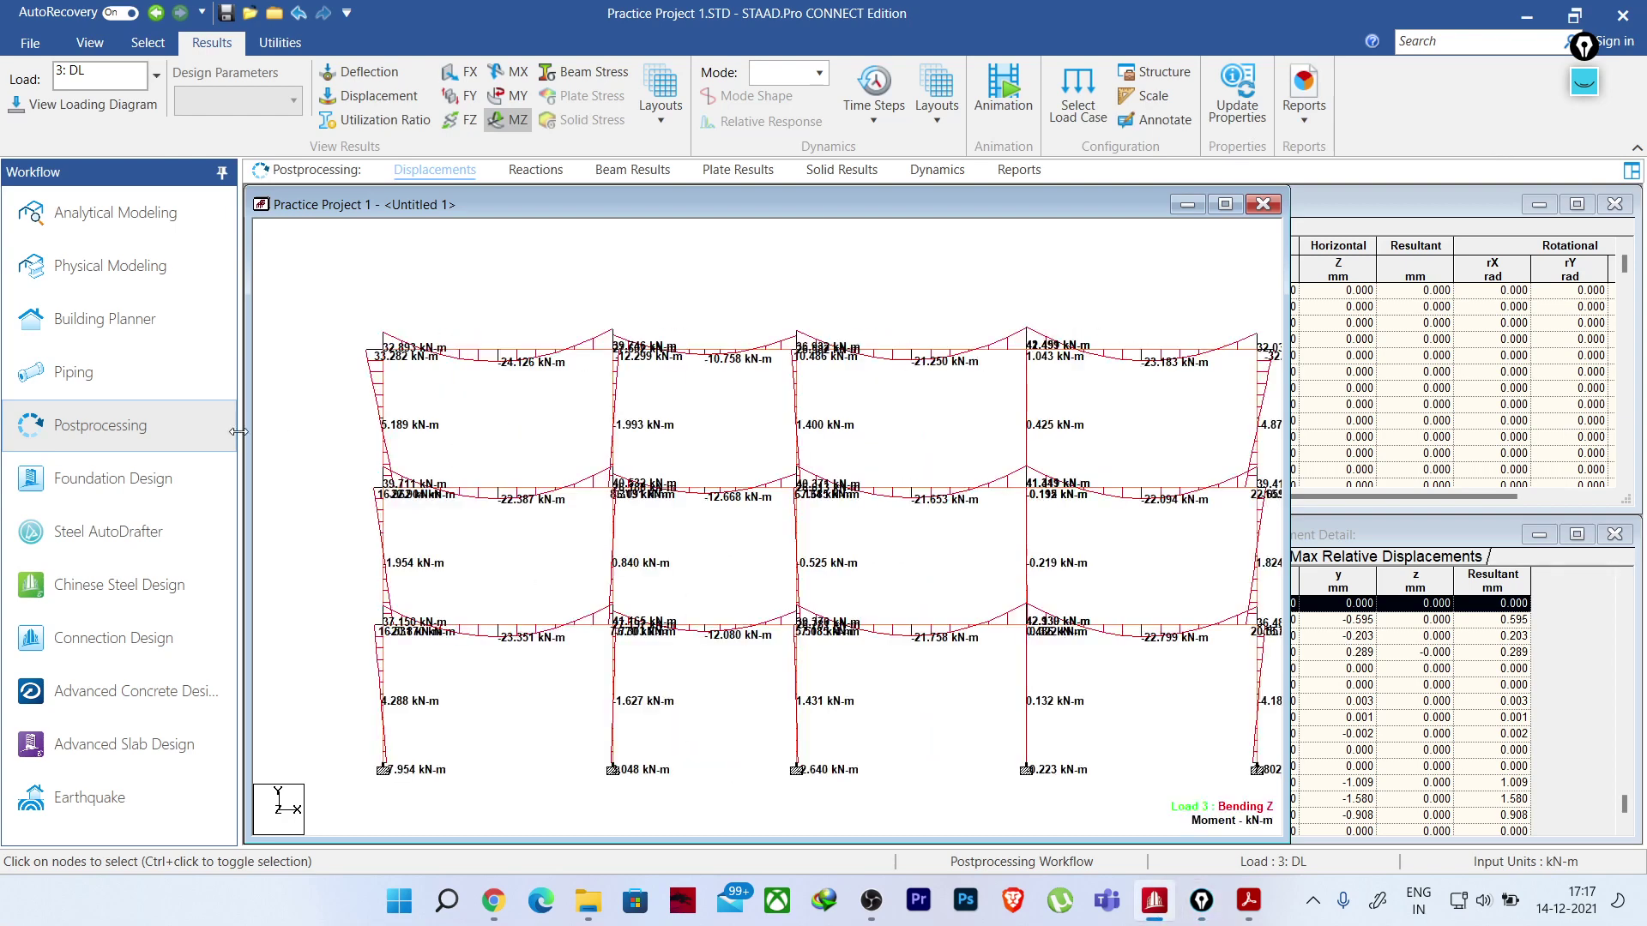
left_click(126, 221)
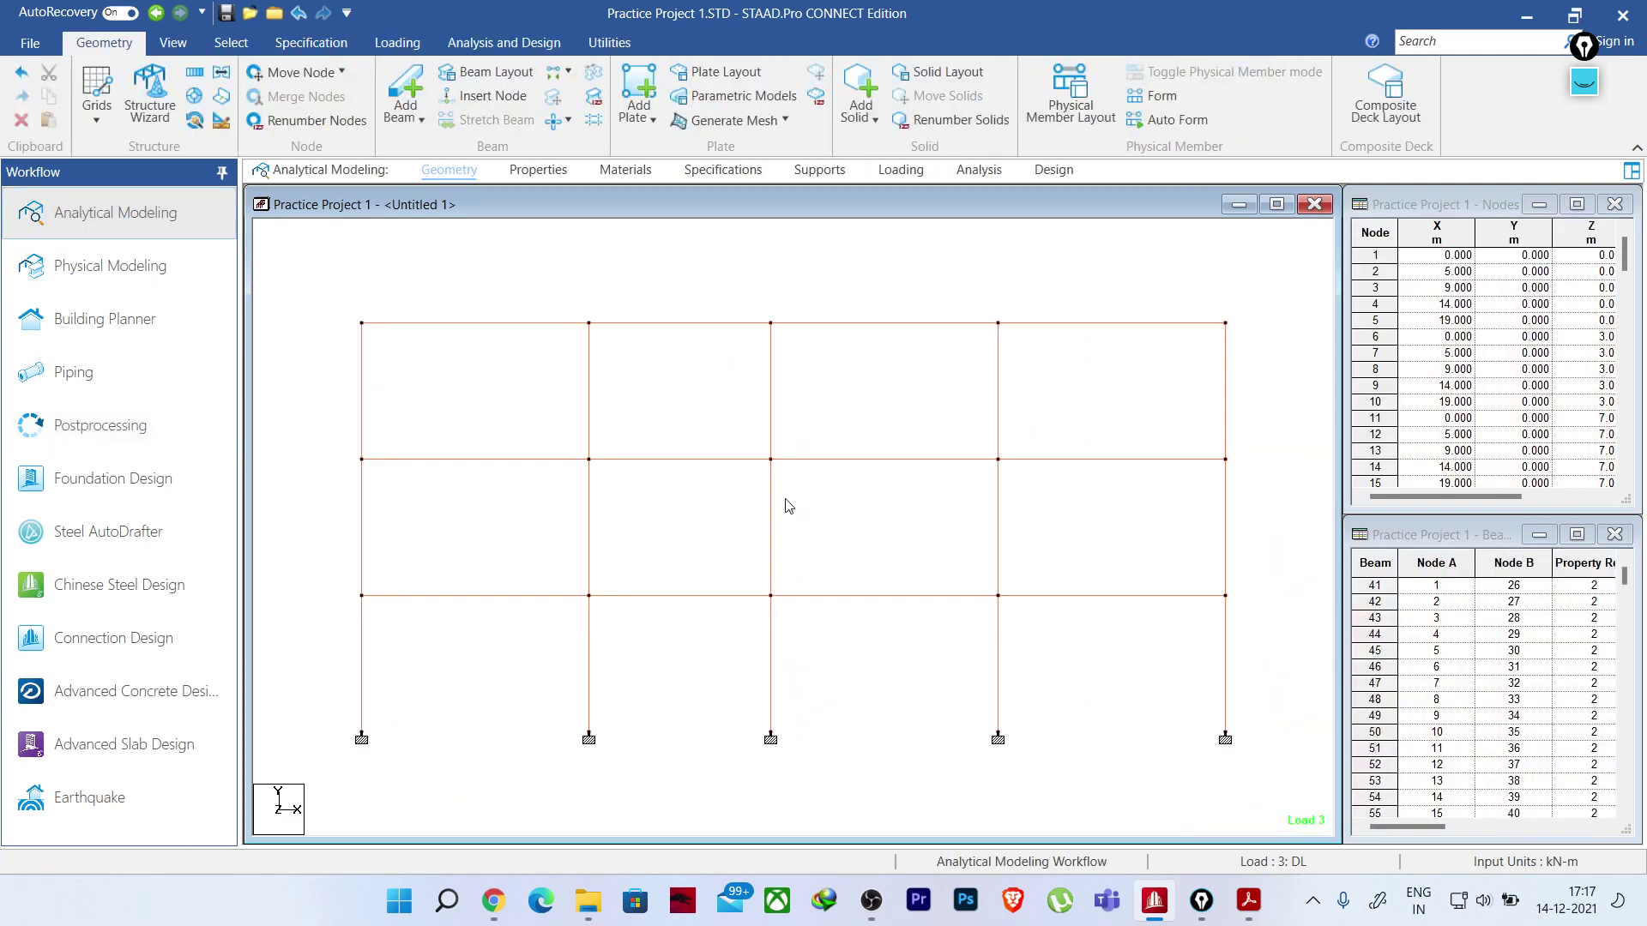
left_click(717, 169)
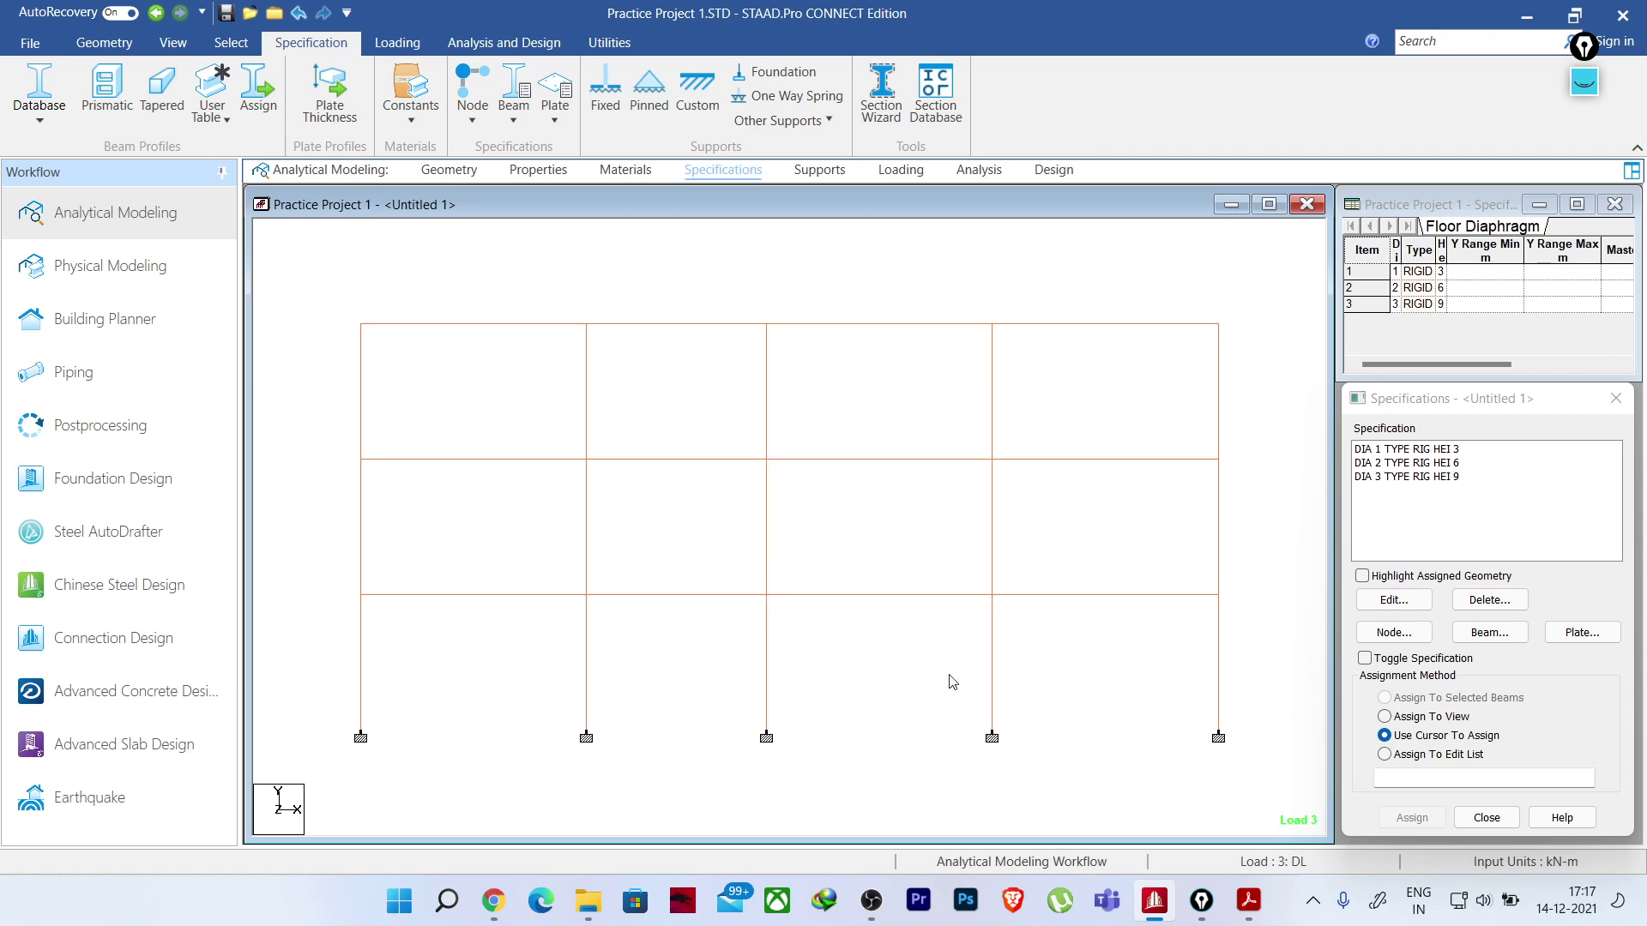
- Examine the start and end location choices for a beam offset specification, and close it without adding anything
left_click(1490, 634)
left_click_drag(1243, 381, 842, 304)
left_click(820, 351)
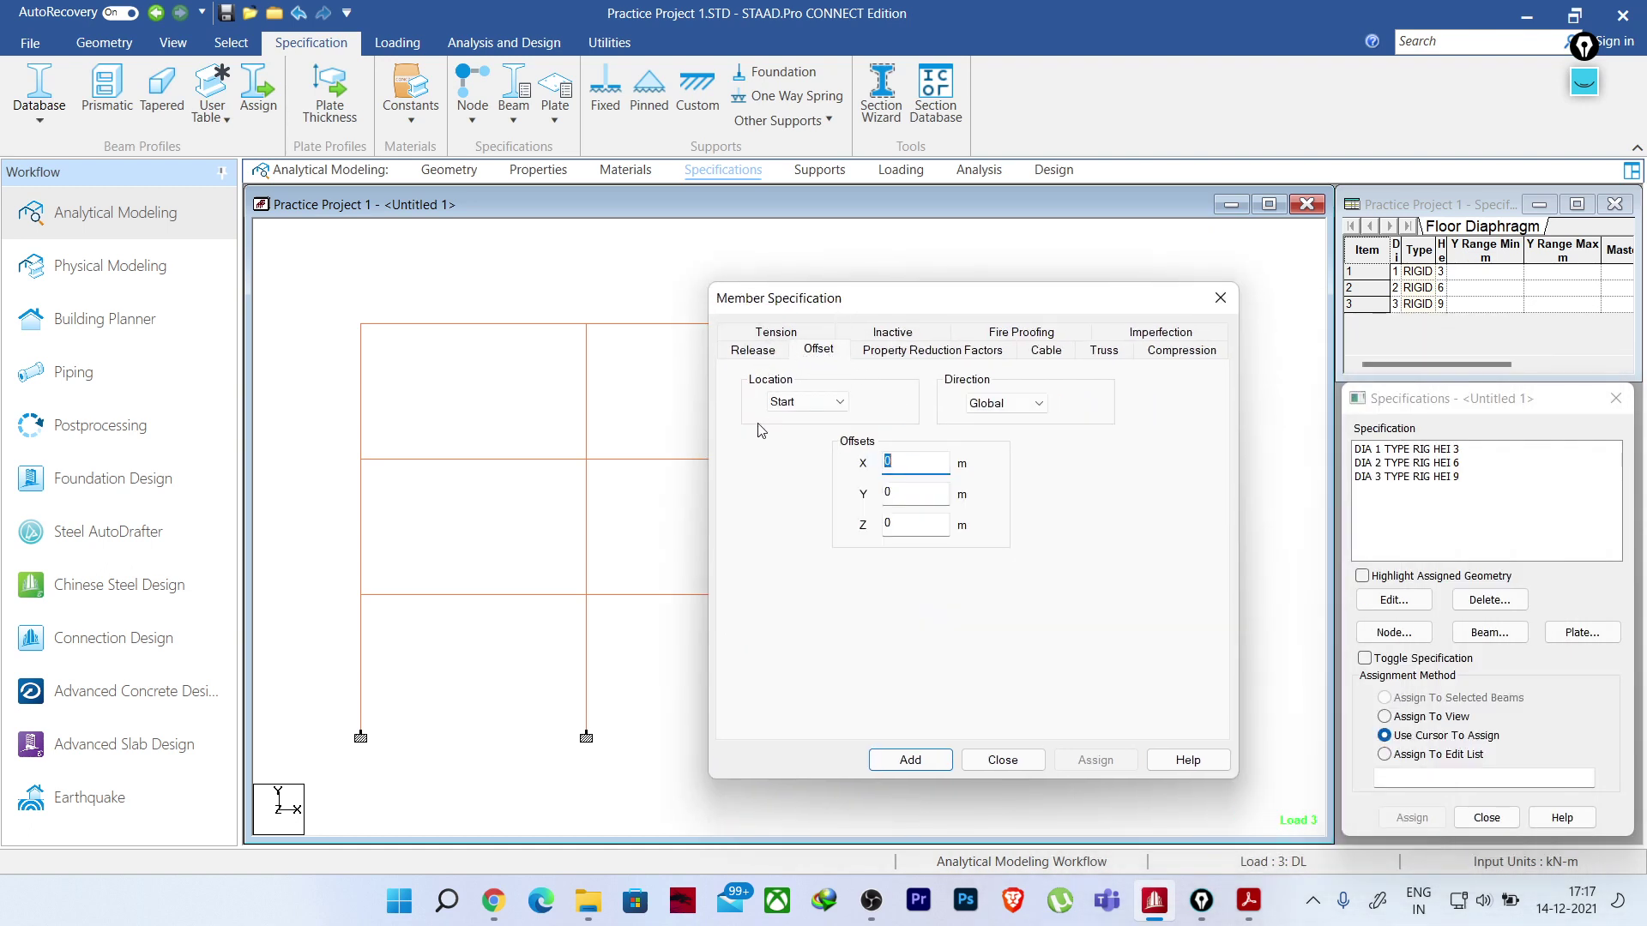
left_click(841, 403)
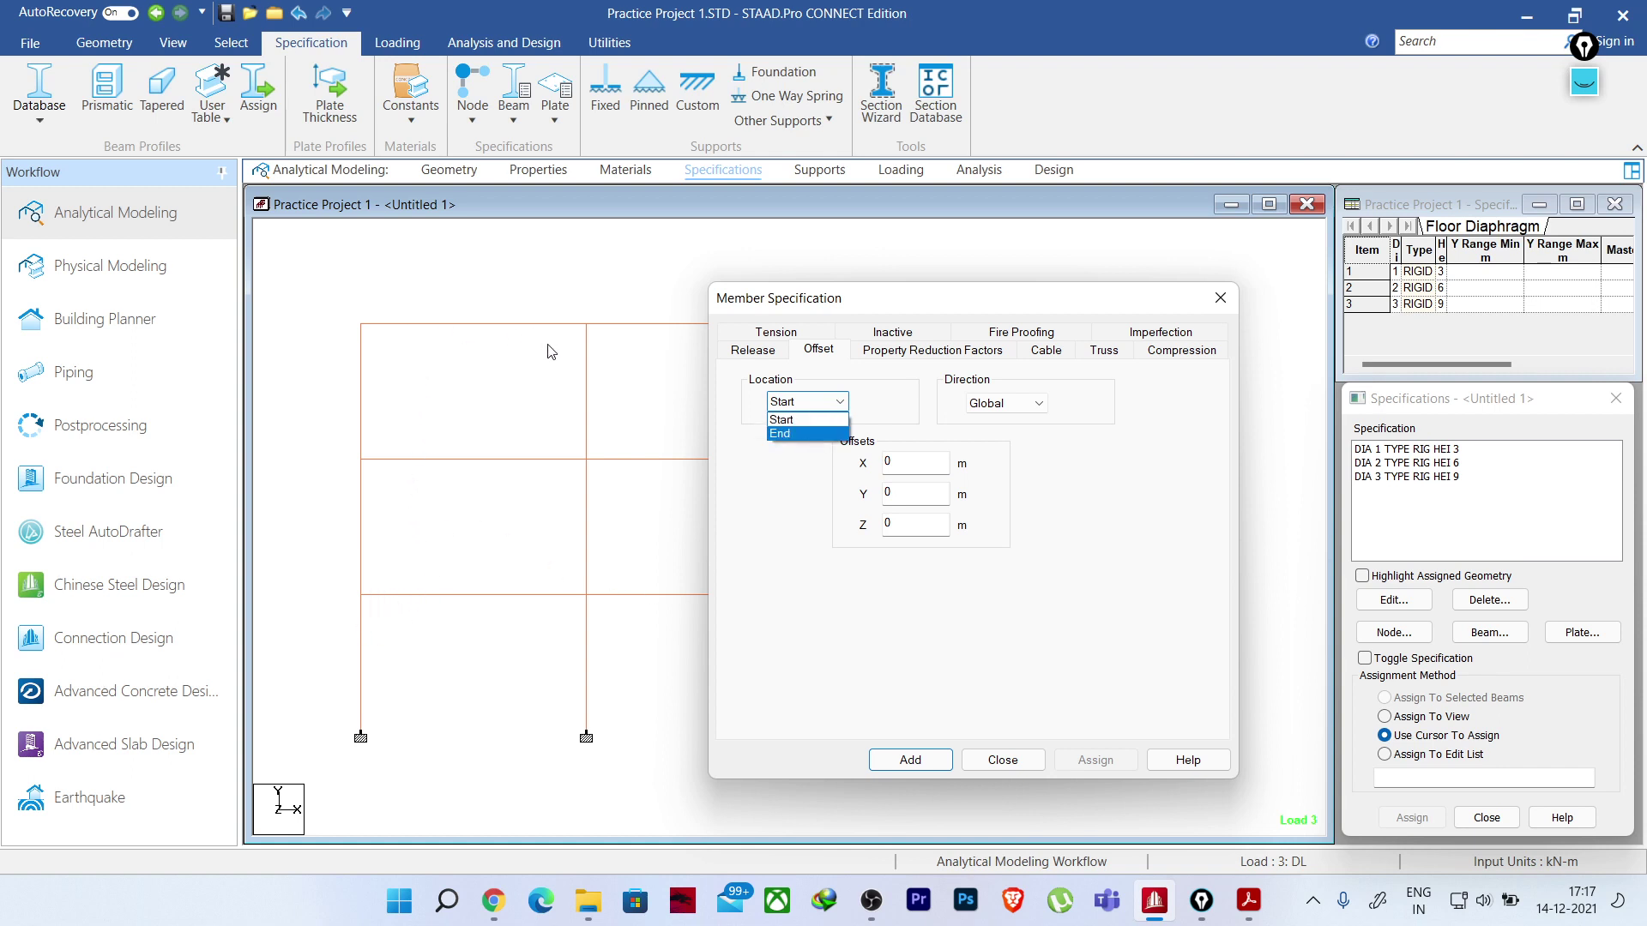
left_click(1220, 304)
left_click(1221, 299)
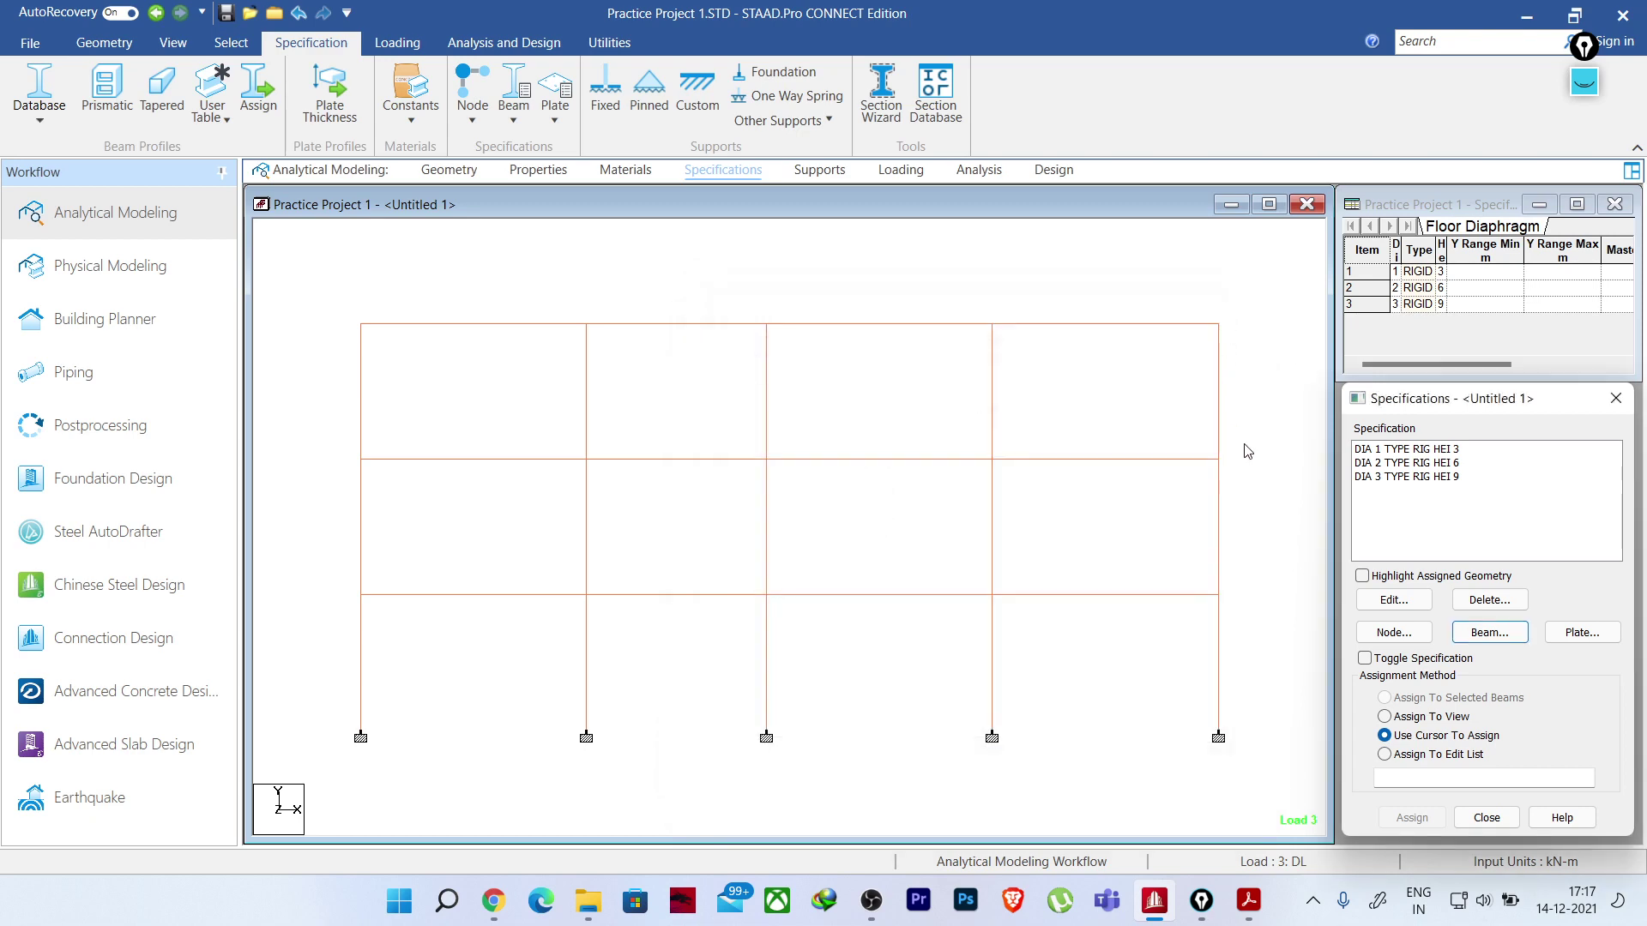
- Display the Beam Ends labels in their start and end colours to examine member directions, and hide them again
right_click(1126, 521)
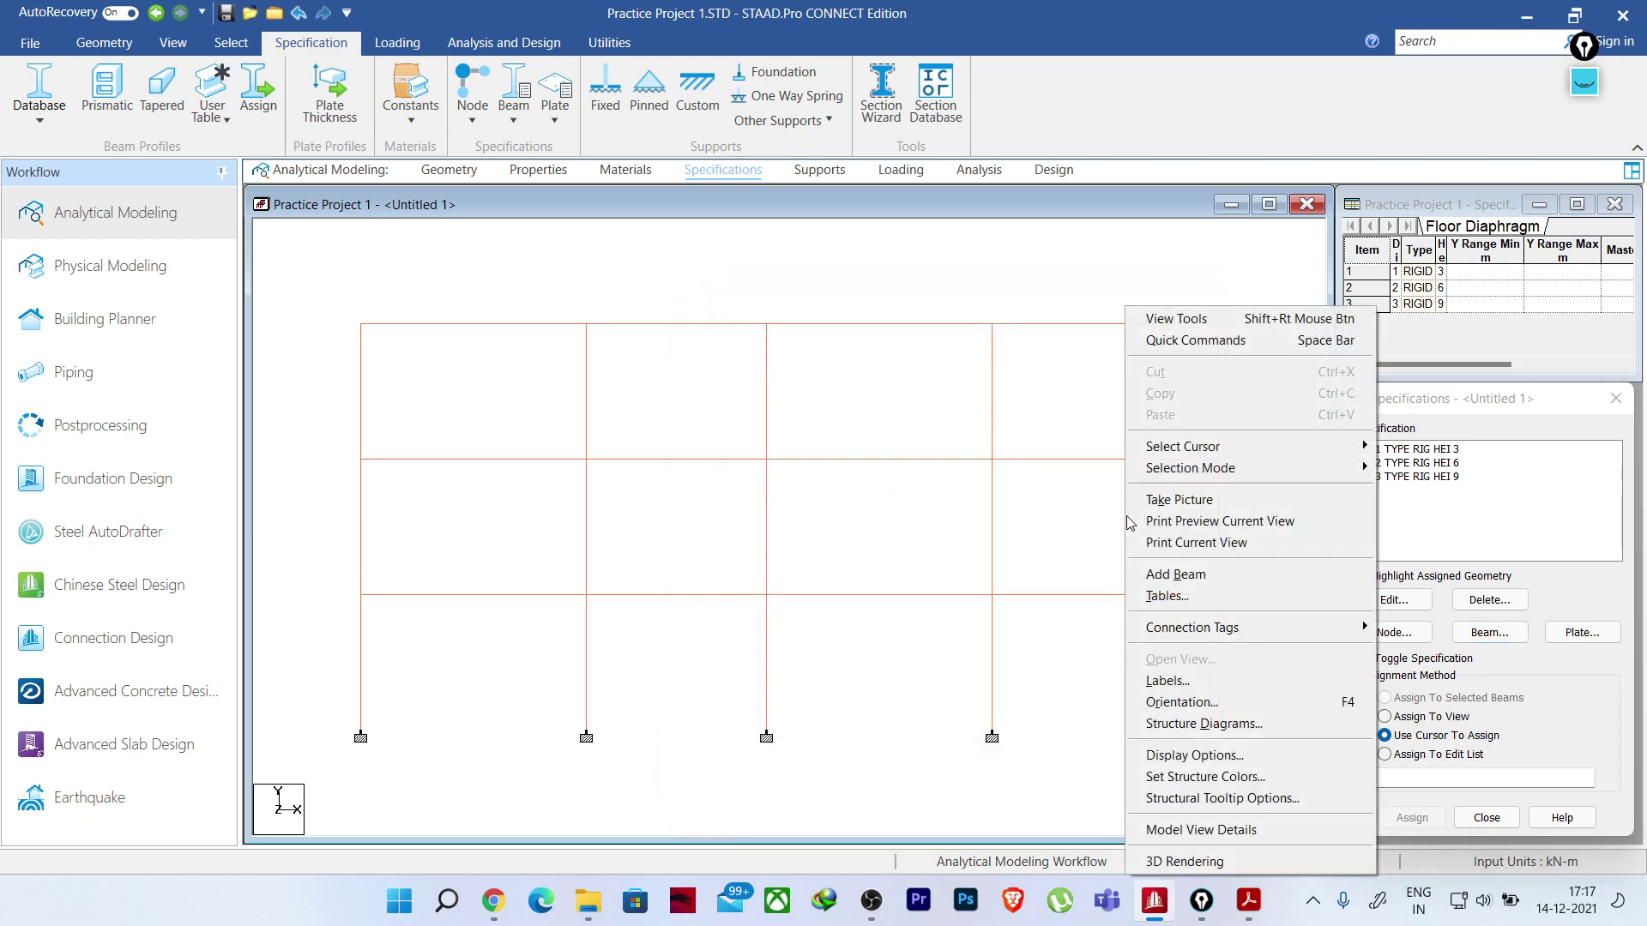
left_click(1188, 682)
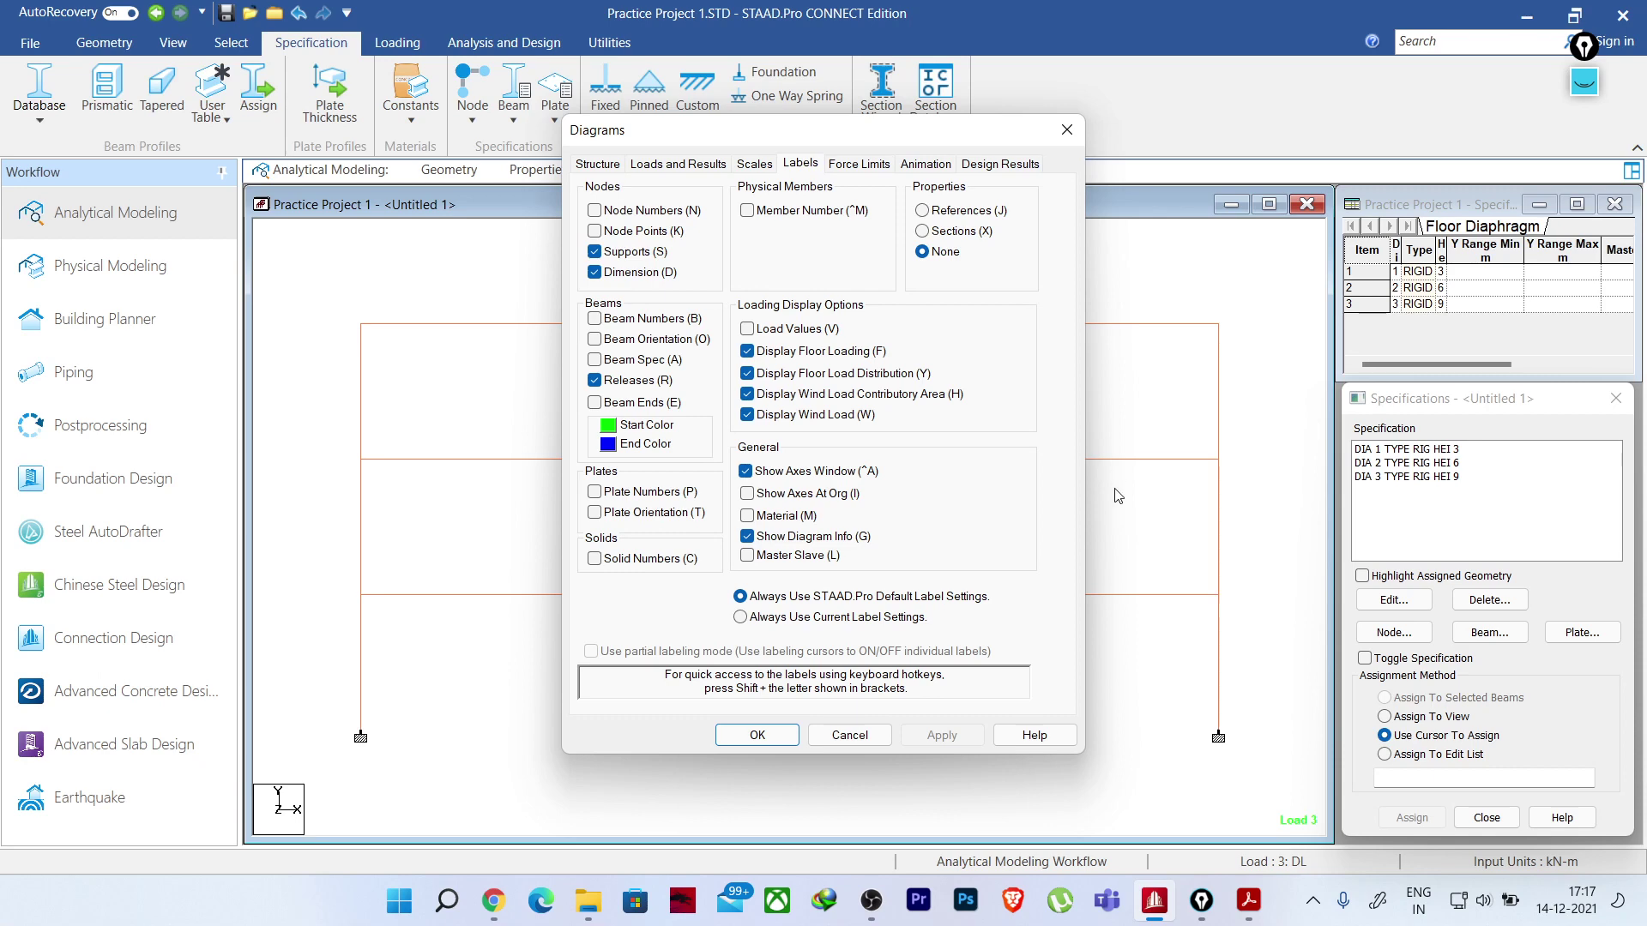
left_click(1066, 130)
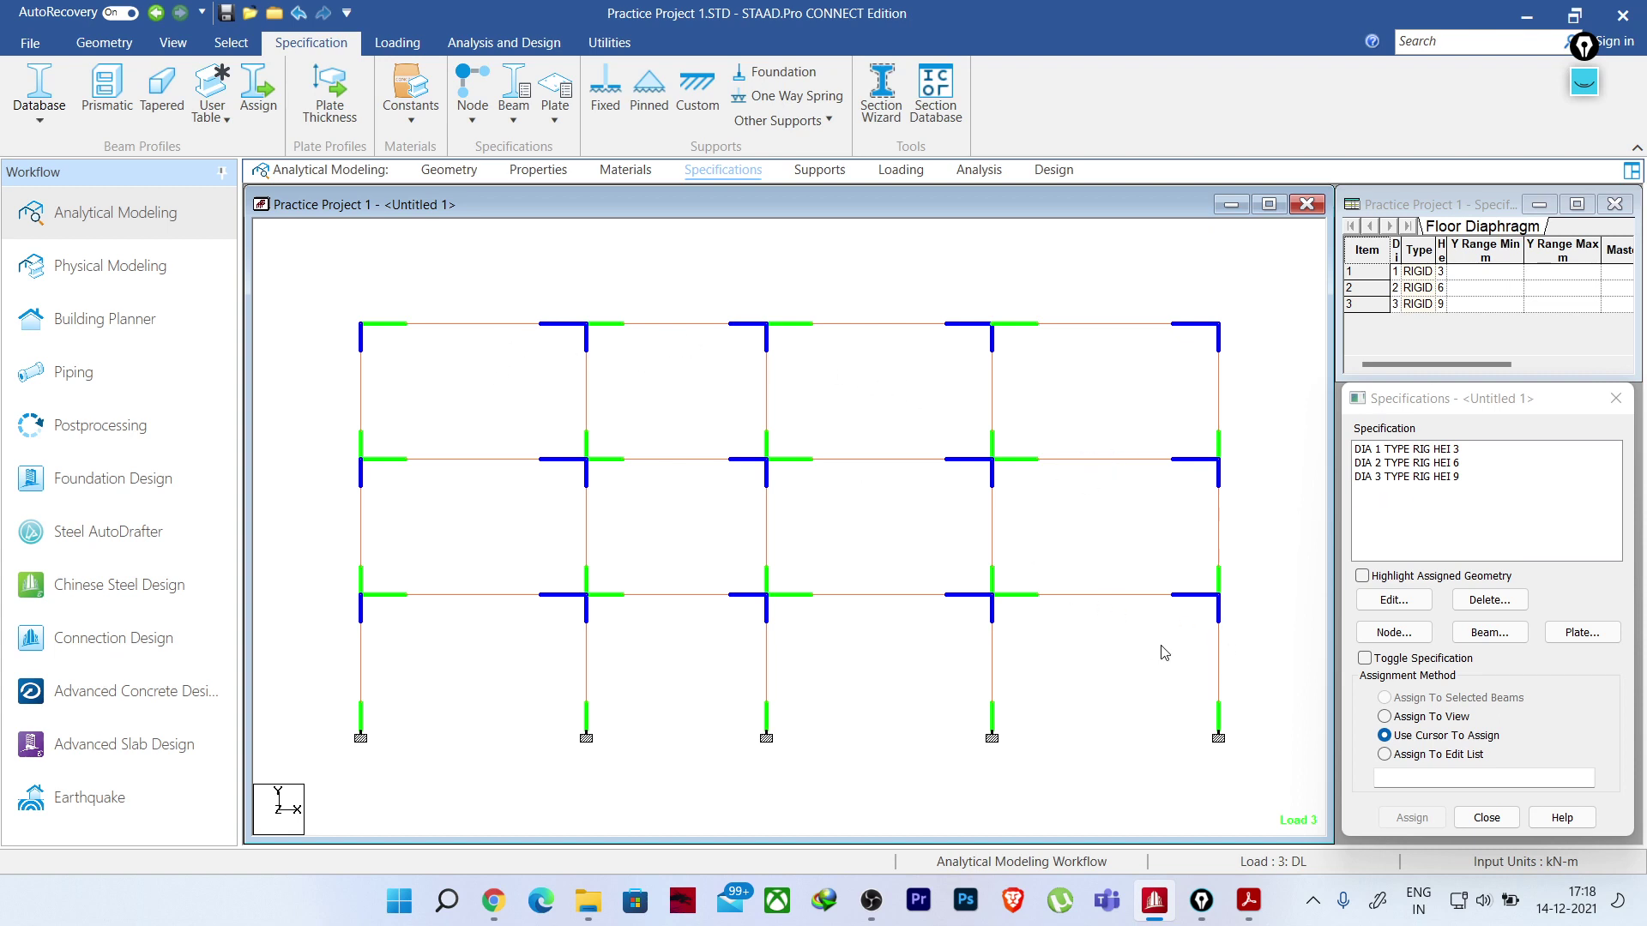
scroll(1162, 654, "up", 5)
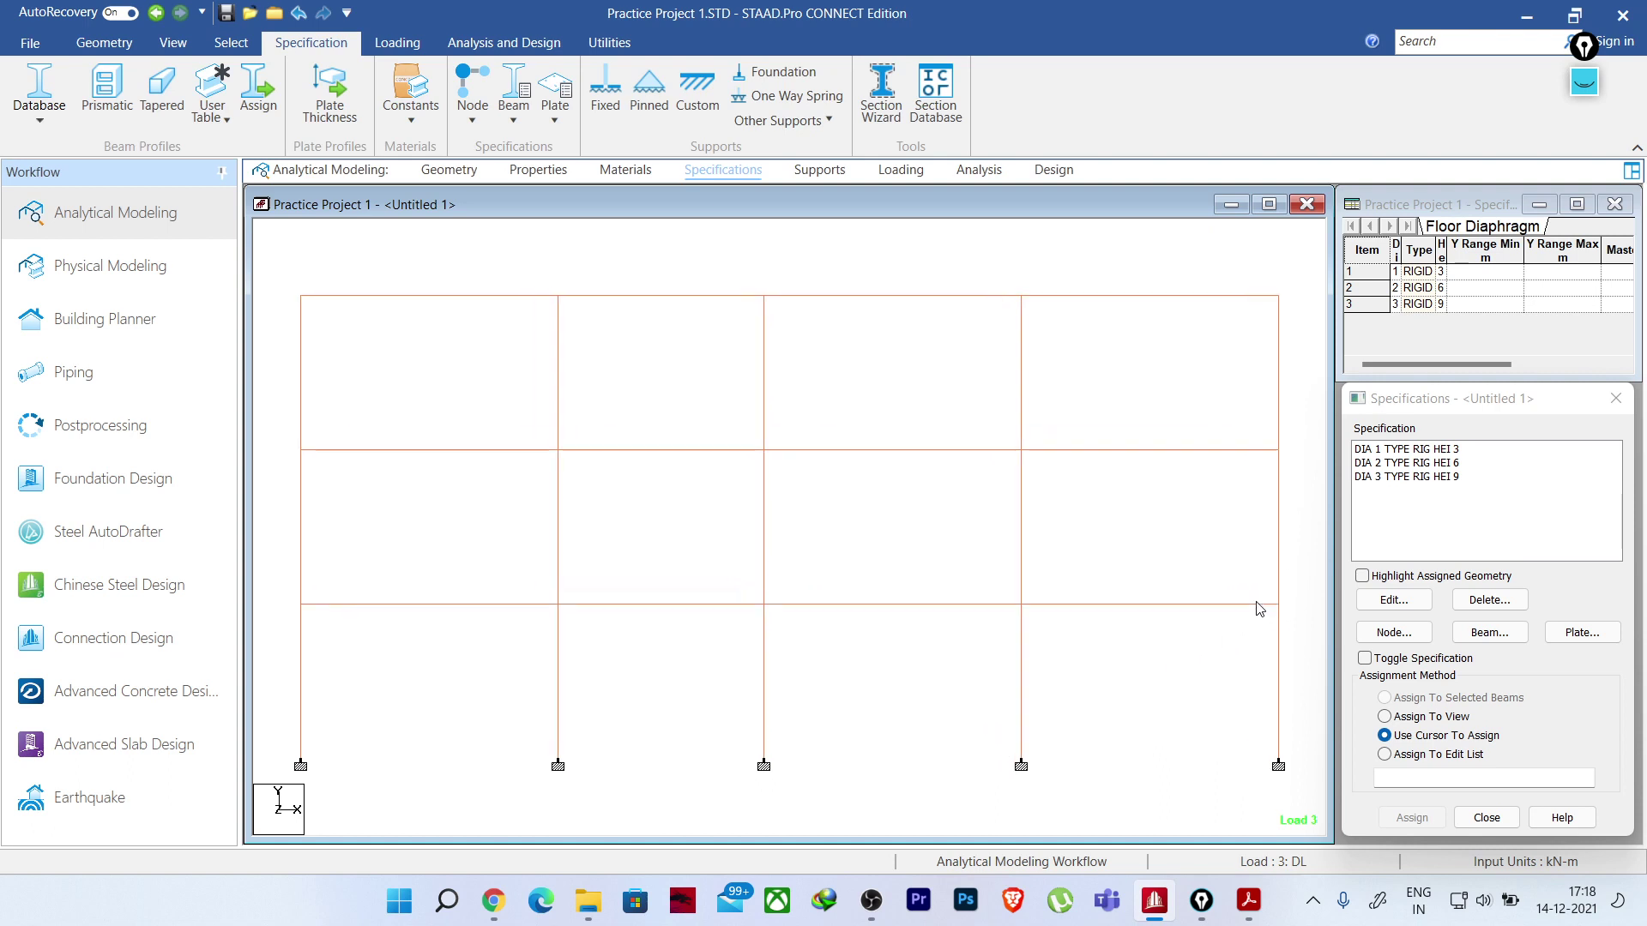
middle_click_drag(1124, 588, 1011, 605)
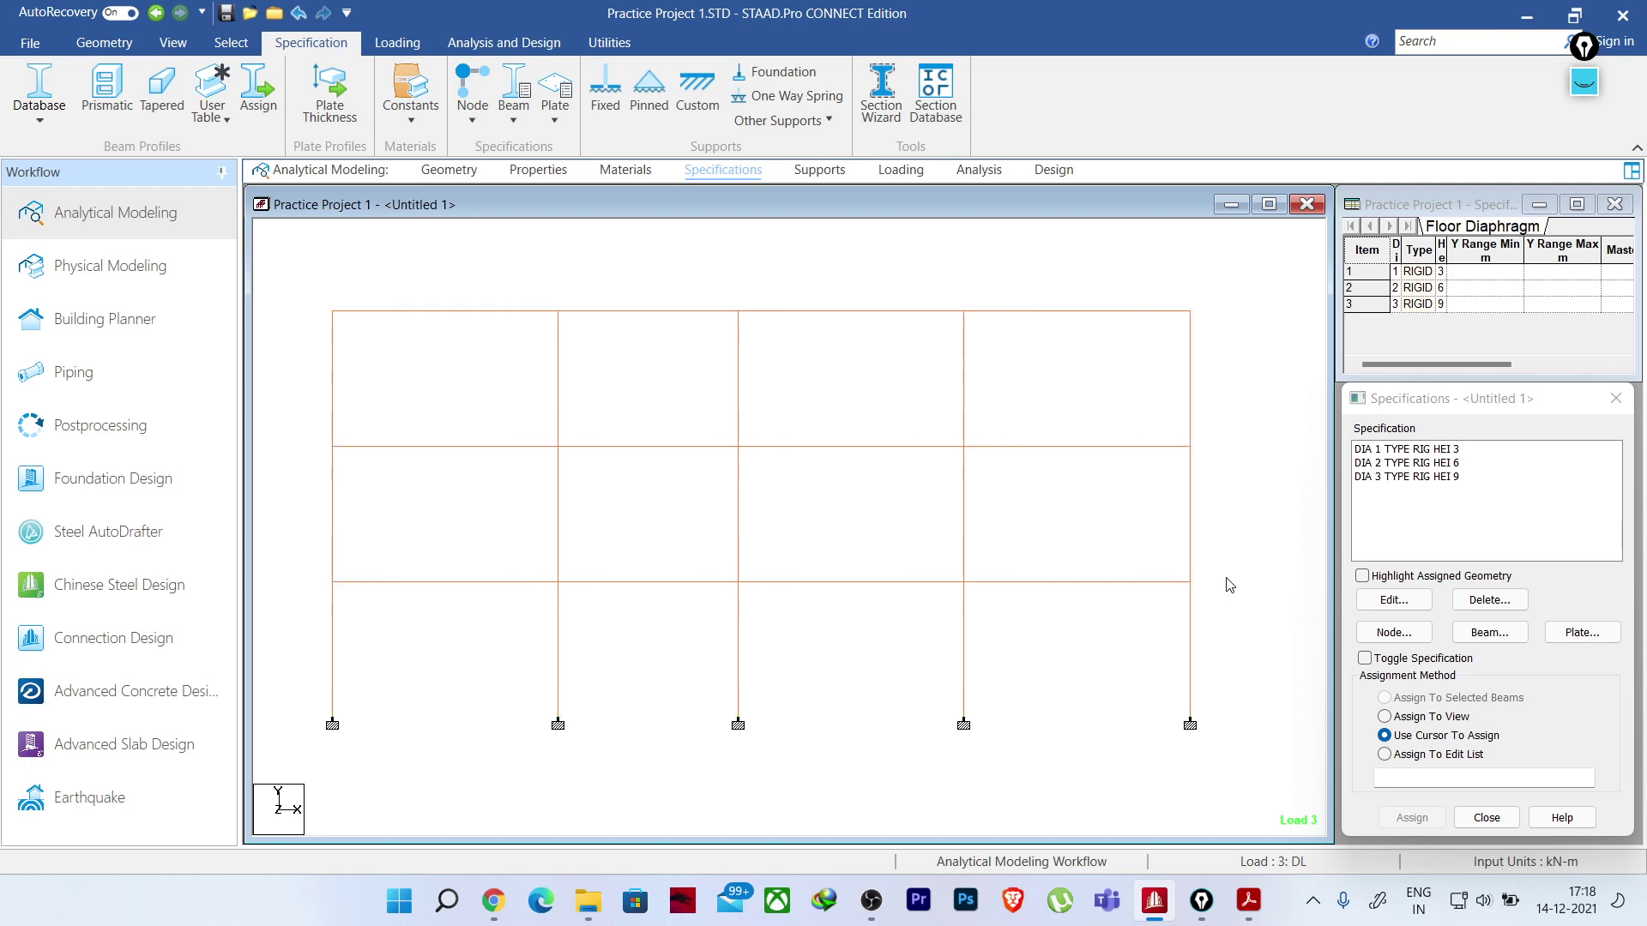
left_click(1486, 635)
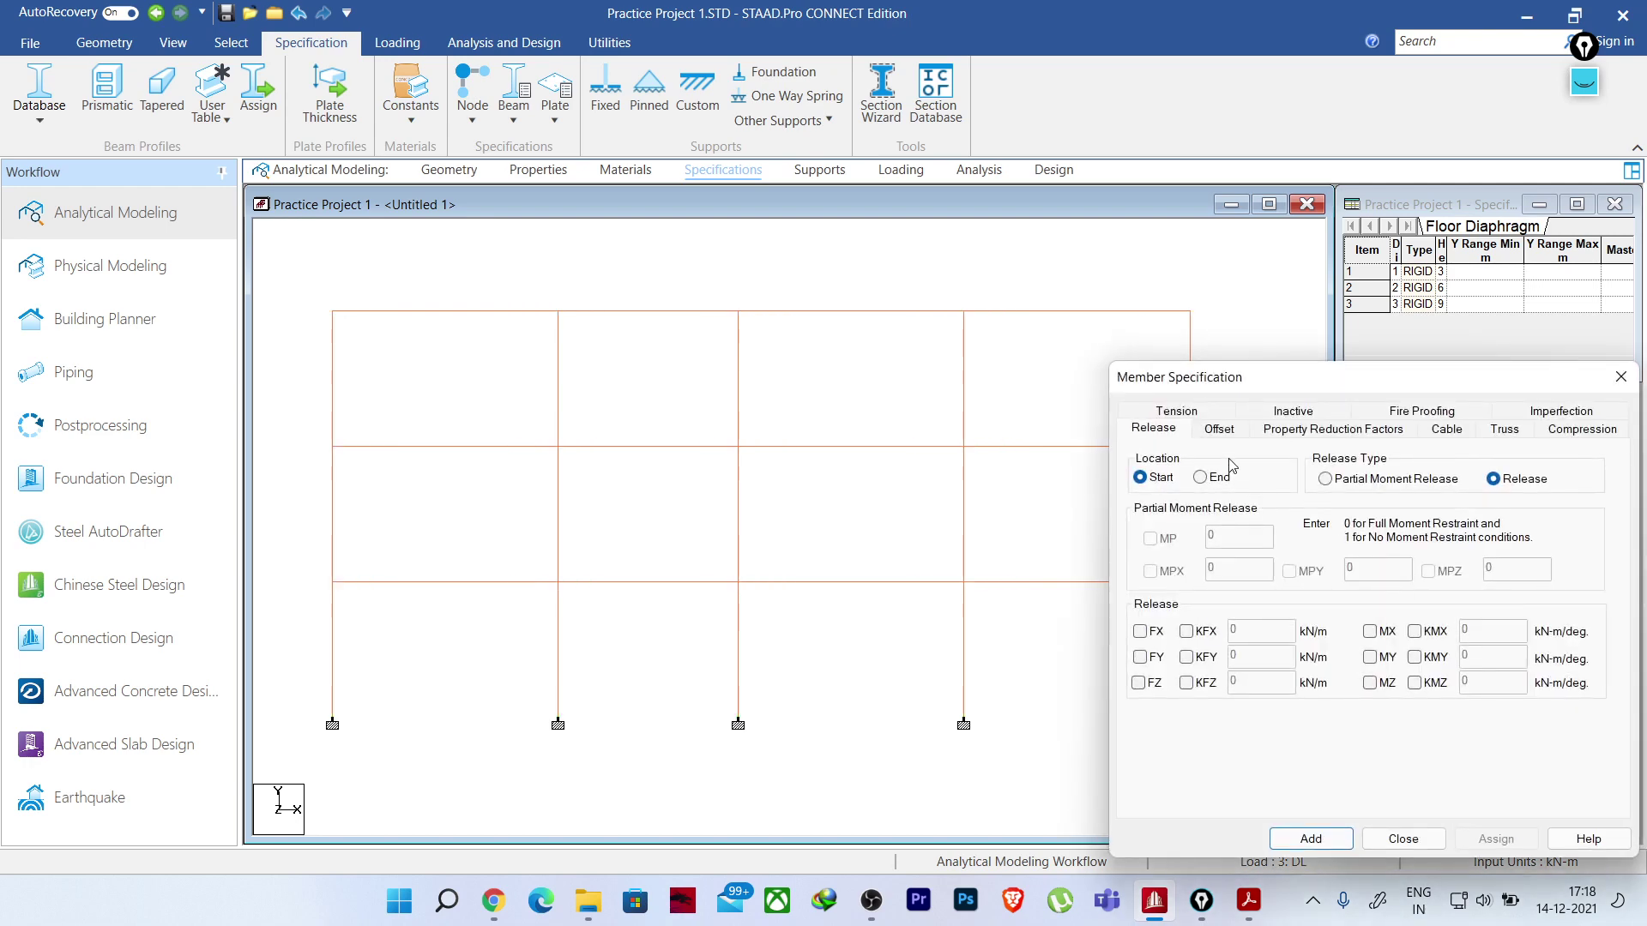
left_click(1219, 430)
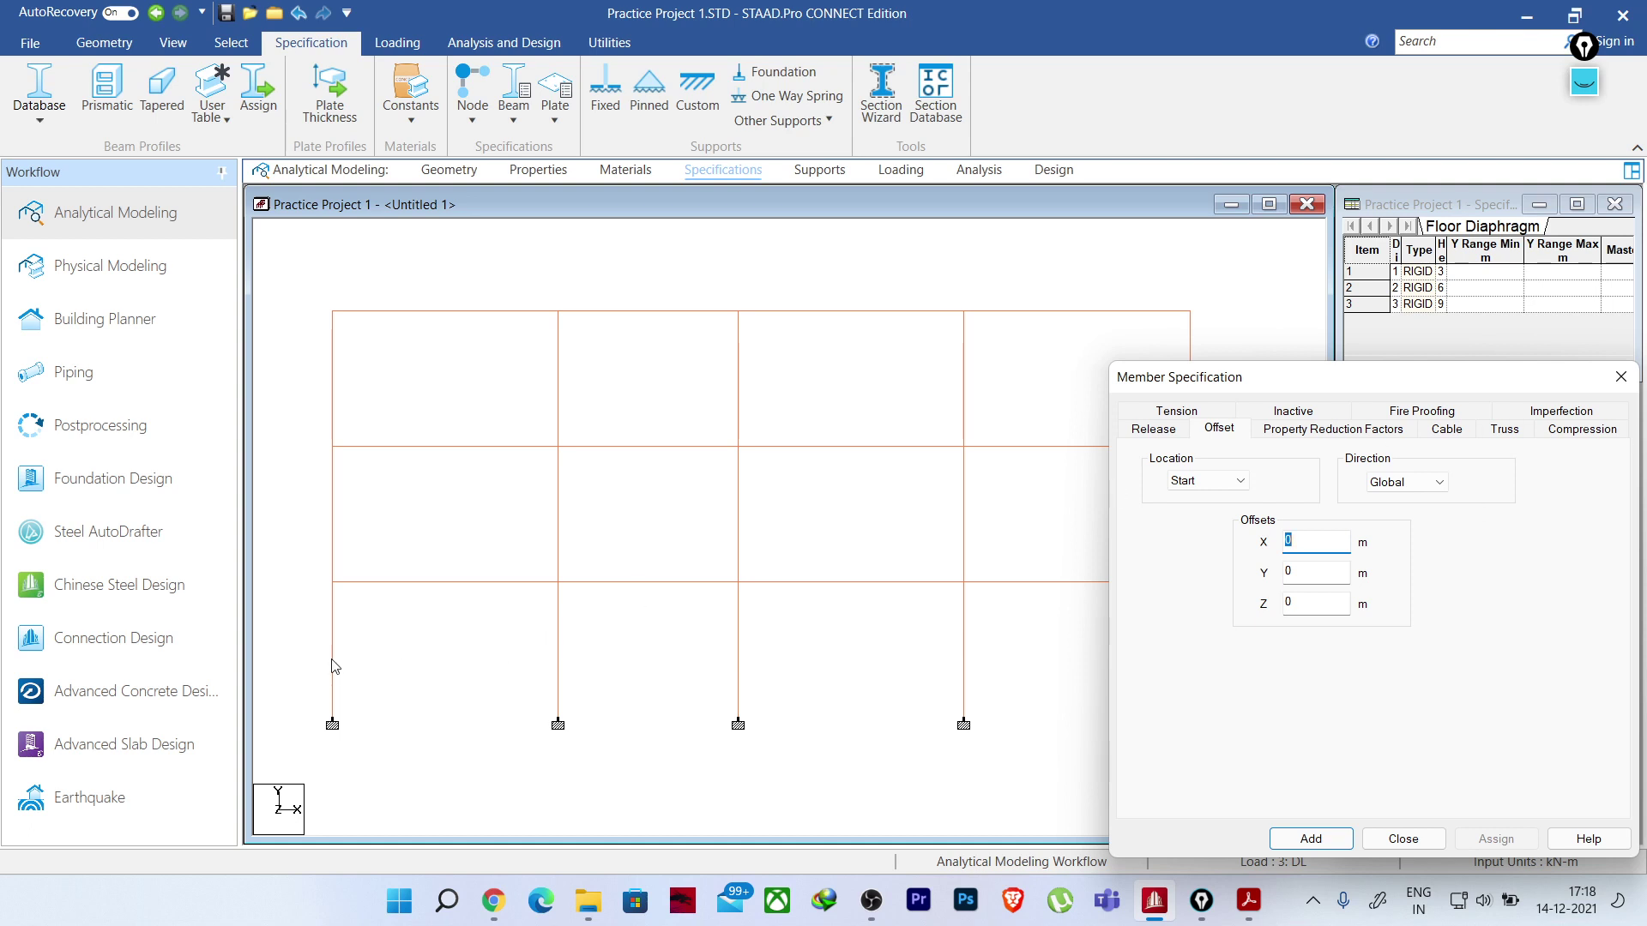
key("Escape")
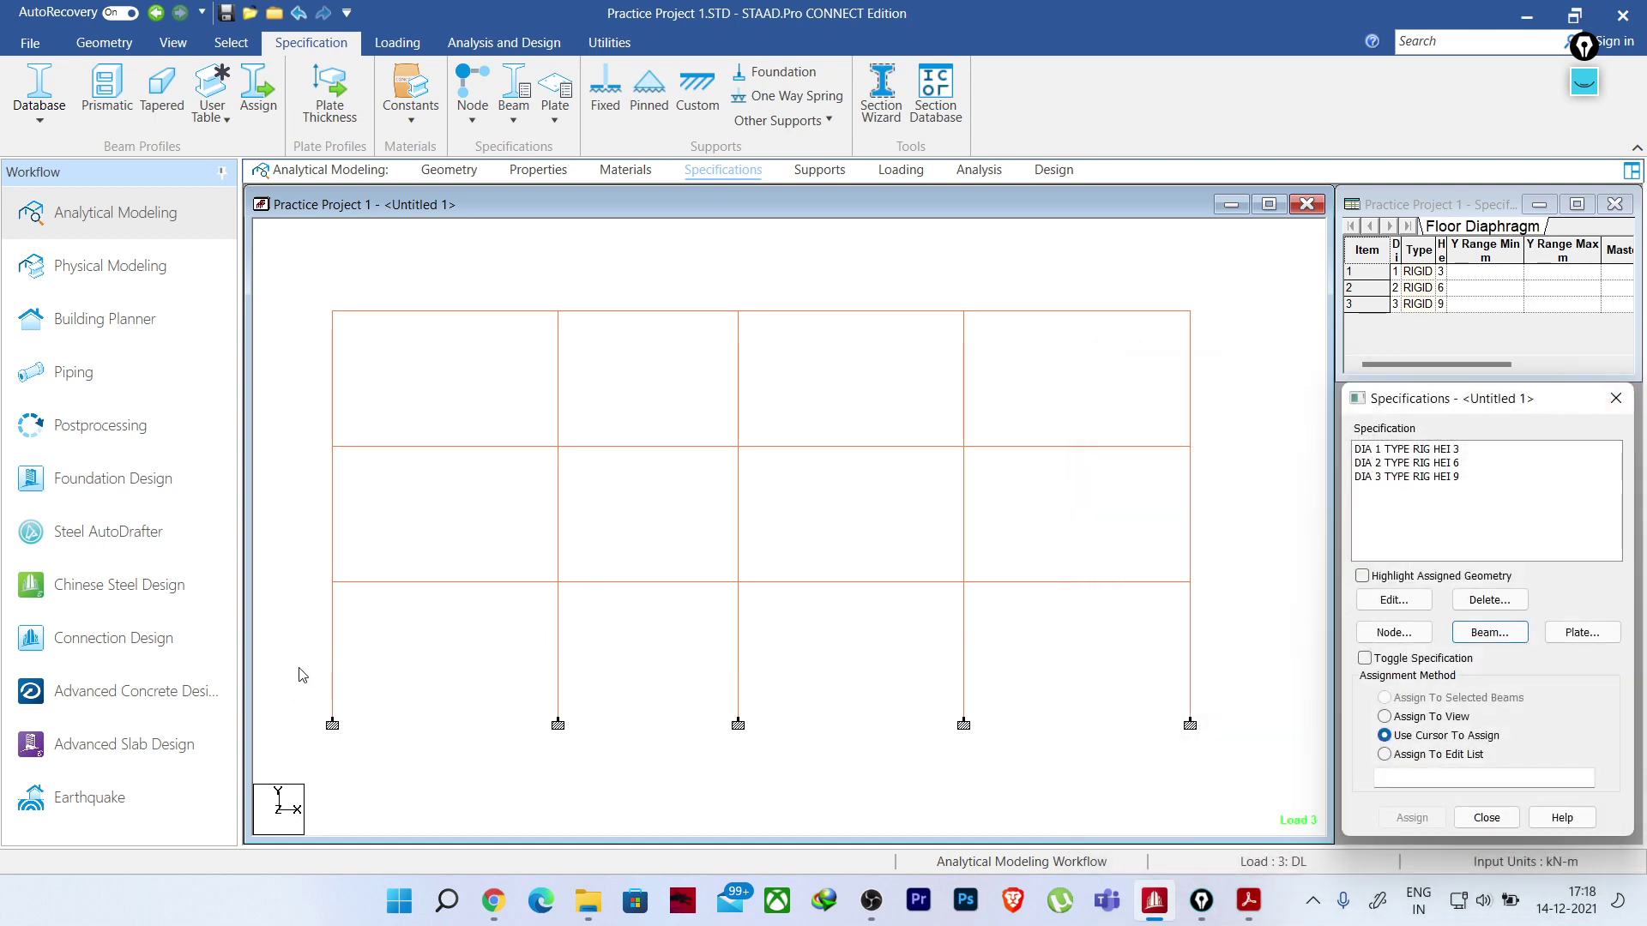
- Examine the section size of the leftmost ground-storey column in its member details
double_click(333, 665)
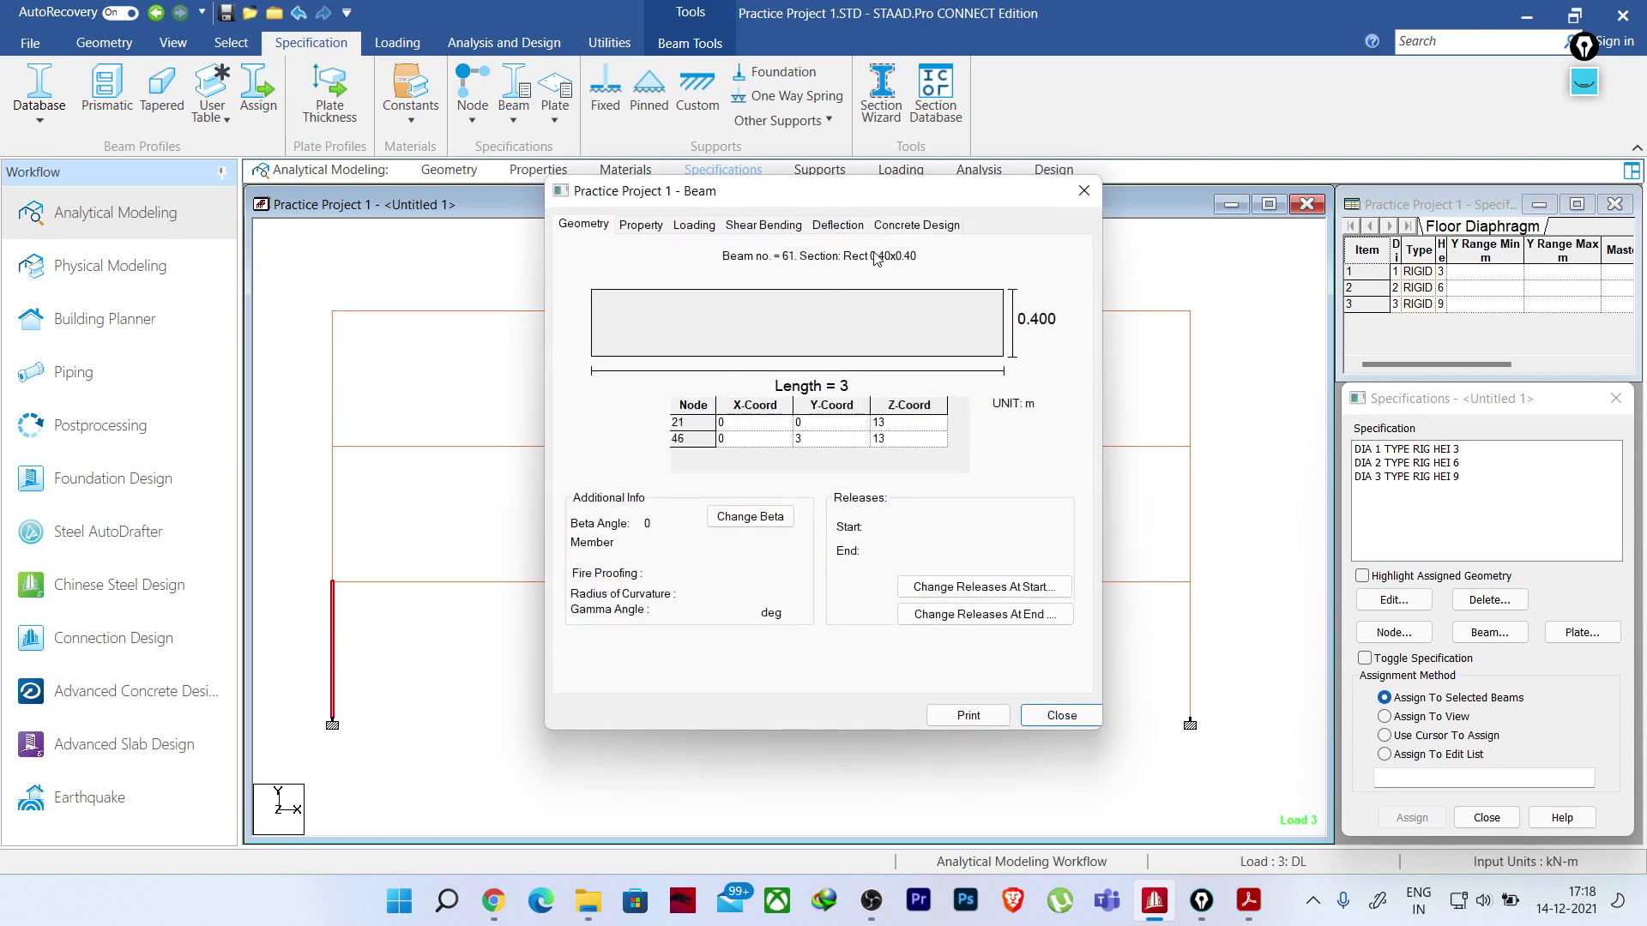
left_click(1083, 190)
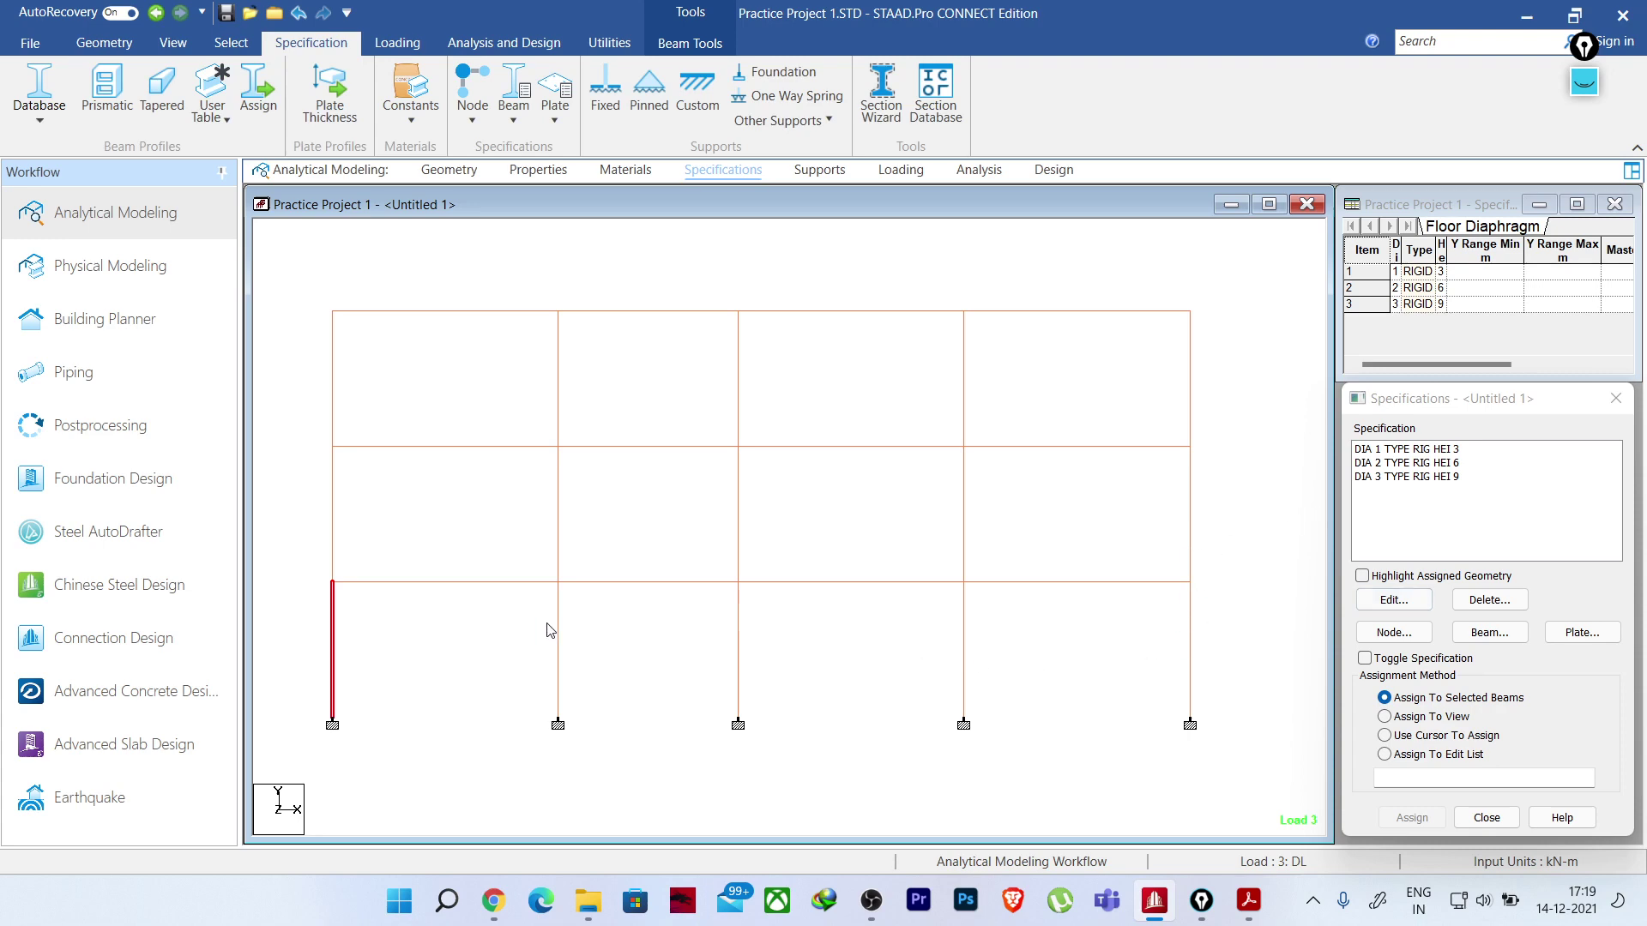
- Add a beam offset specification at the start location with a global X offset of 0.2 m
left_click(1496, 634)
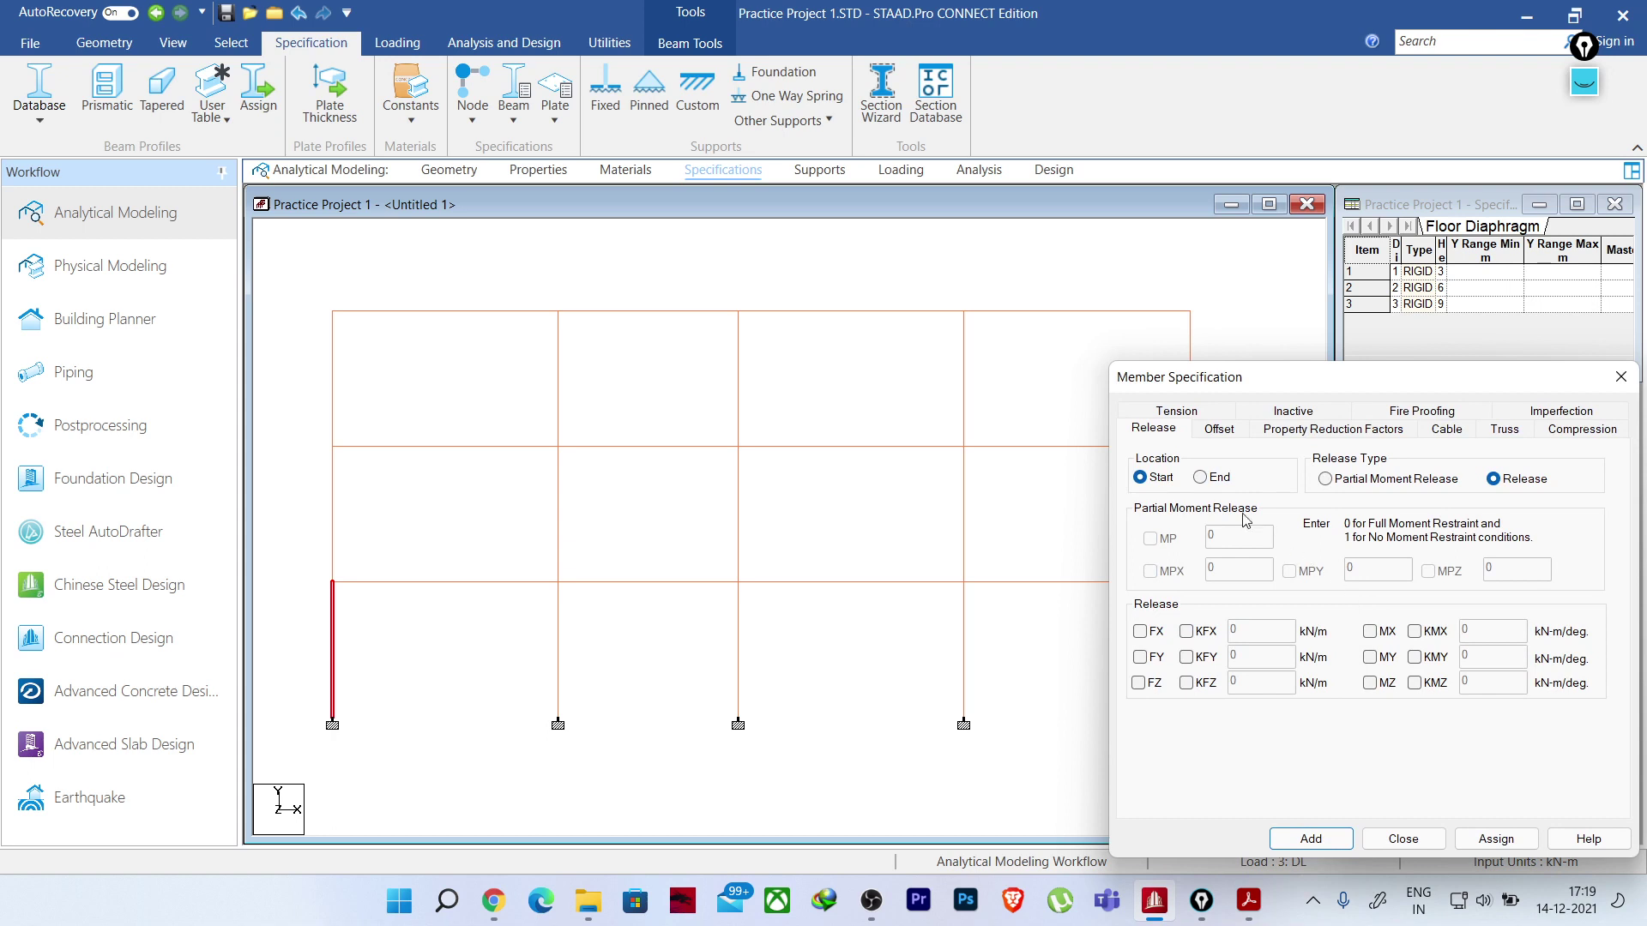
left_click(1220, 435)
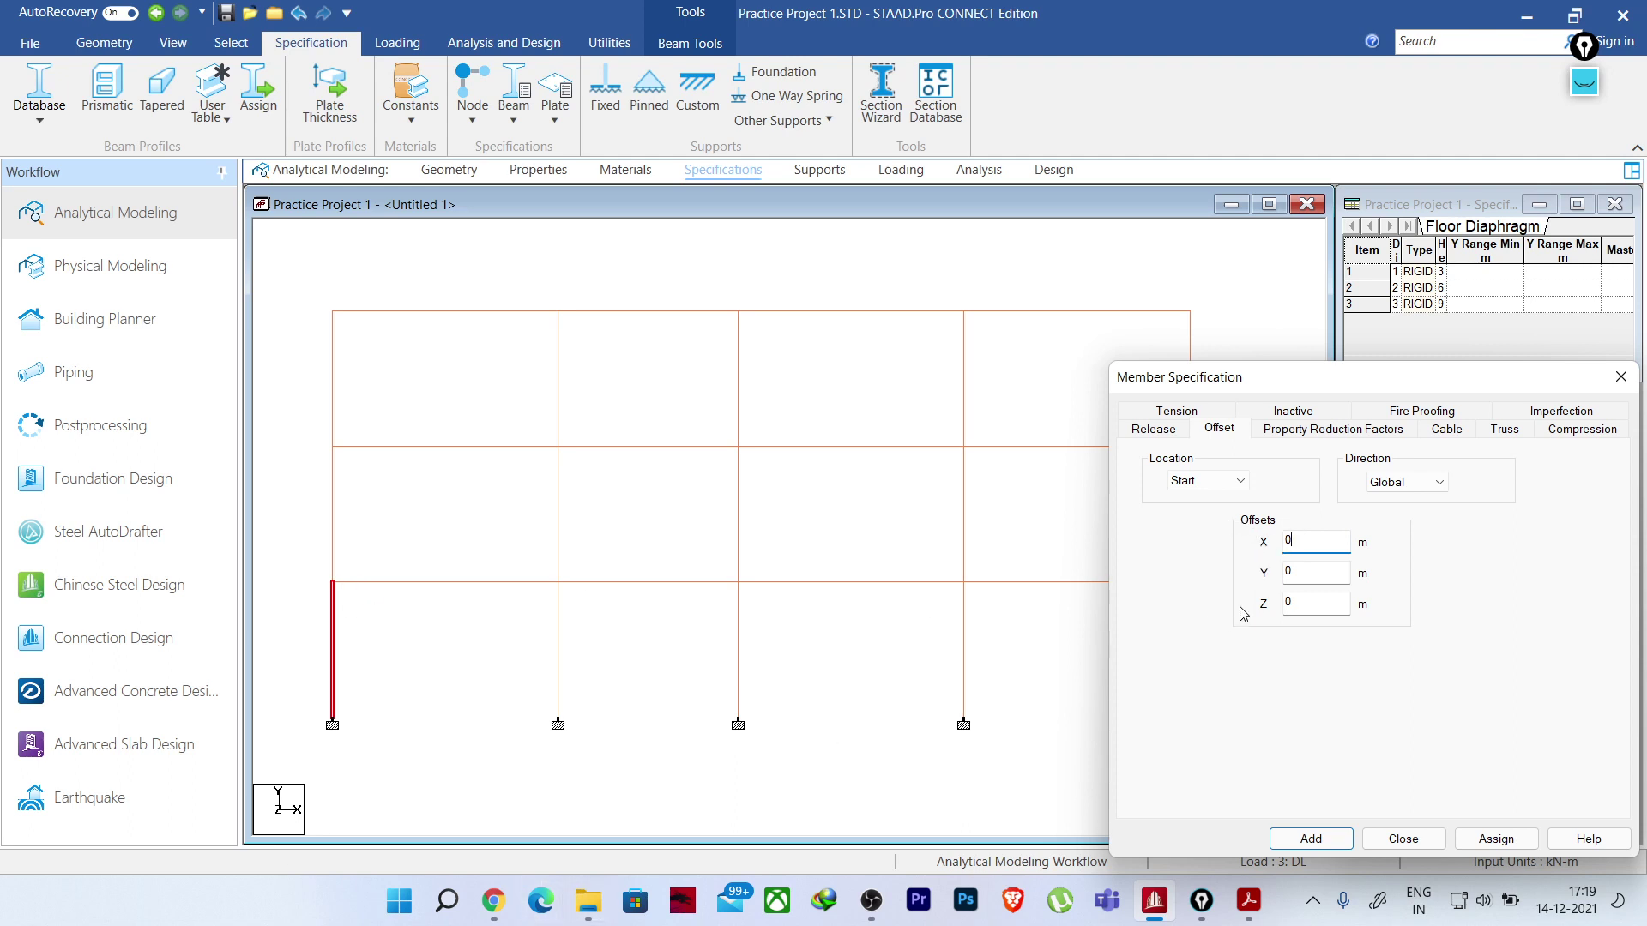
type(".")
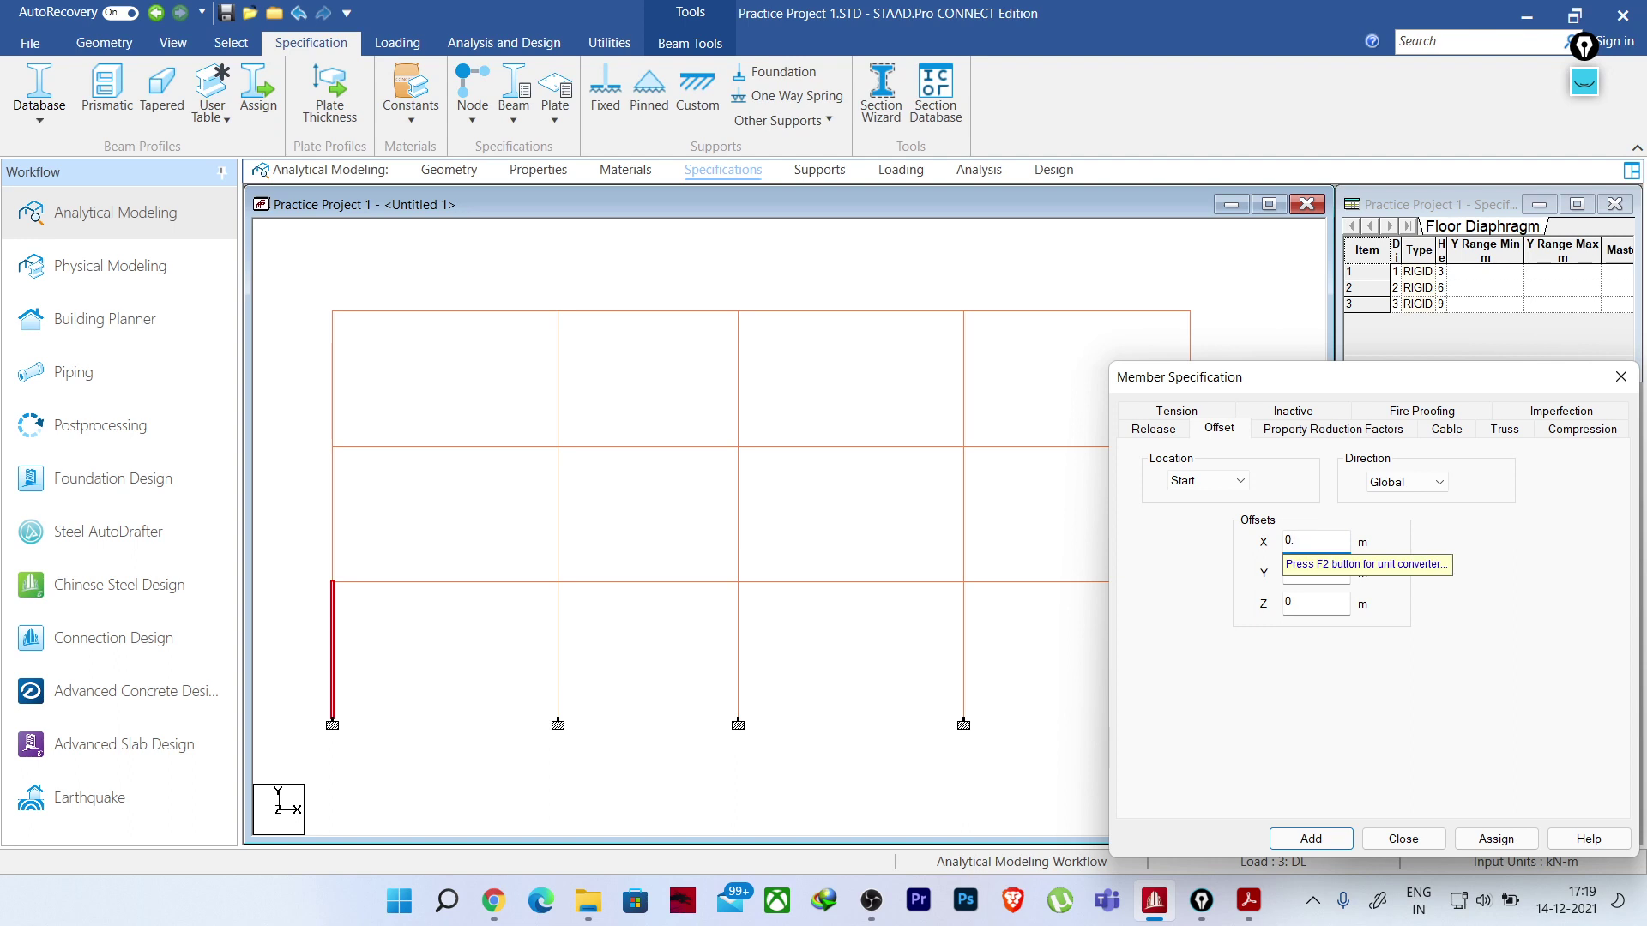
type("2")
left_click(1221, 489)
left_click(1220, 486)
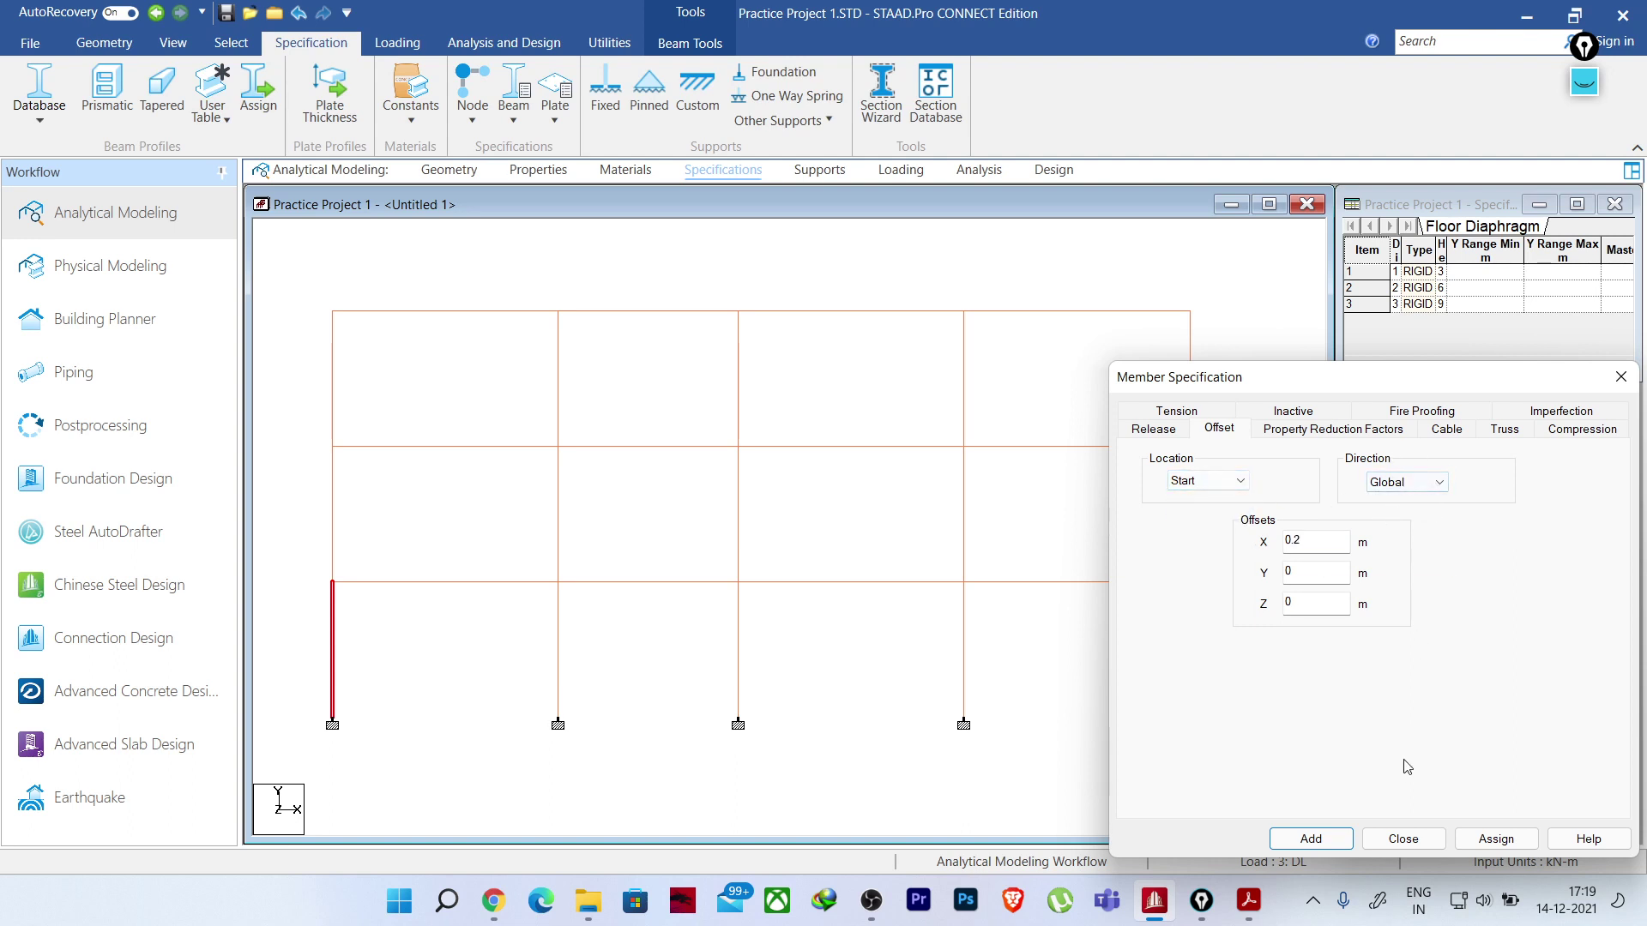
left_click(1307, 838)
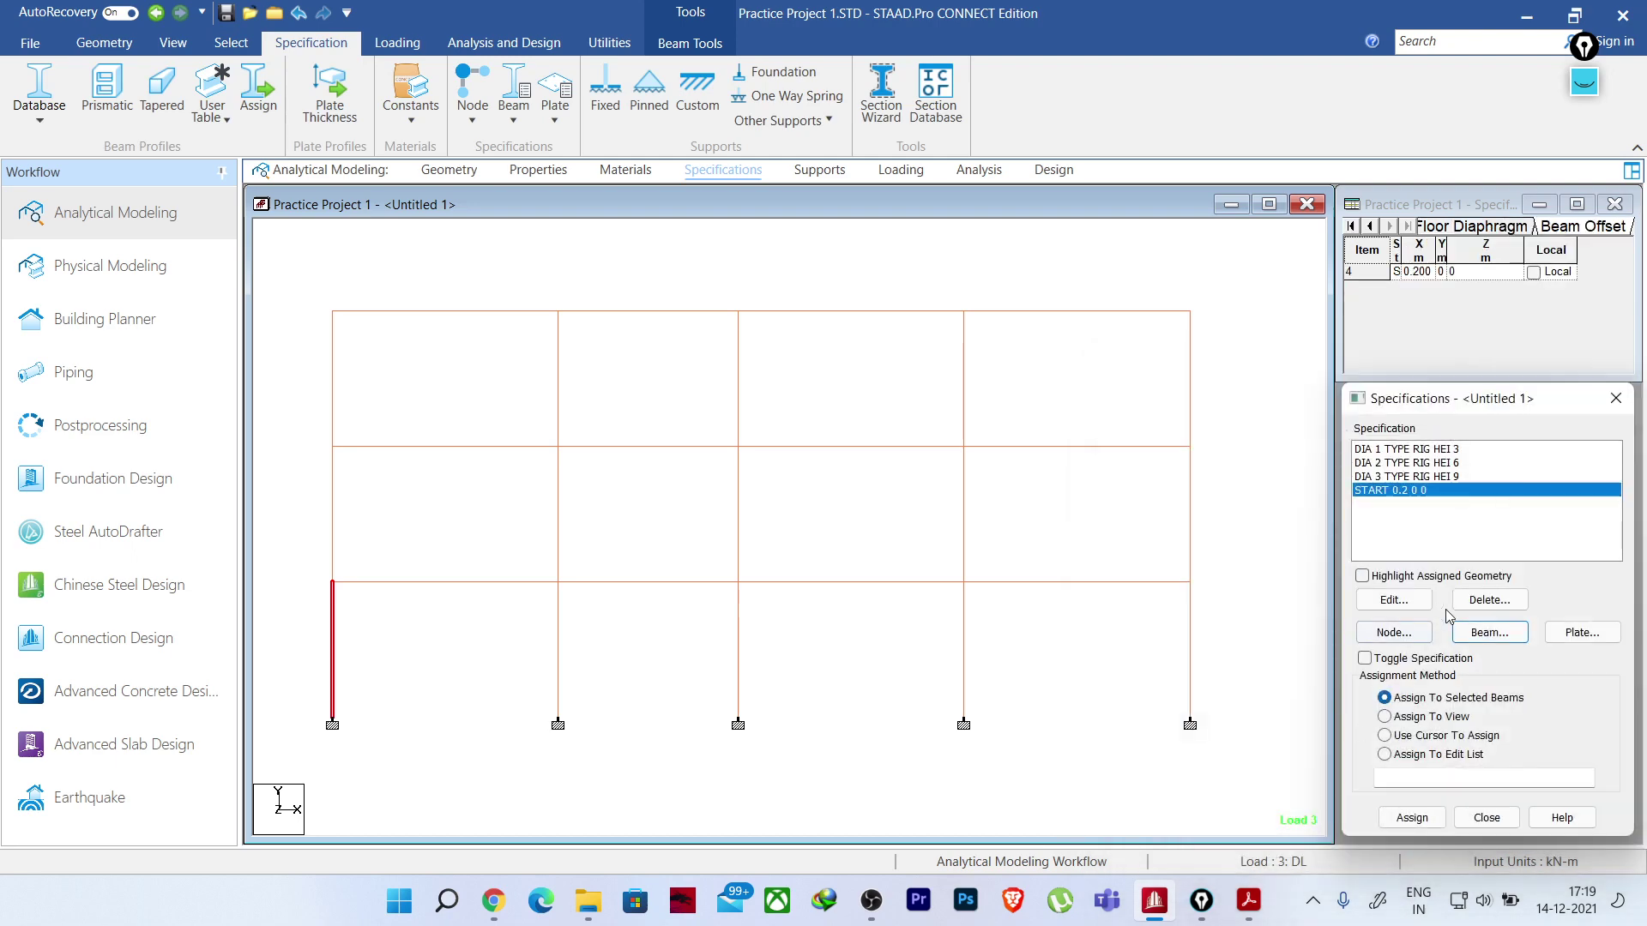
- Add a beam offset specification at the end location with a global X offset of -0.2 m
left_click(1490, 634)
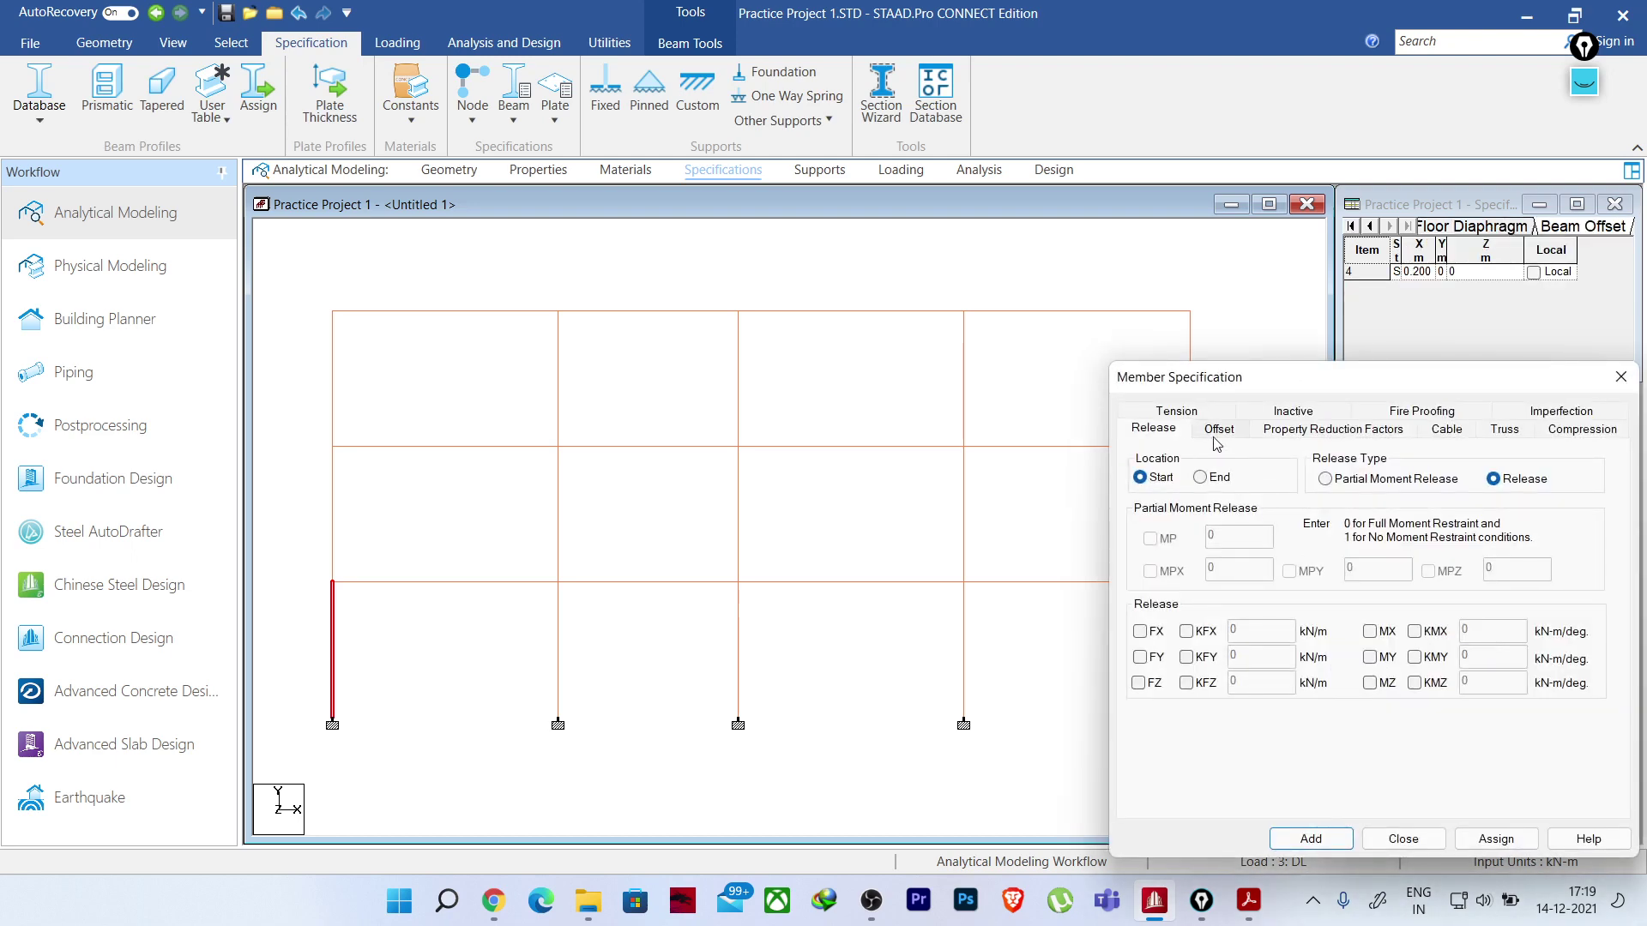
left_click(1218, 431)
left_click(1199, 480)
left_click(1196, 507)
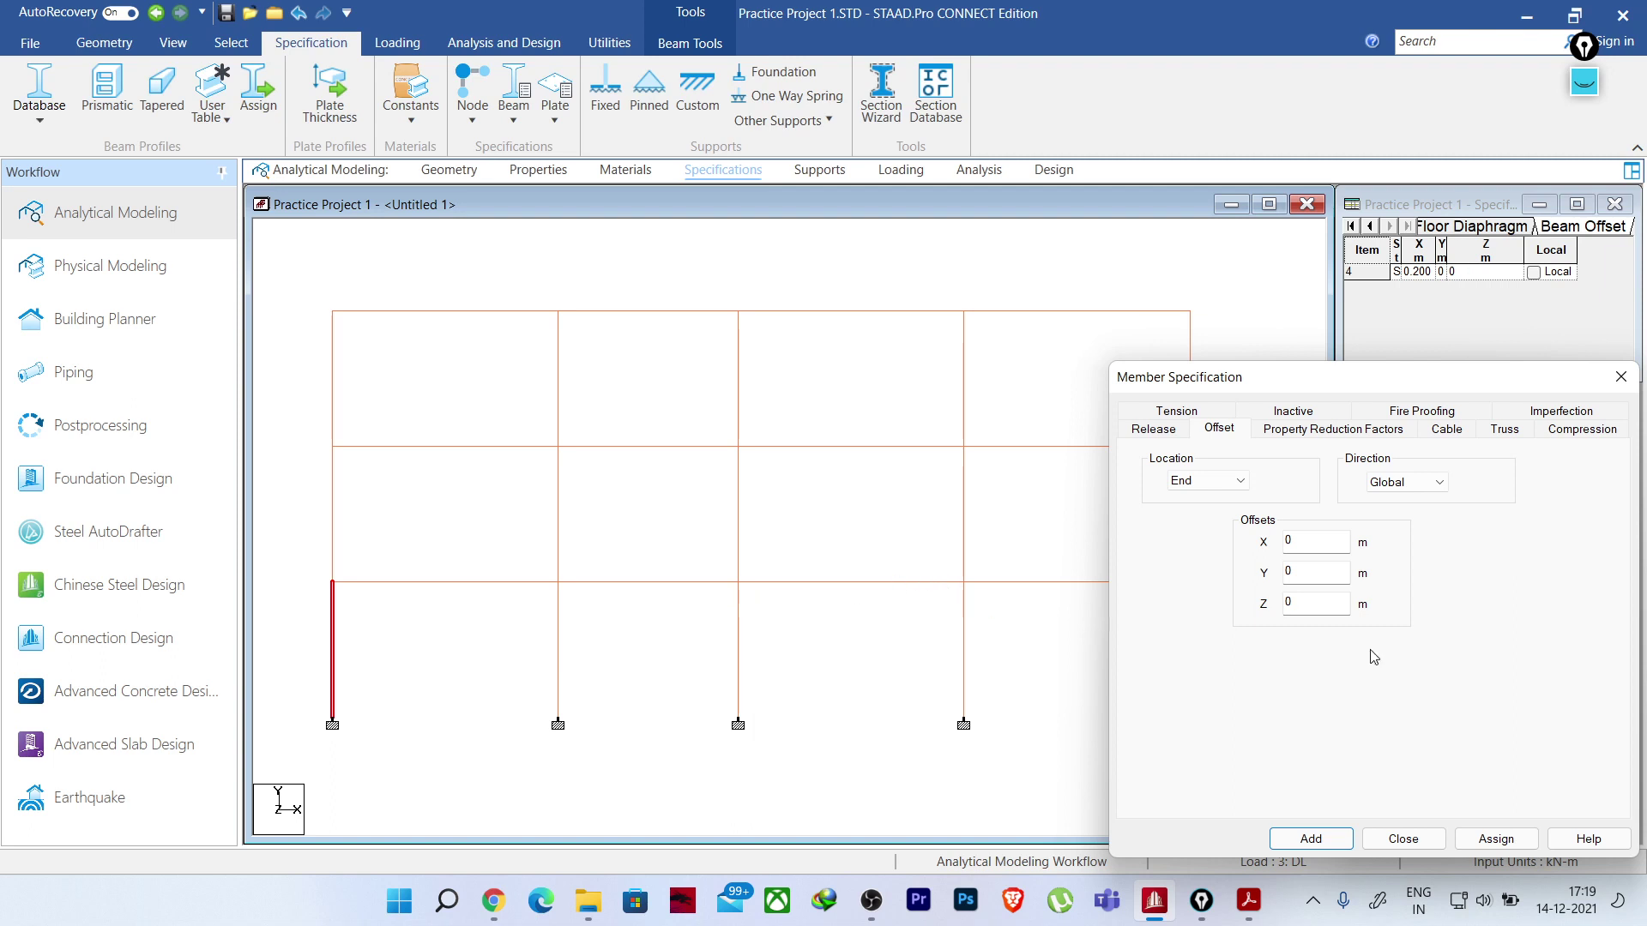
left_click(1288, 540)
type("-0.2")
left_click(1310, 839)
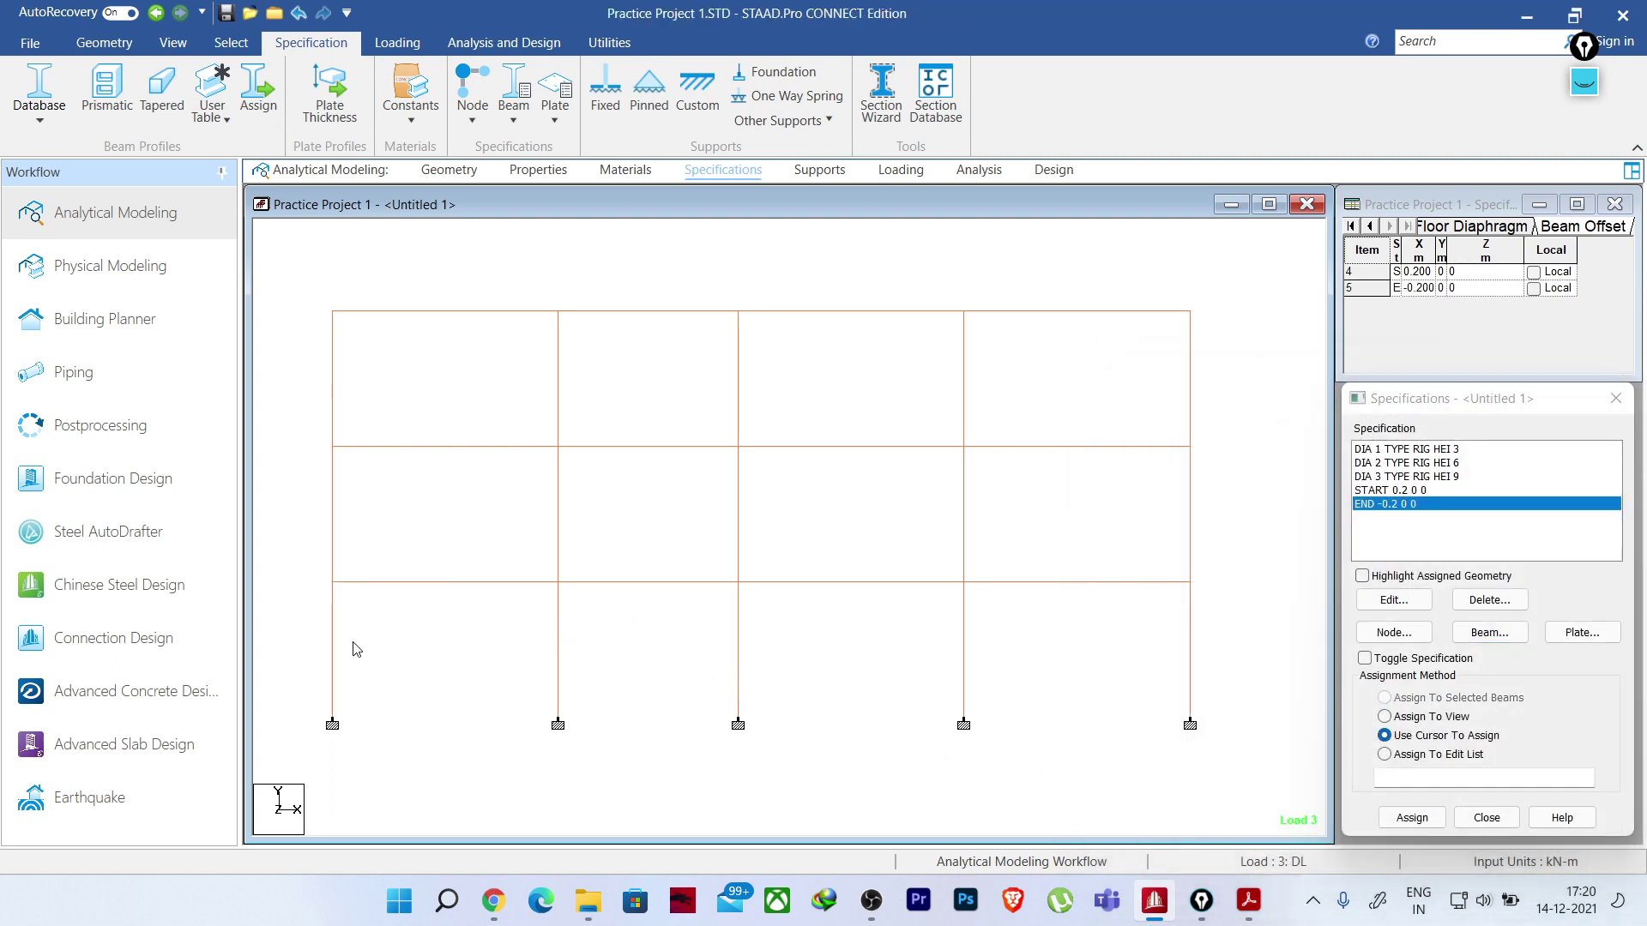
- Select the beams of all four bays on the three floors and assign the START 0.2 0 0 offset to them
left_click(415, 270)
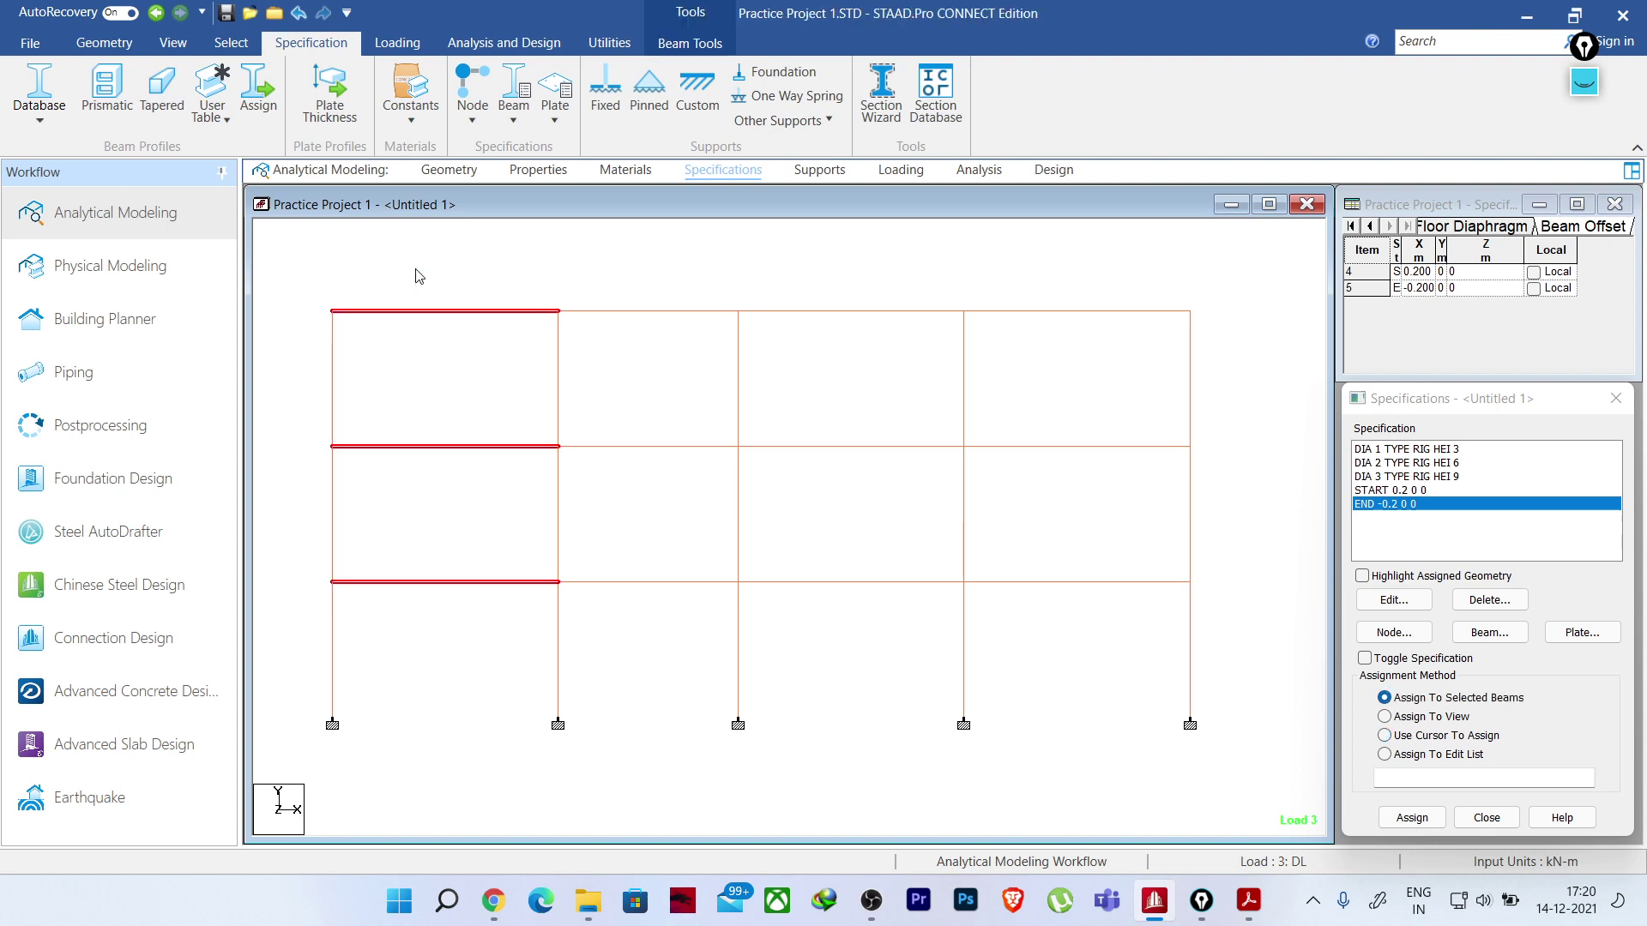
left_click_drag(597, 292, 741, 635)
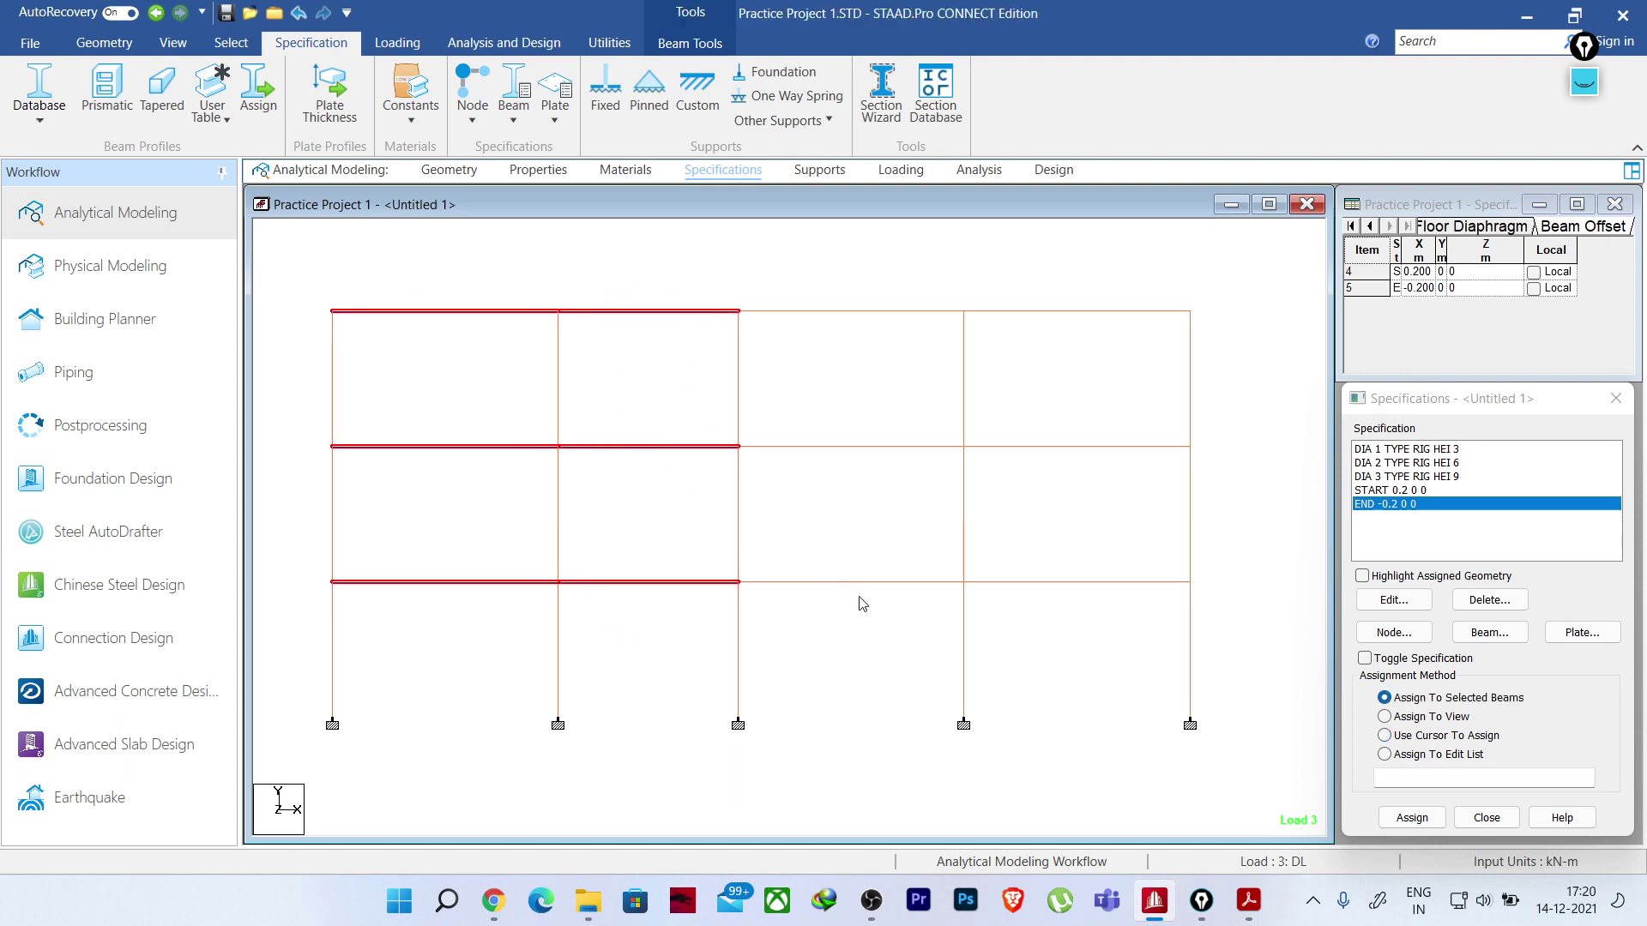
left_click_drag(802, 262, 969, 636)
left_click_drag(1200, 648, 1047, 296)
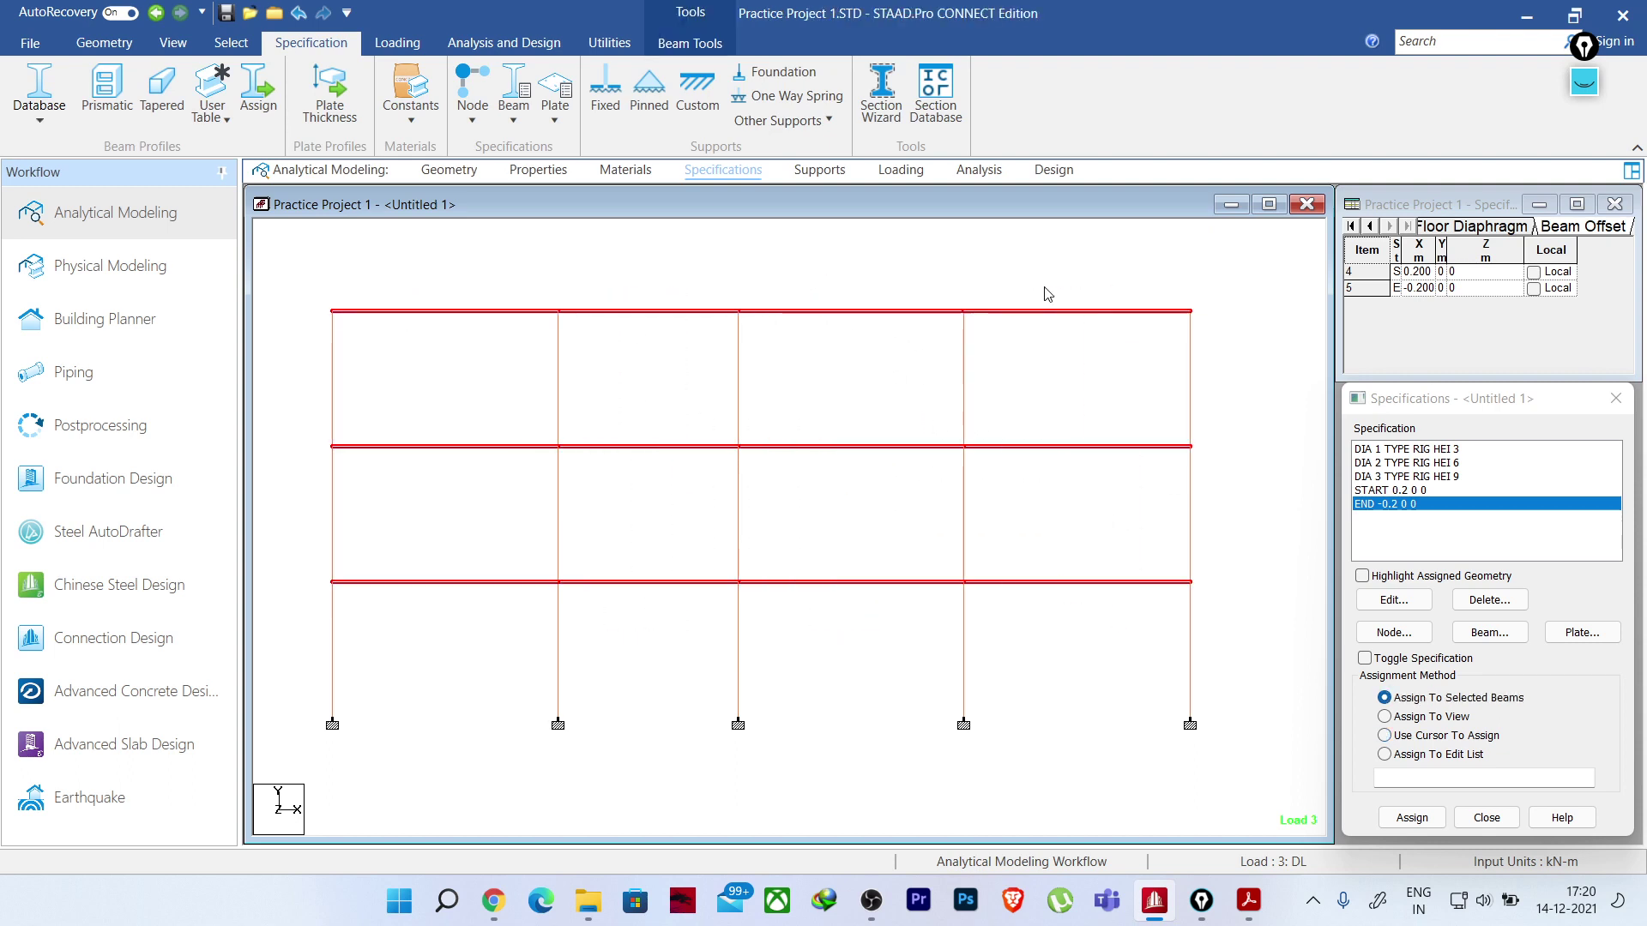
left_click(1396, 490)
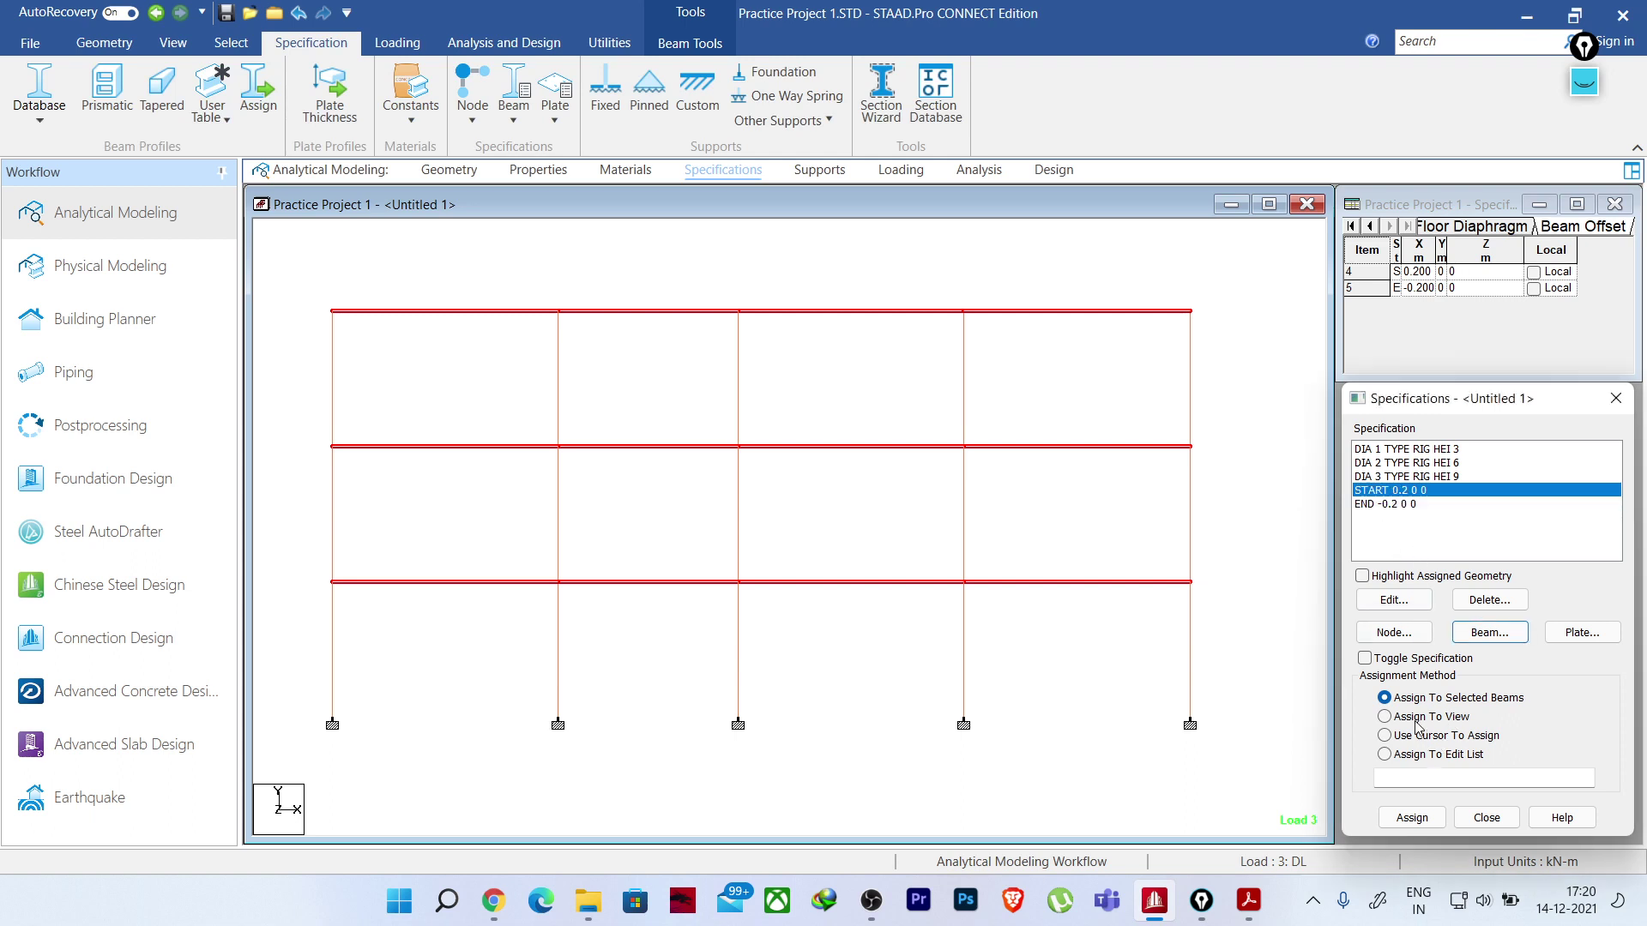
left_click(1412, 818)
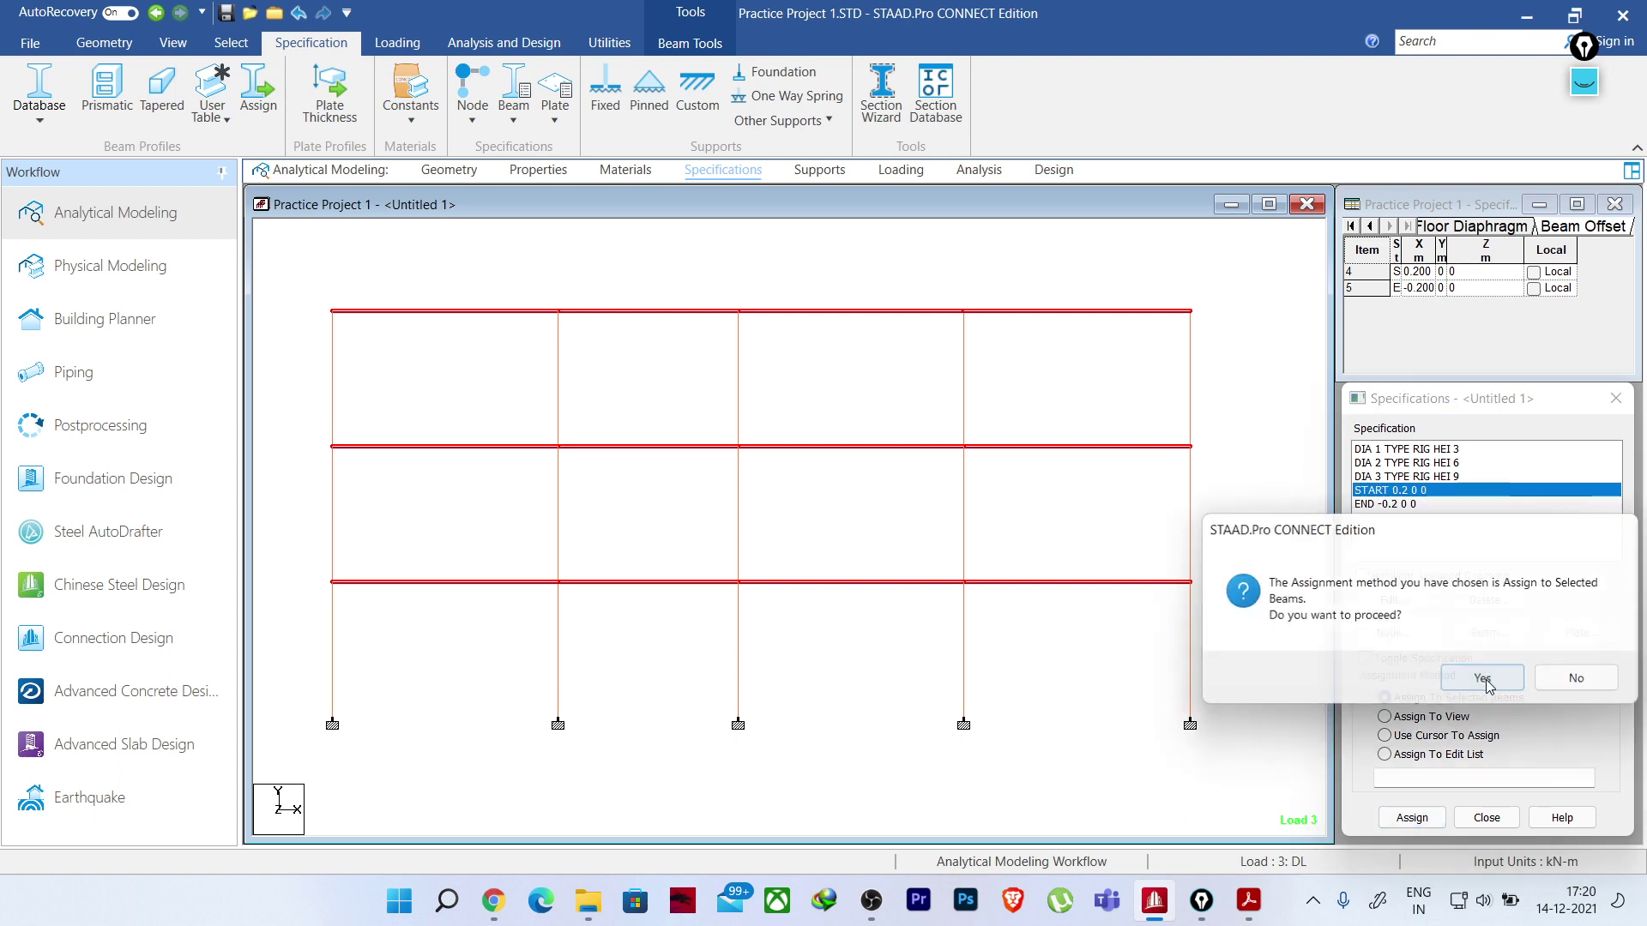
left_click(1480, 679)
left_click(1479, 686)
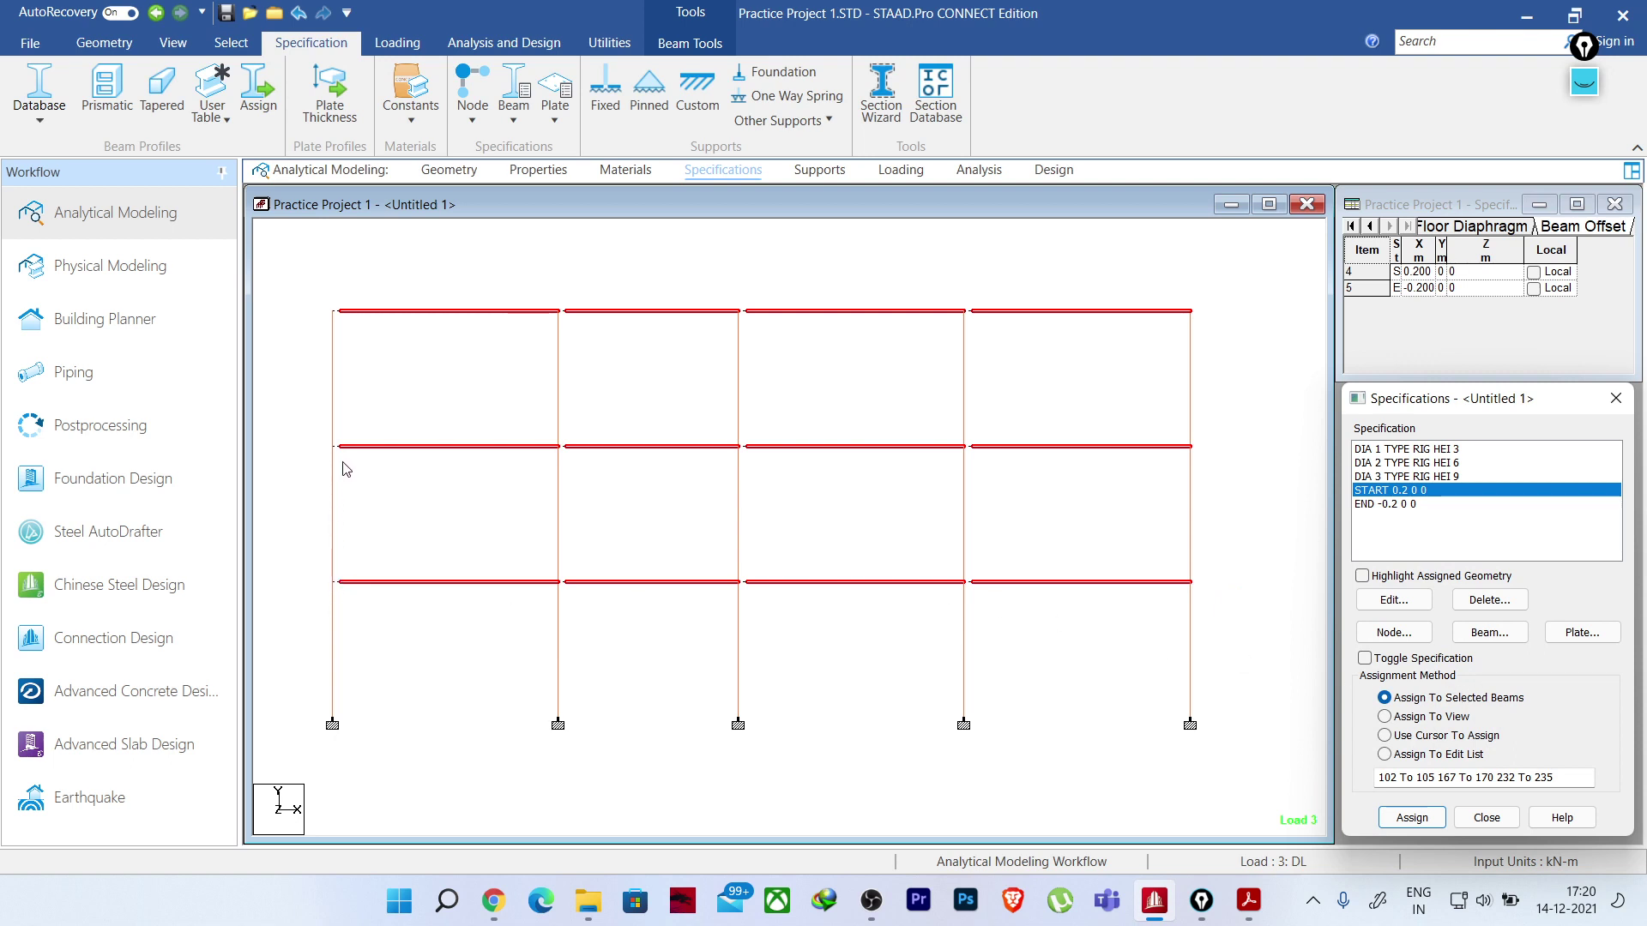
- Assign the END -0.2 0 0 offset to the same beams, clear the selection and inspect the offsets at the column joints
left_click(1381, 506)
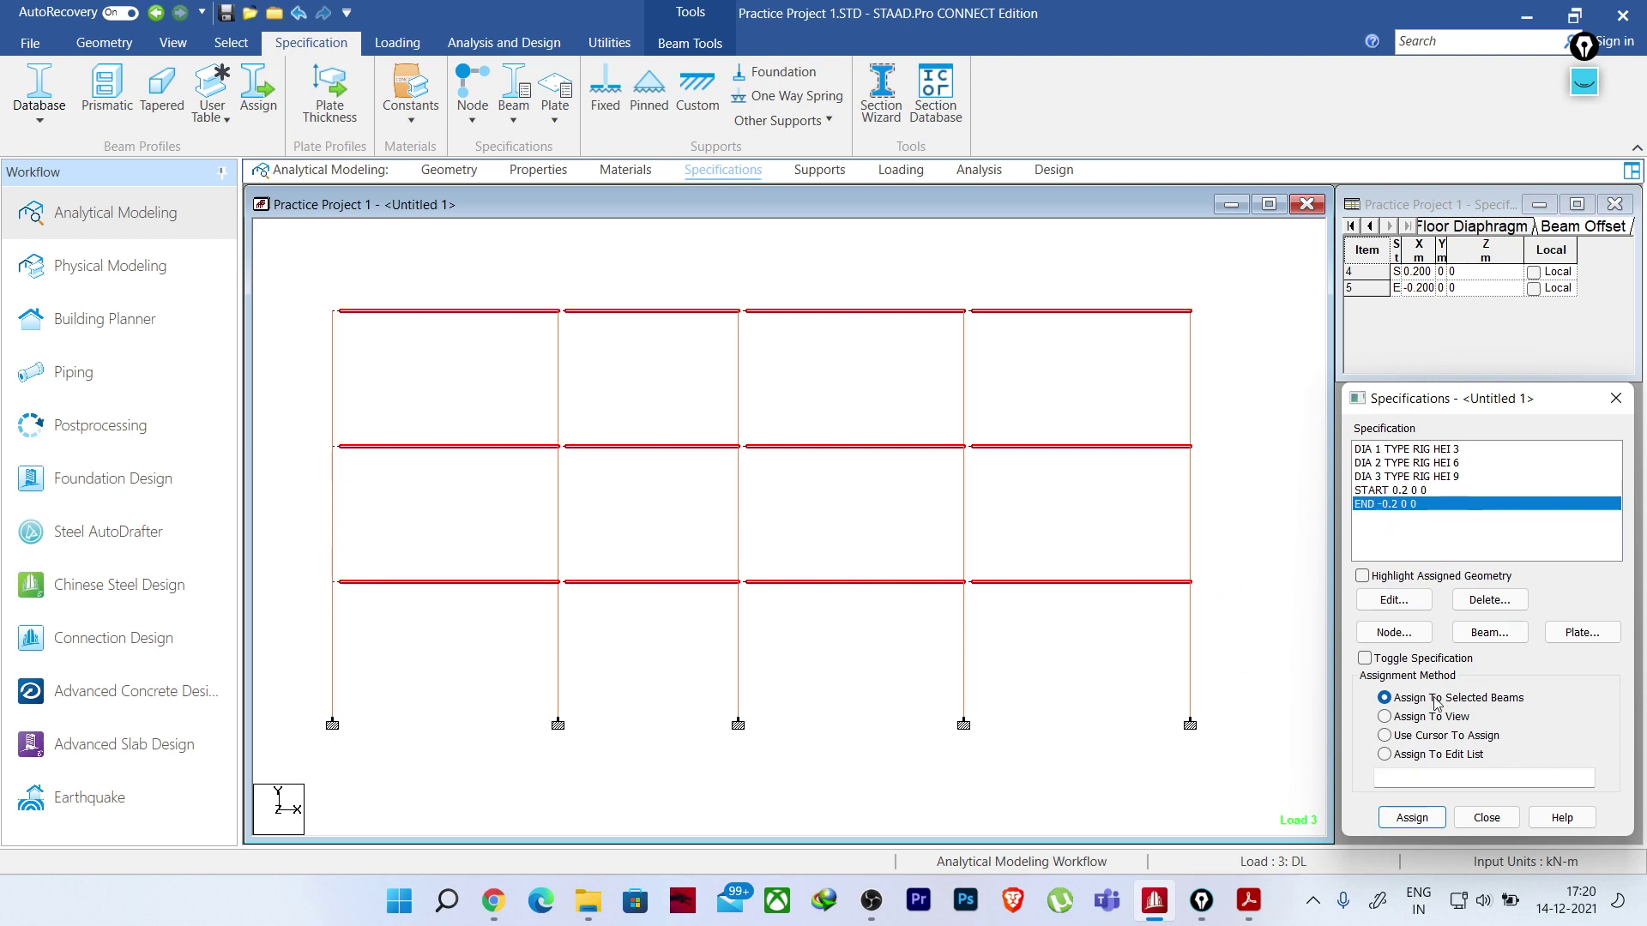
left_click(1430, 819)
left_click(1479, 682)
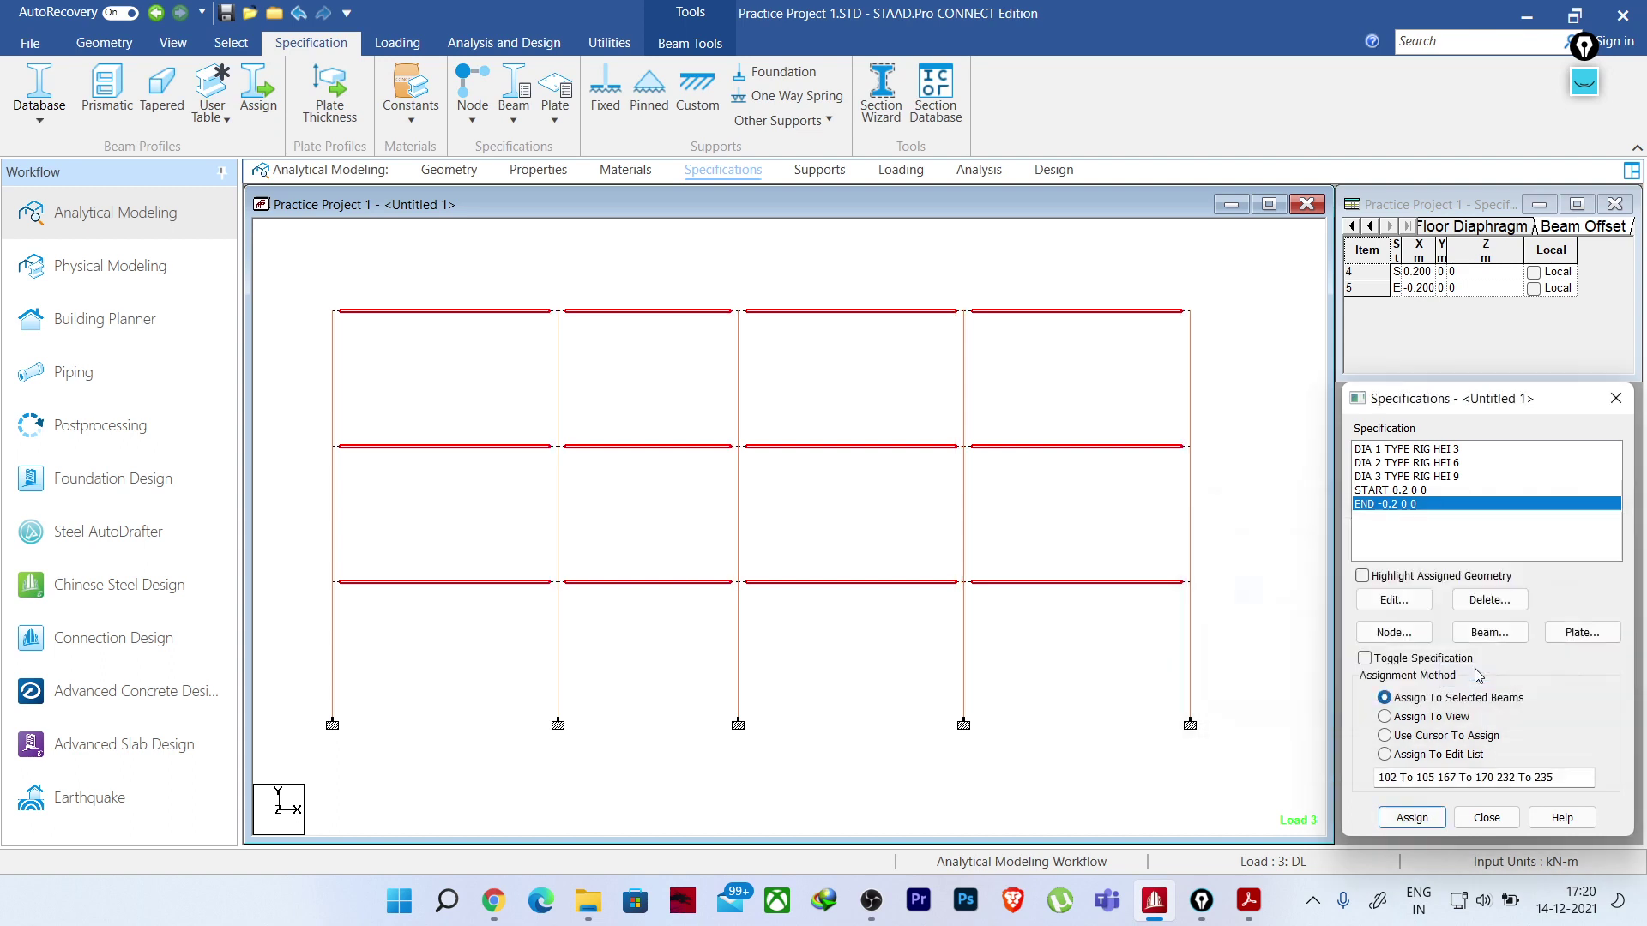
left_click(1083, 719)
scroll(1186, 593, "up", 2)
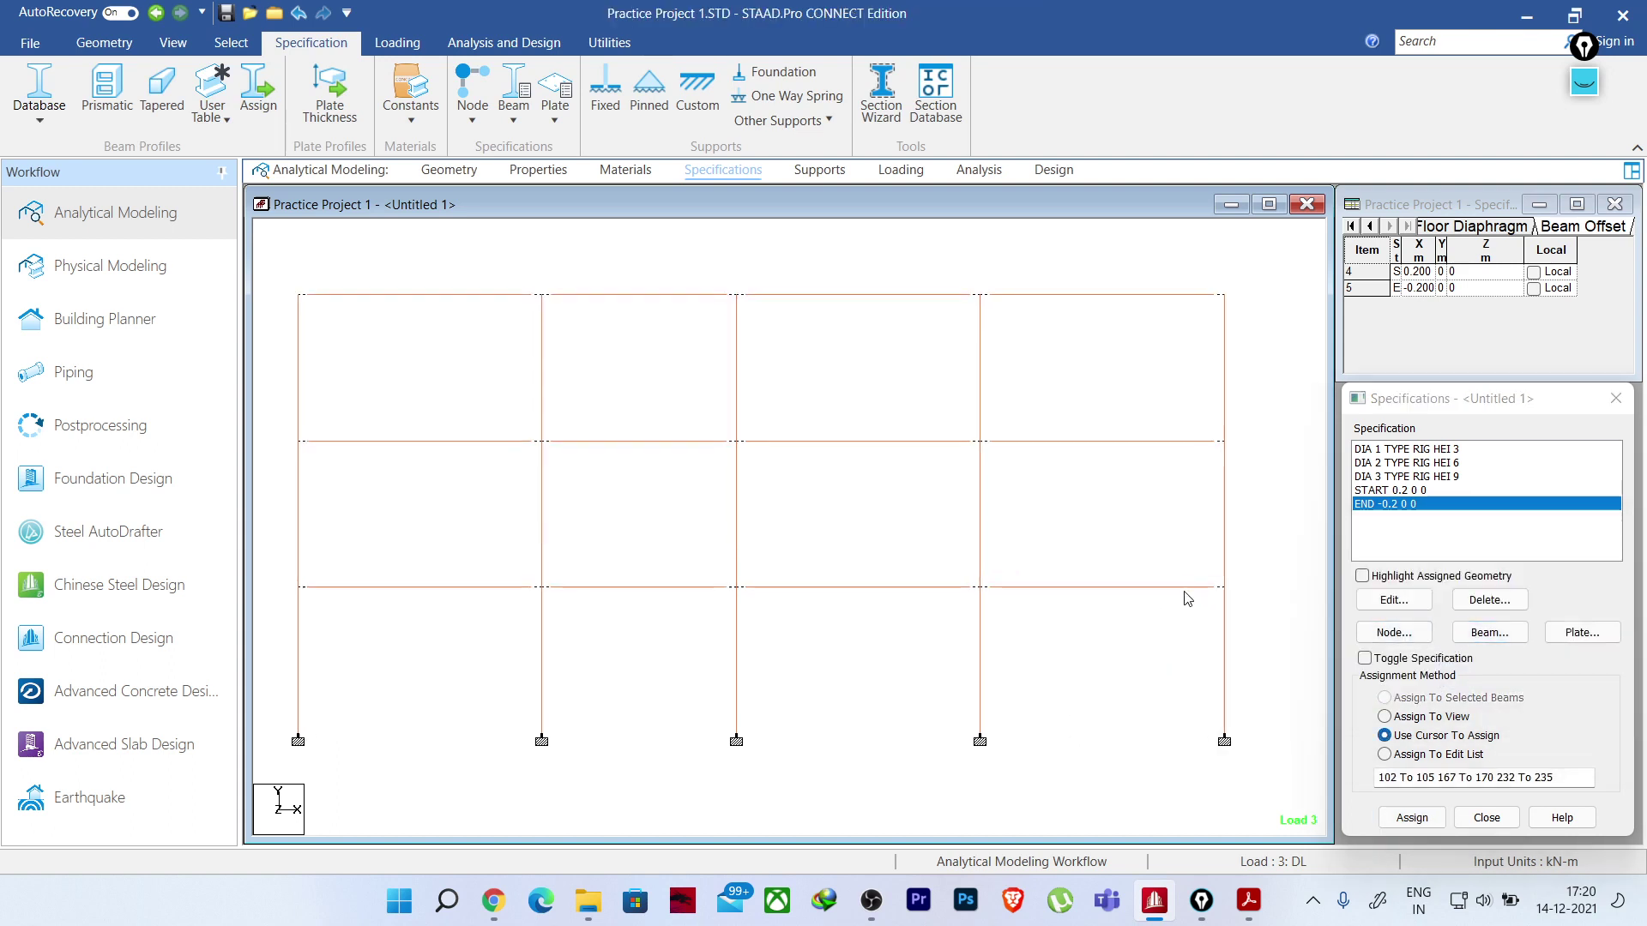
scroll(955, 651, "up", 4)
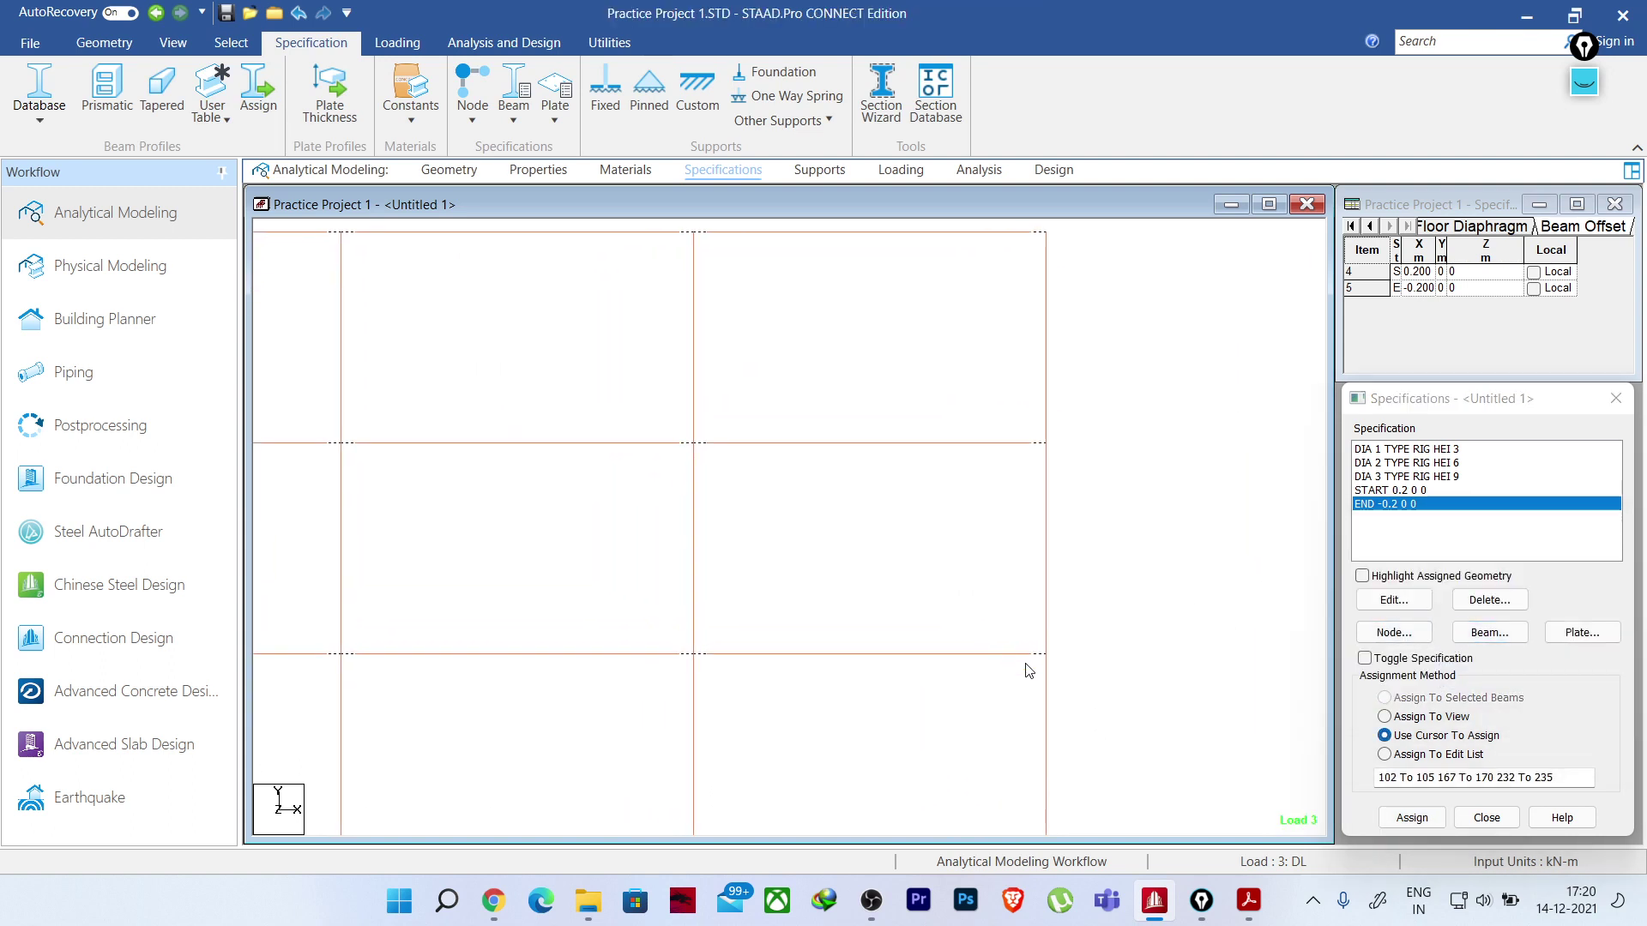
scroll(672, 580, "up", 2)
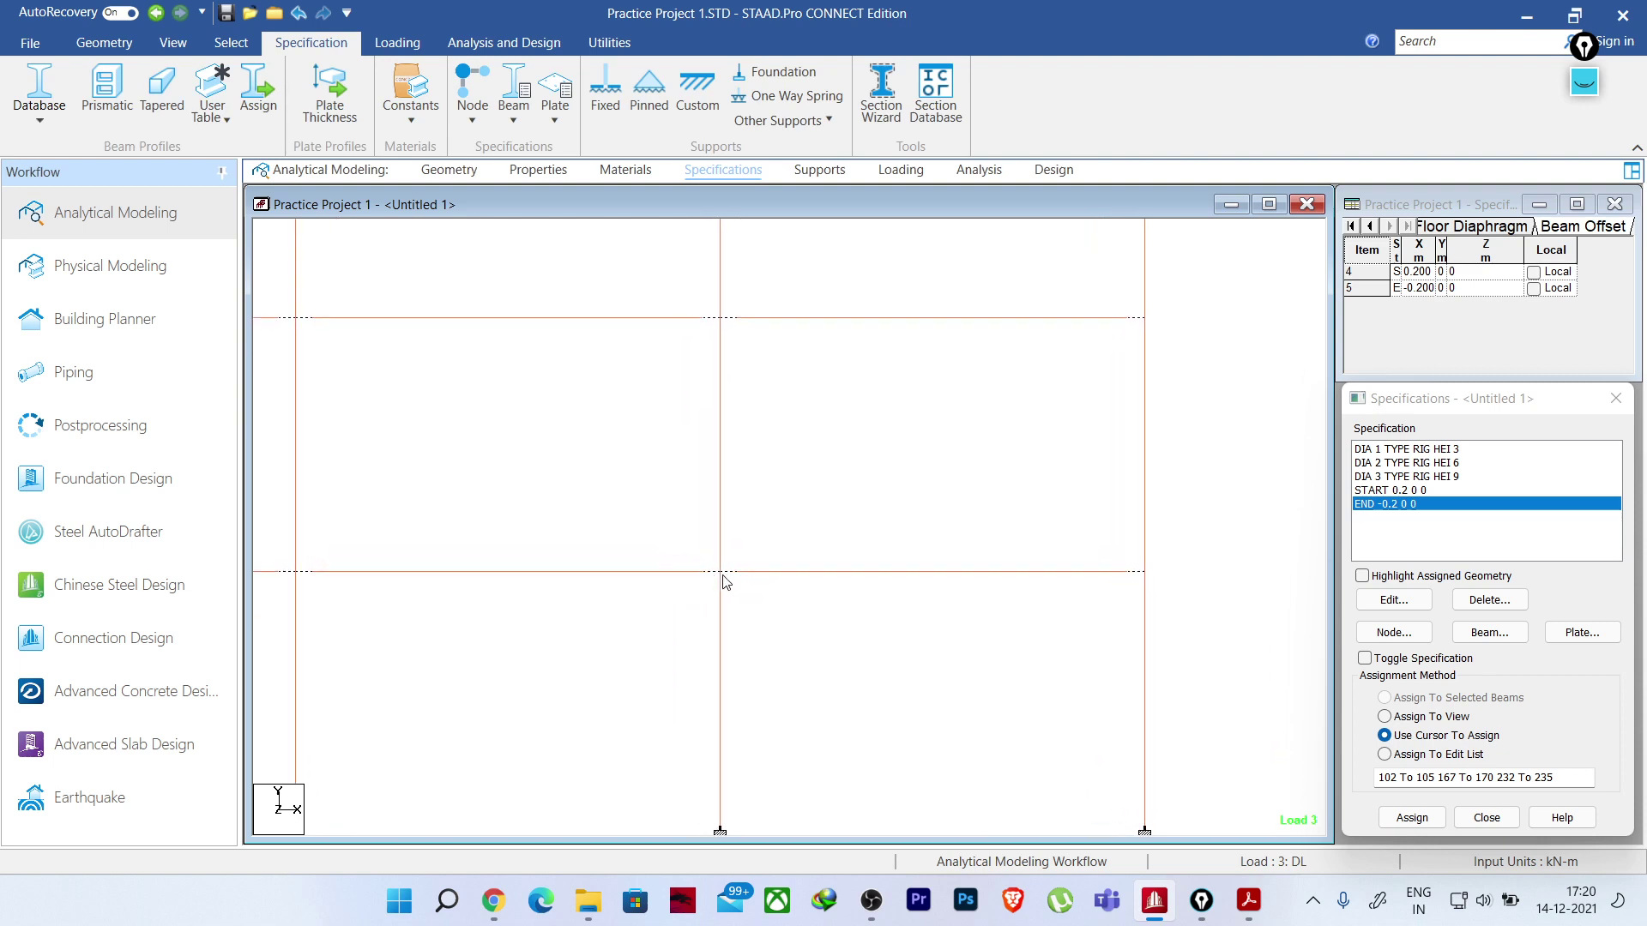
- Inspect the assigned start and end offsets at the beam-column joints across the whole frame elevation
scroll(731, 573, "down", 2)
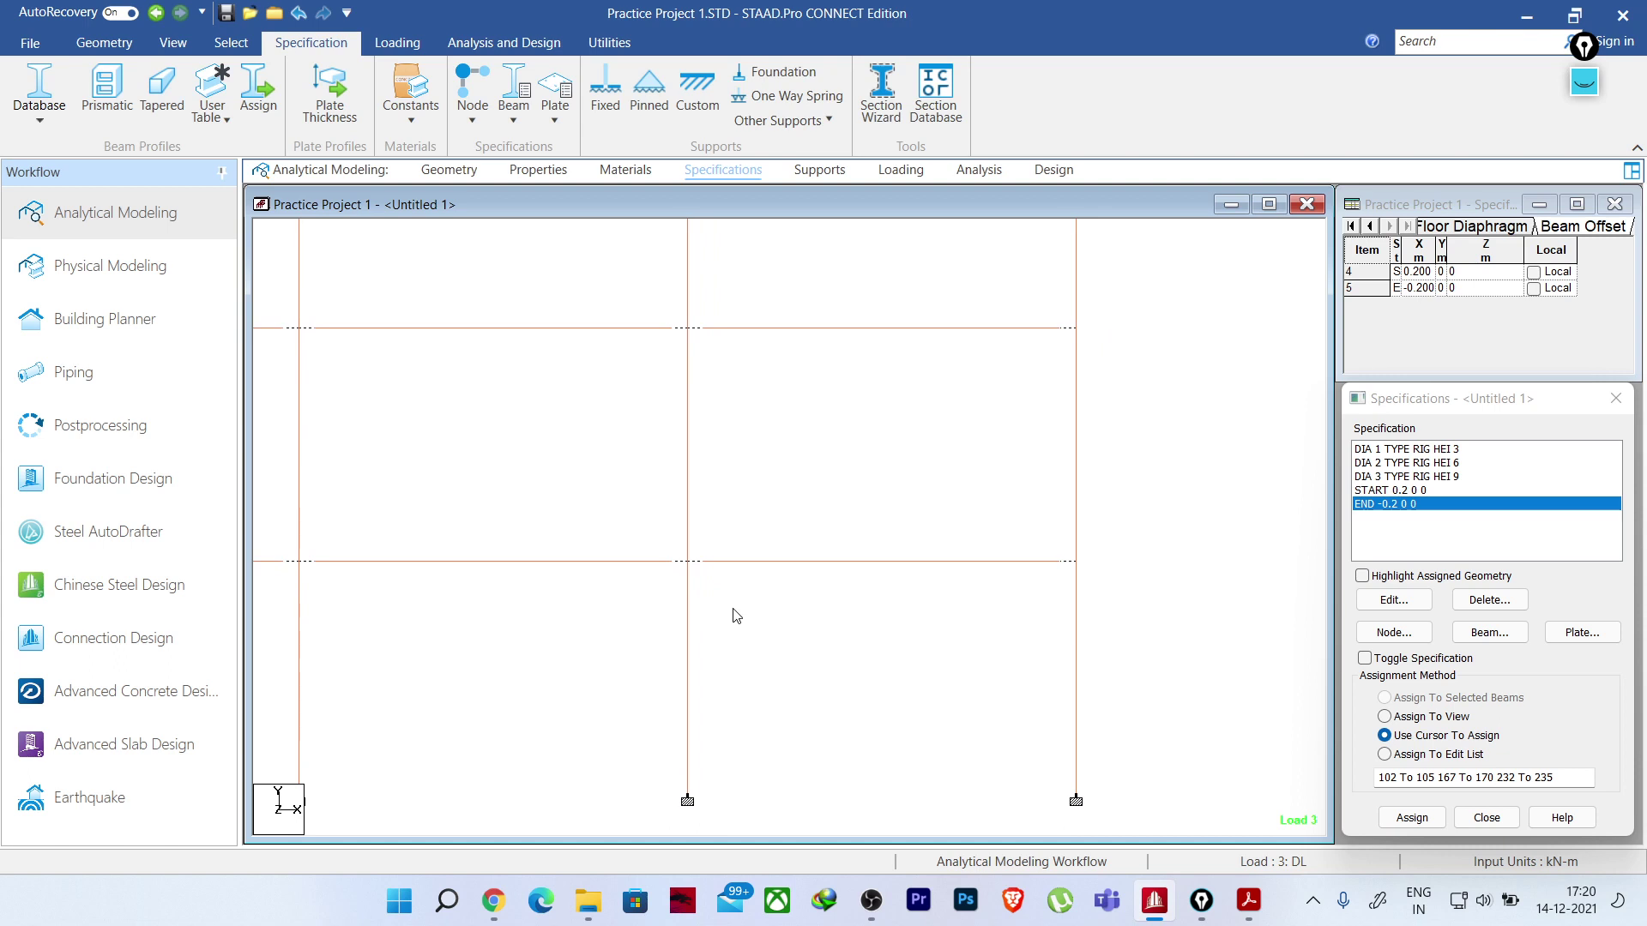
scroll(771, 613, "up", 4)
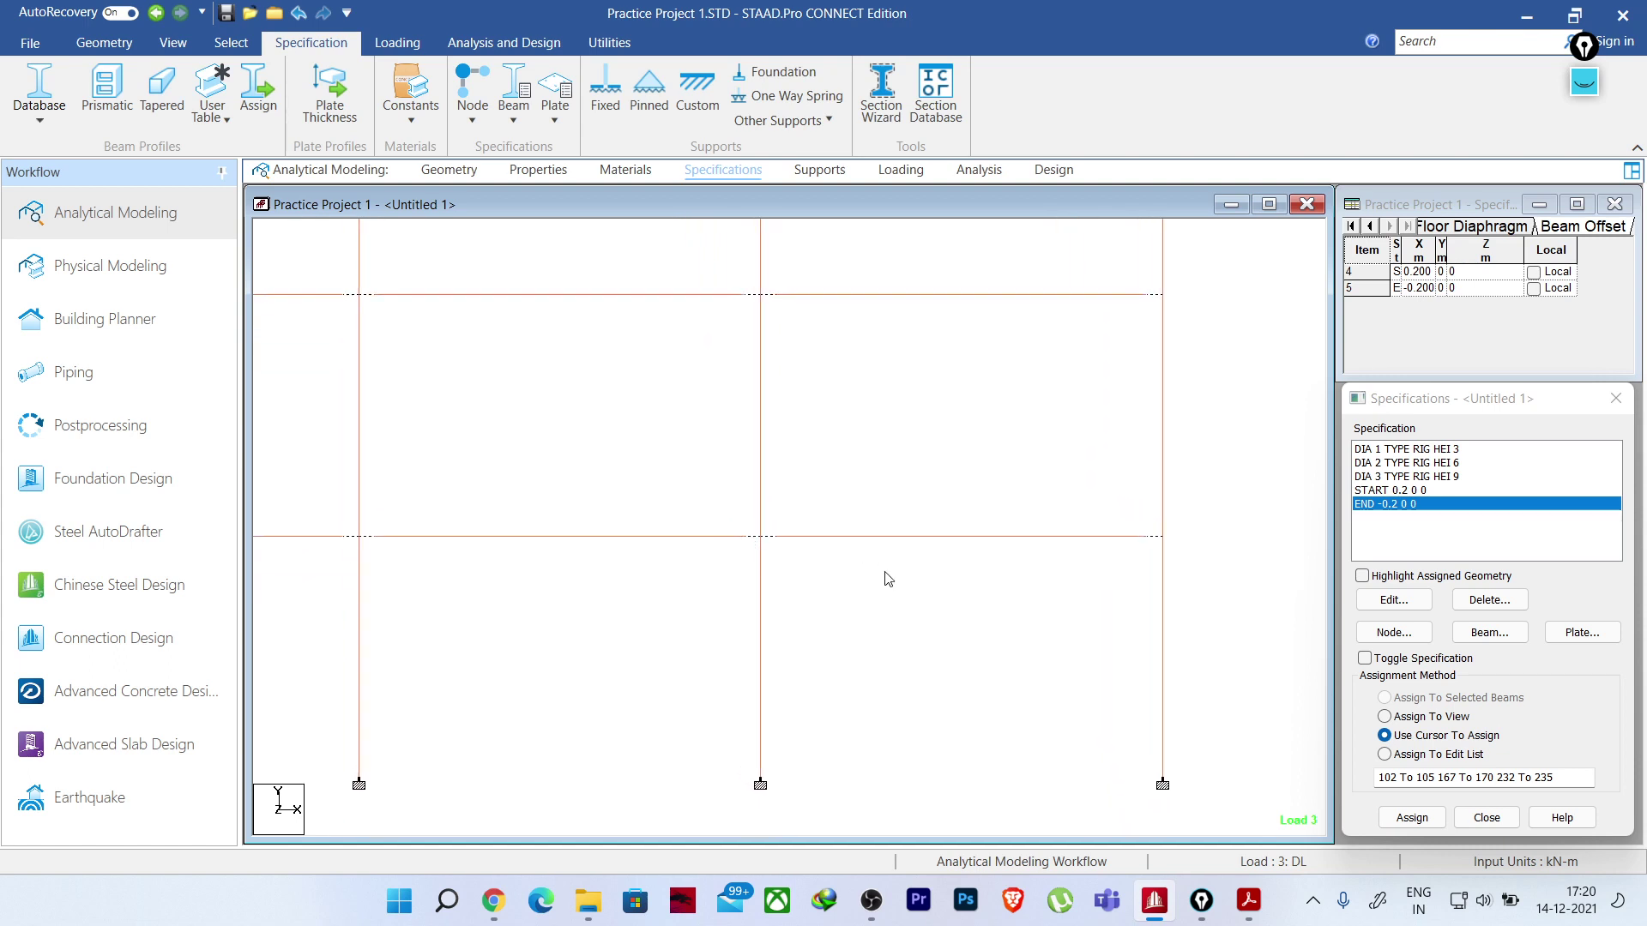
scroll(1042, 567, "down", 3)
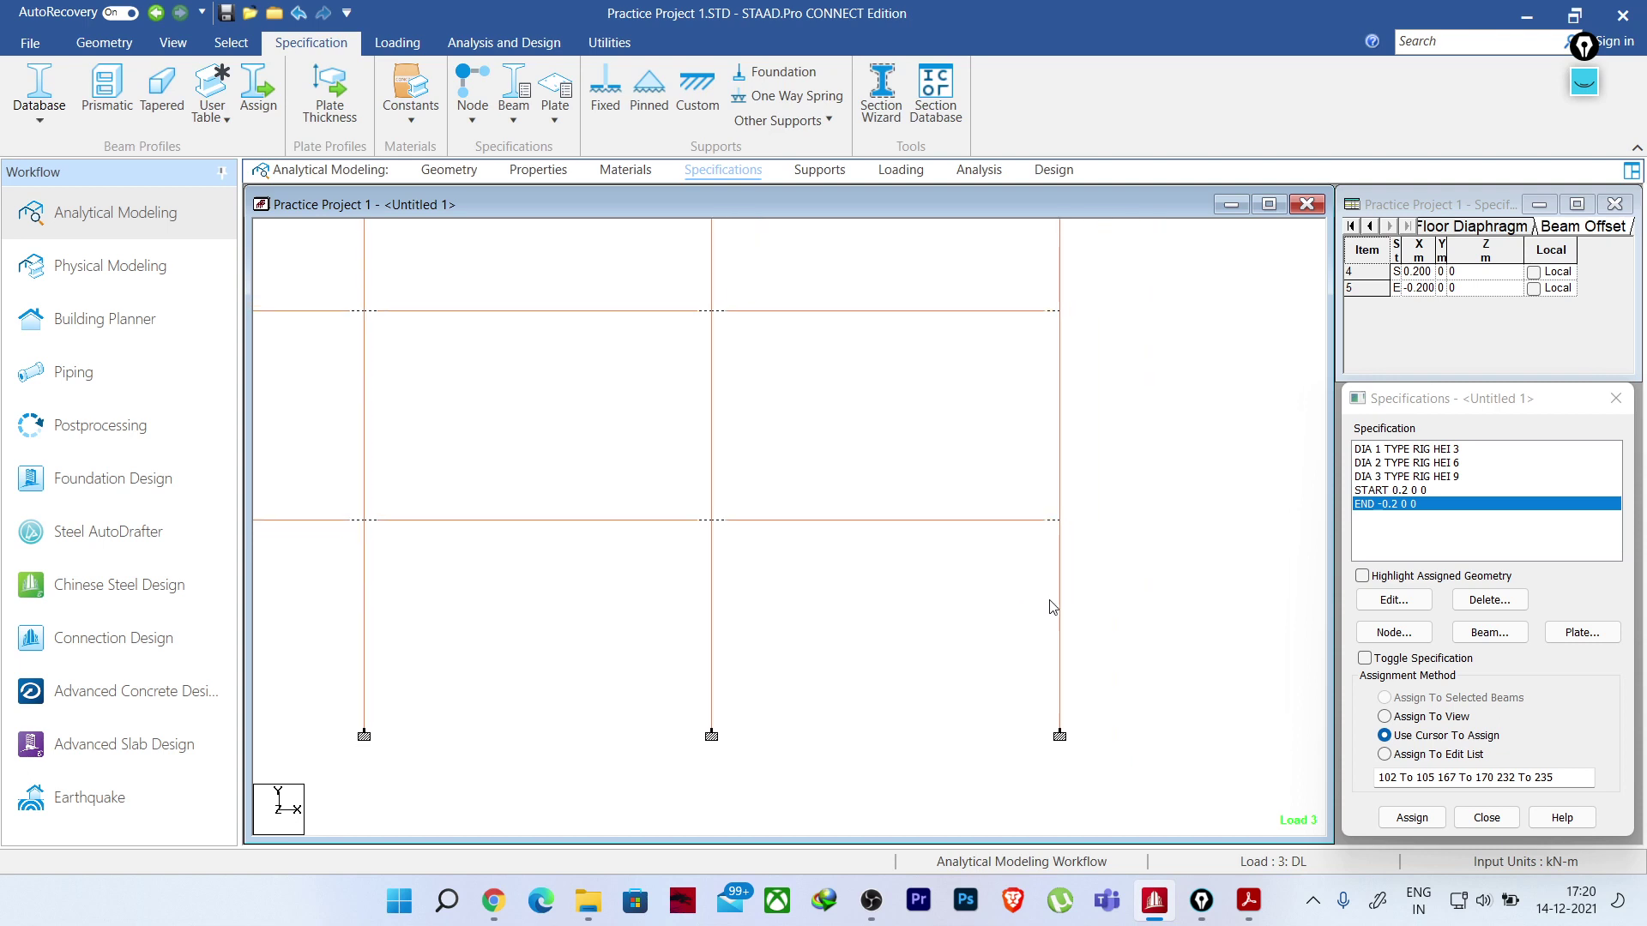
middle_click_drag(665, 609, 858, 676)
scroll(857, 677, "down", 4)
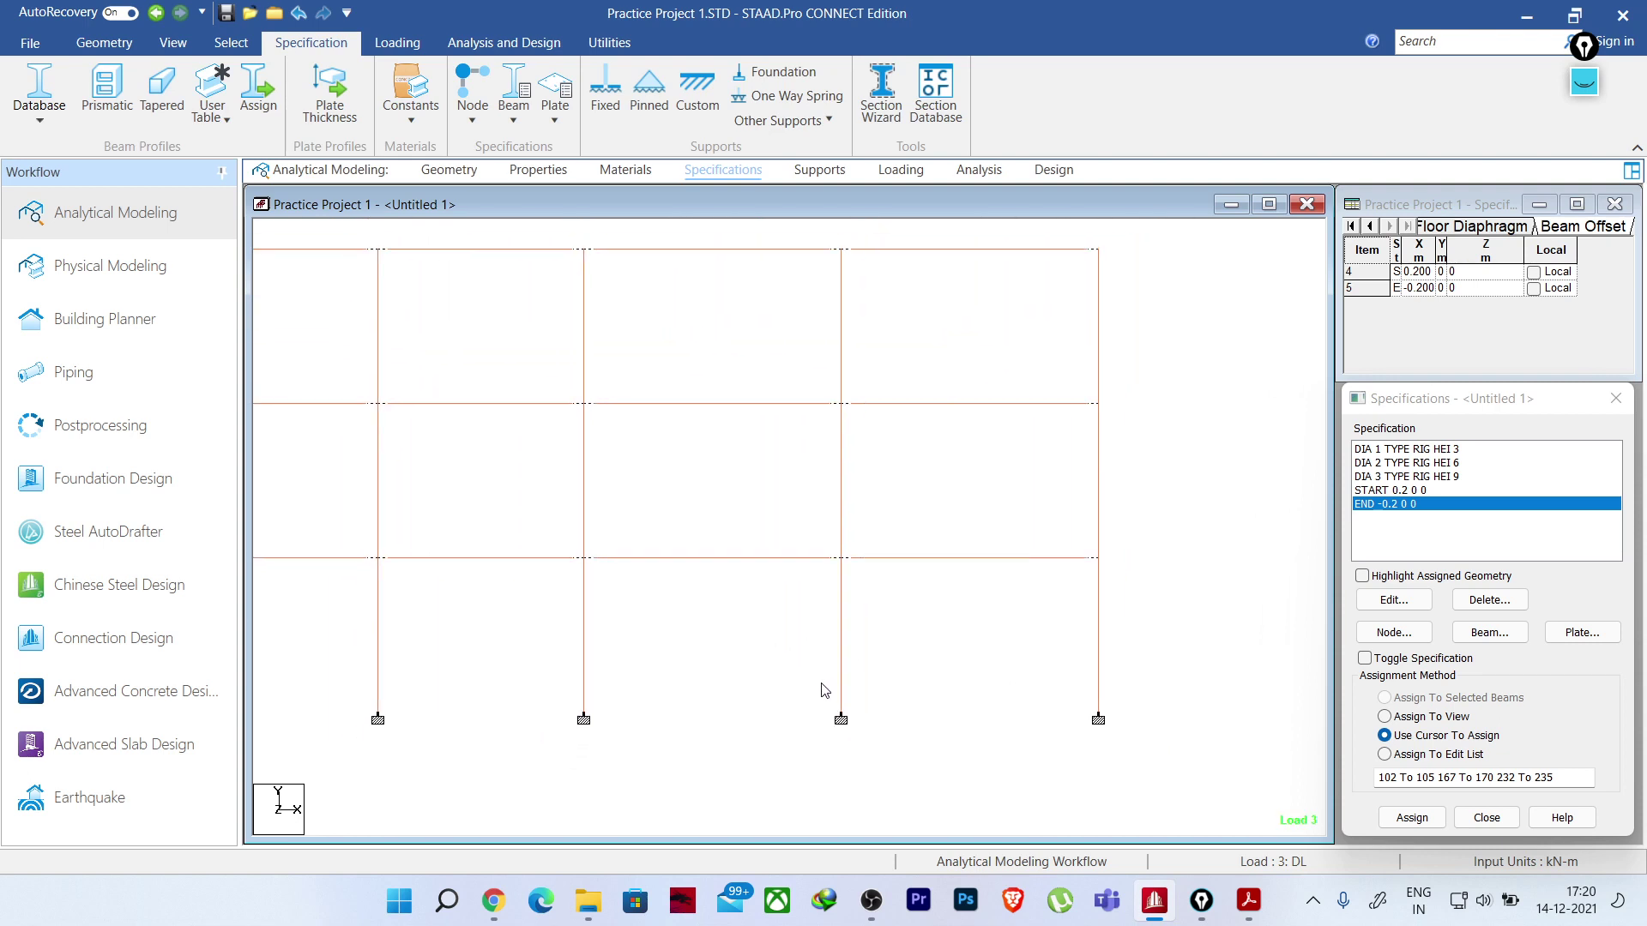
scroll(746, 622, "up", 2)
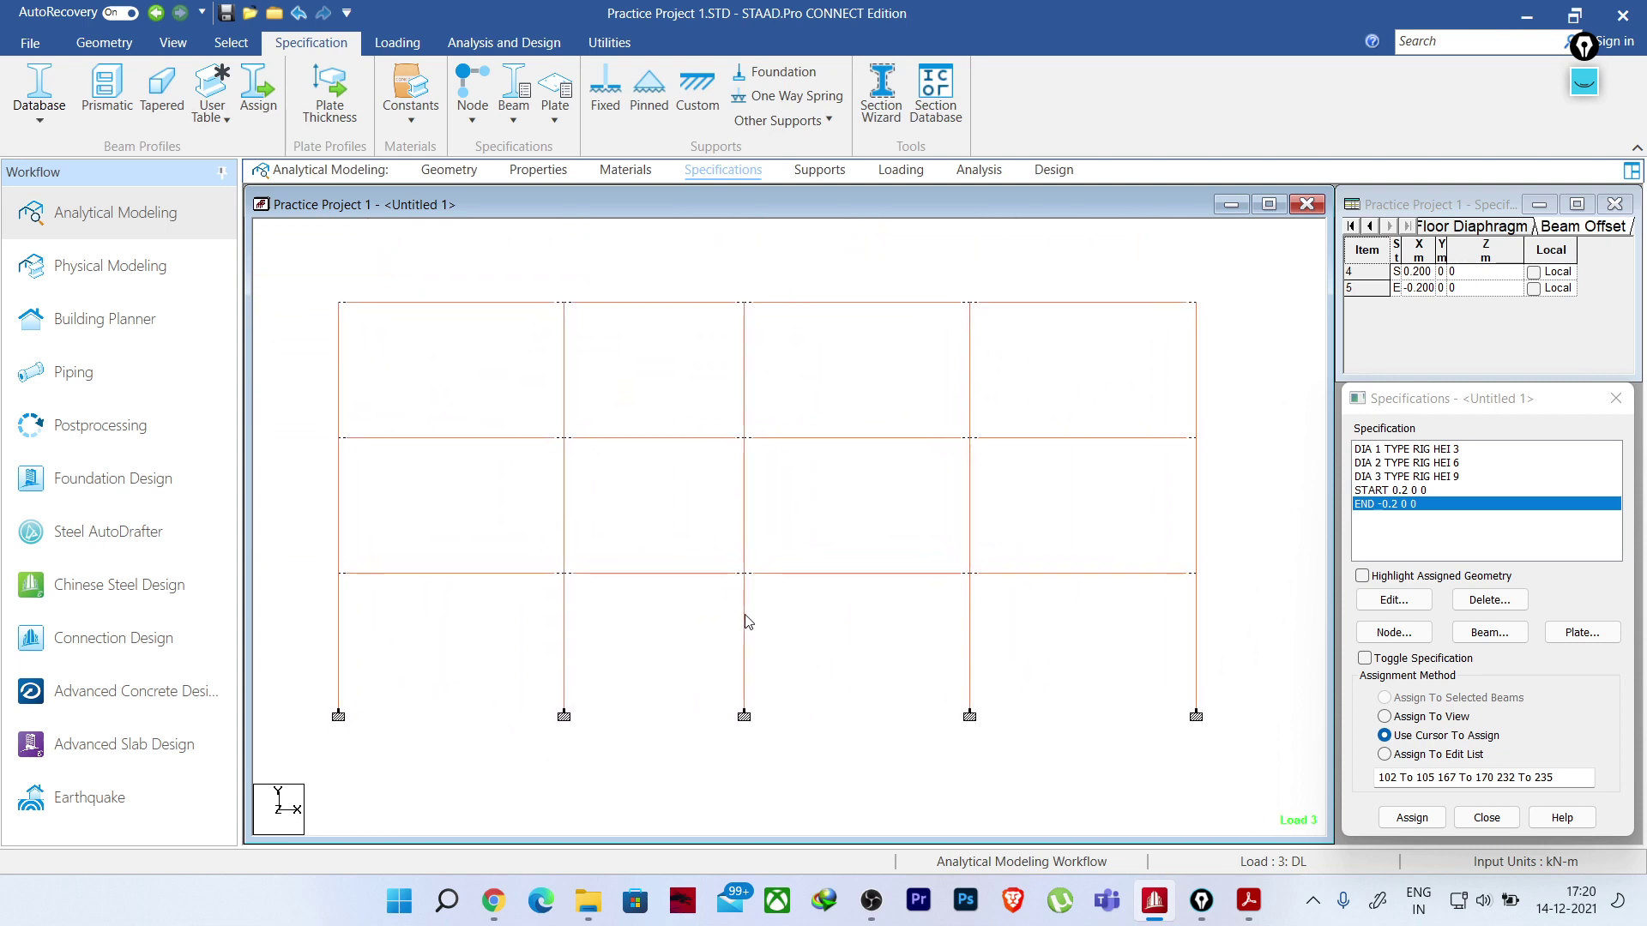
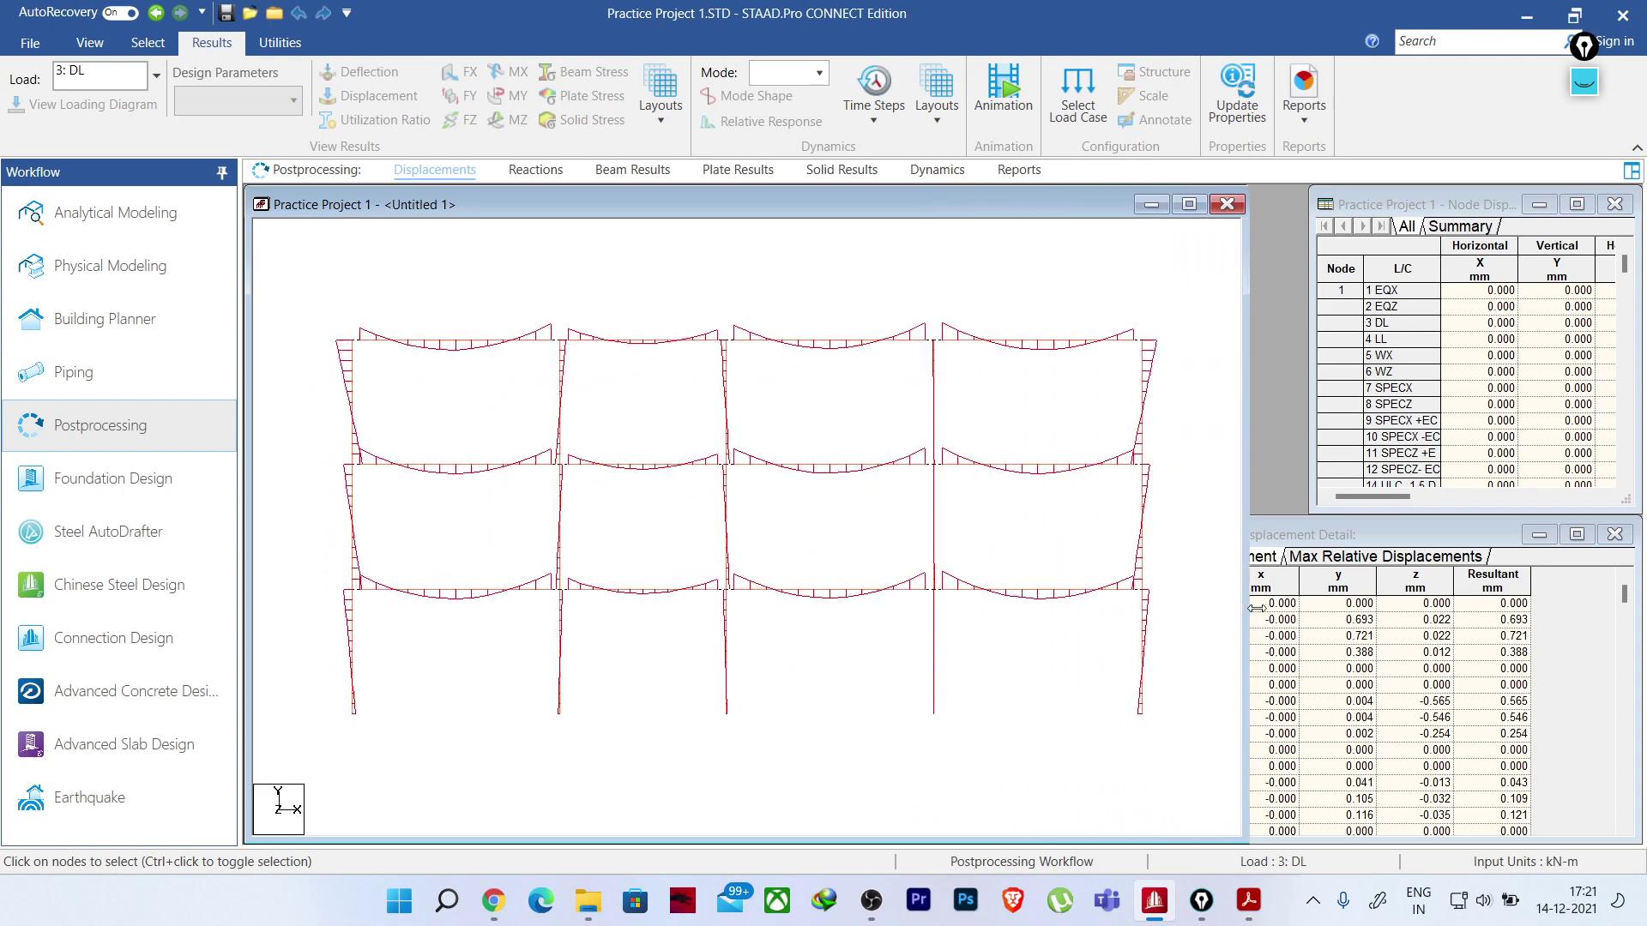
- Annotate the frame's DL bending Z diagrams with the bending moment values at the beam ends
scroll(622, 257, "up", 2)
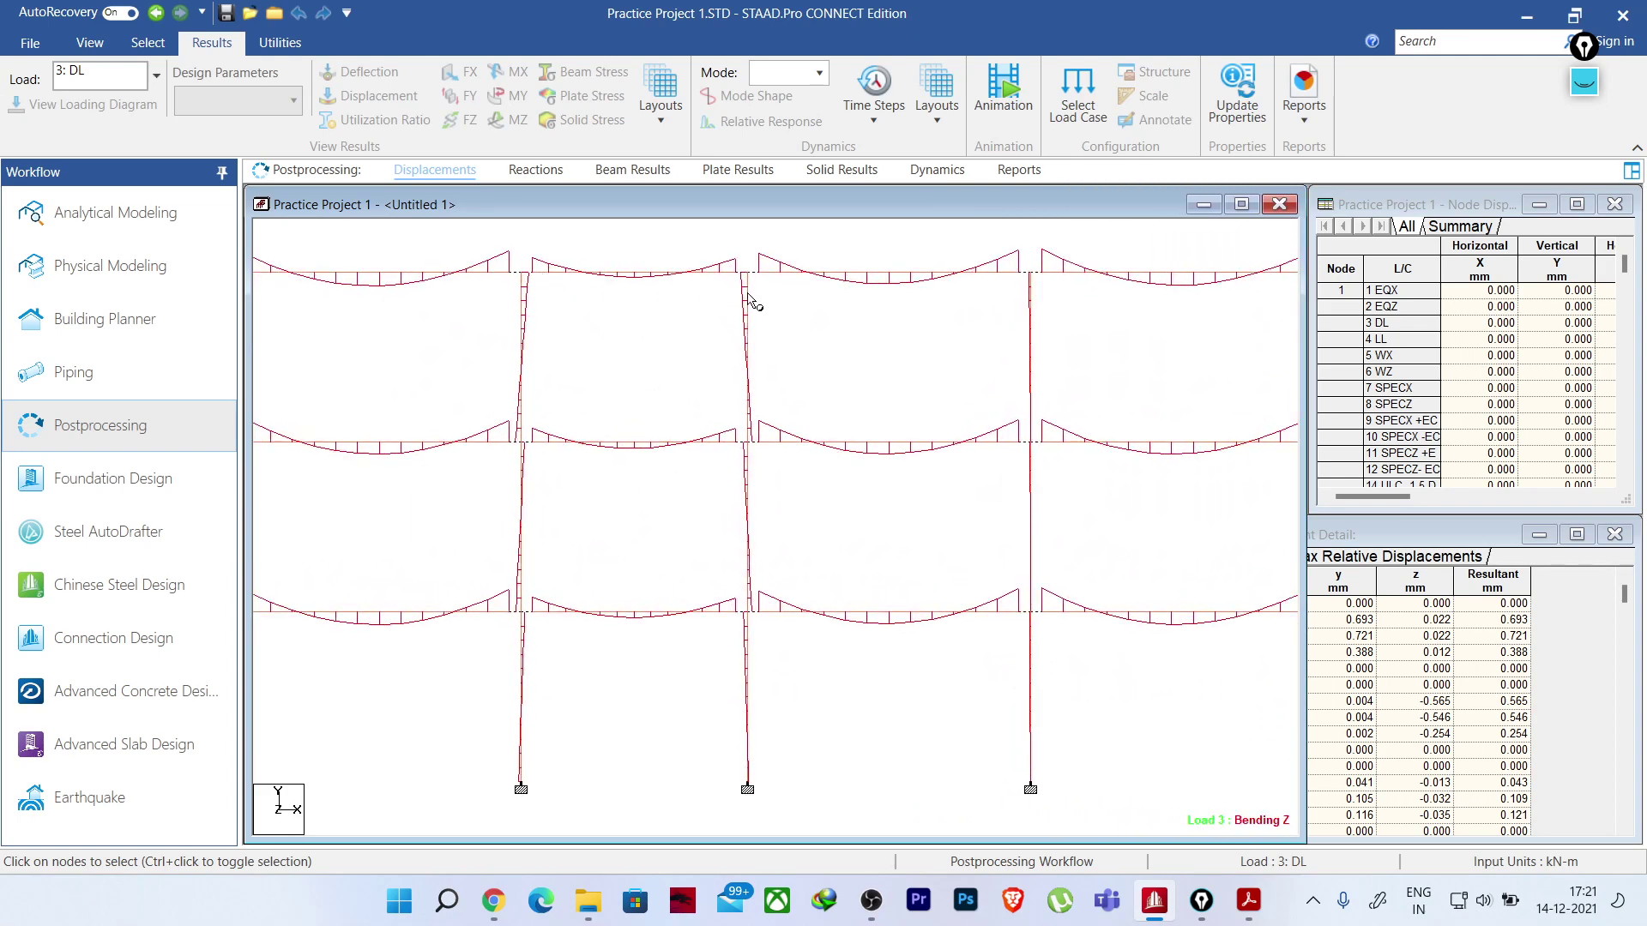
scroll(750, 292, "up", 2)
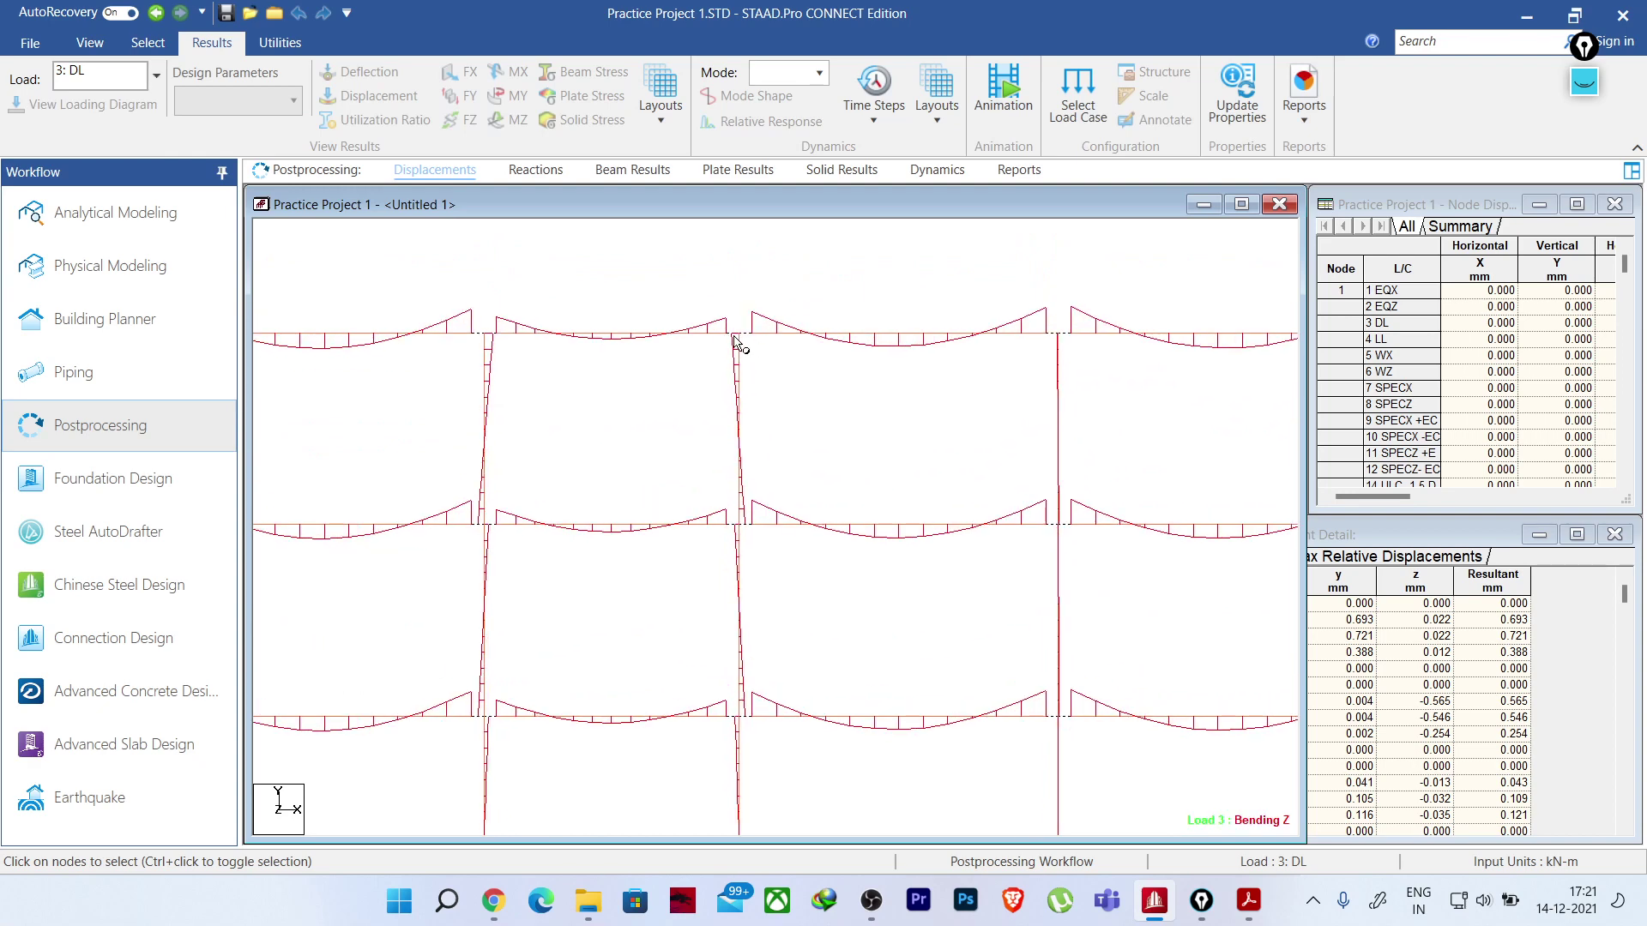
scroll(845, 434, "down", 4)
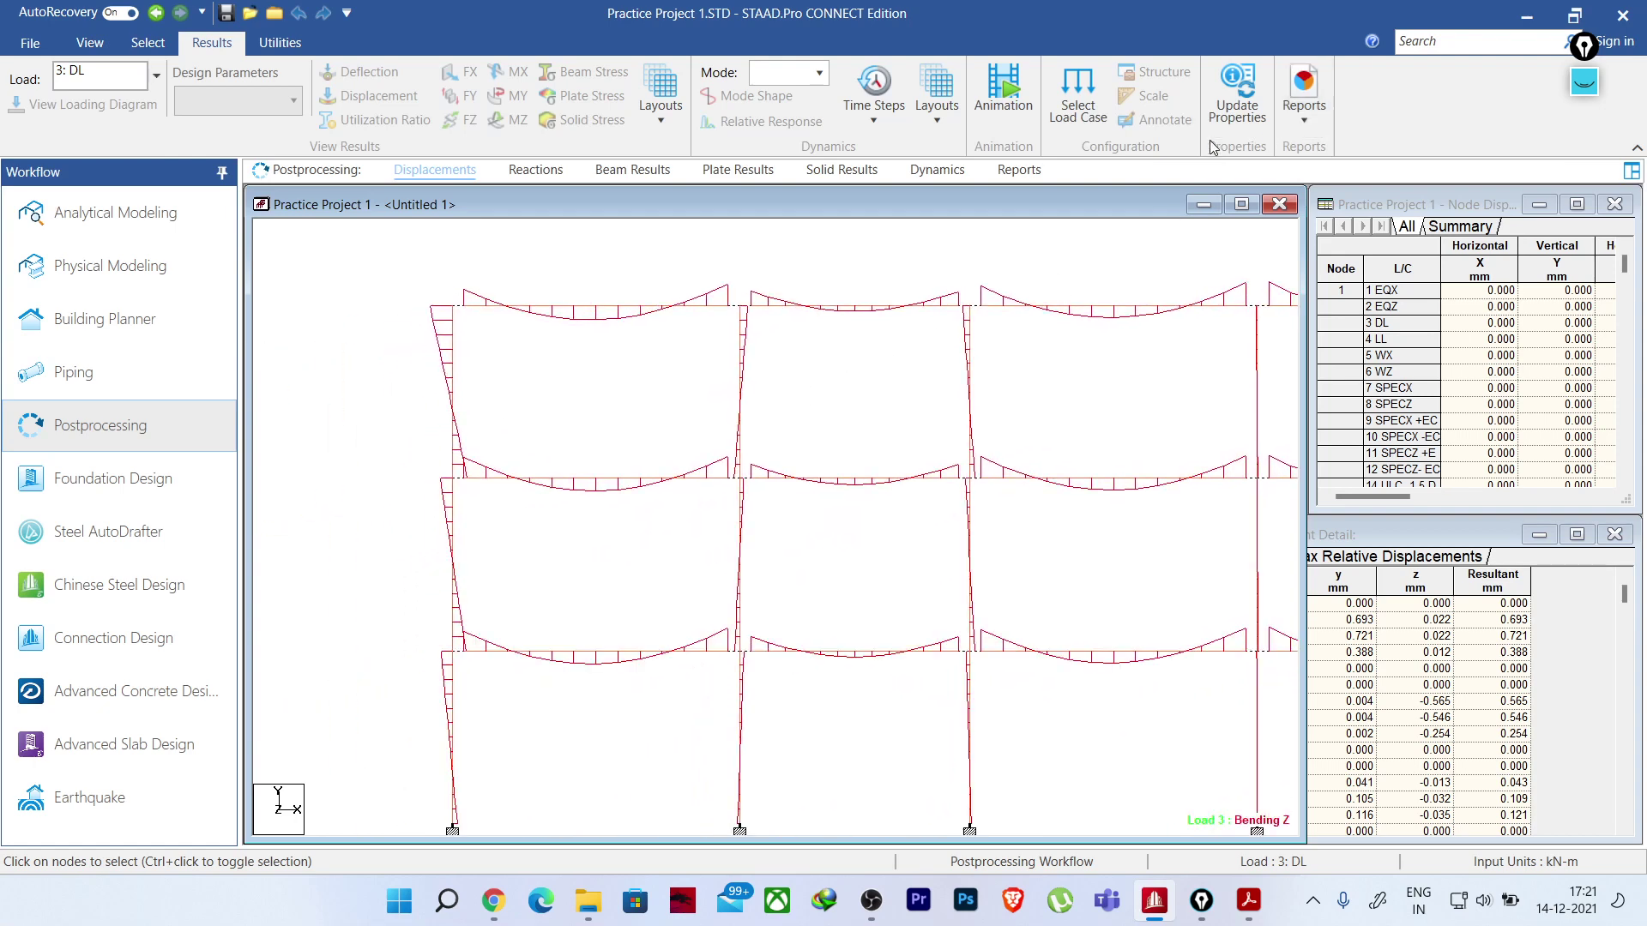
left_click(1150, 125)
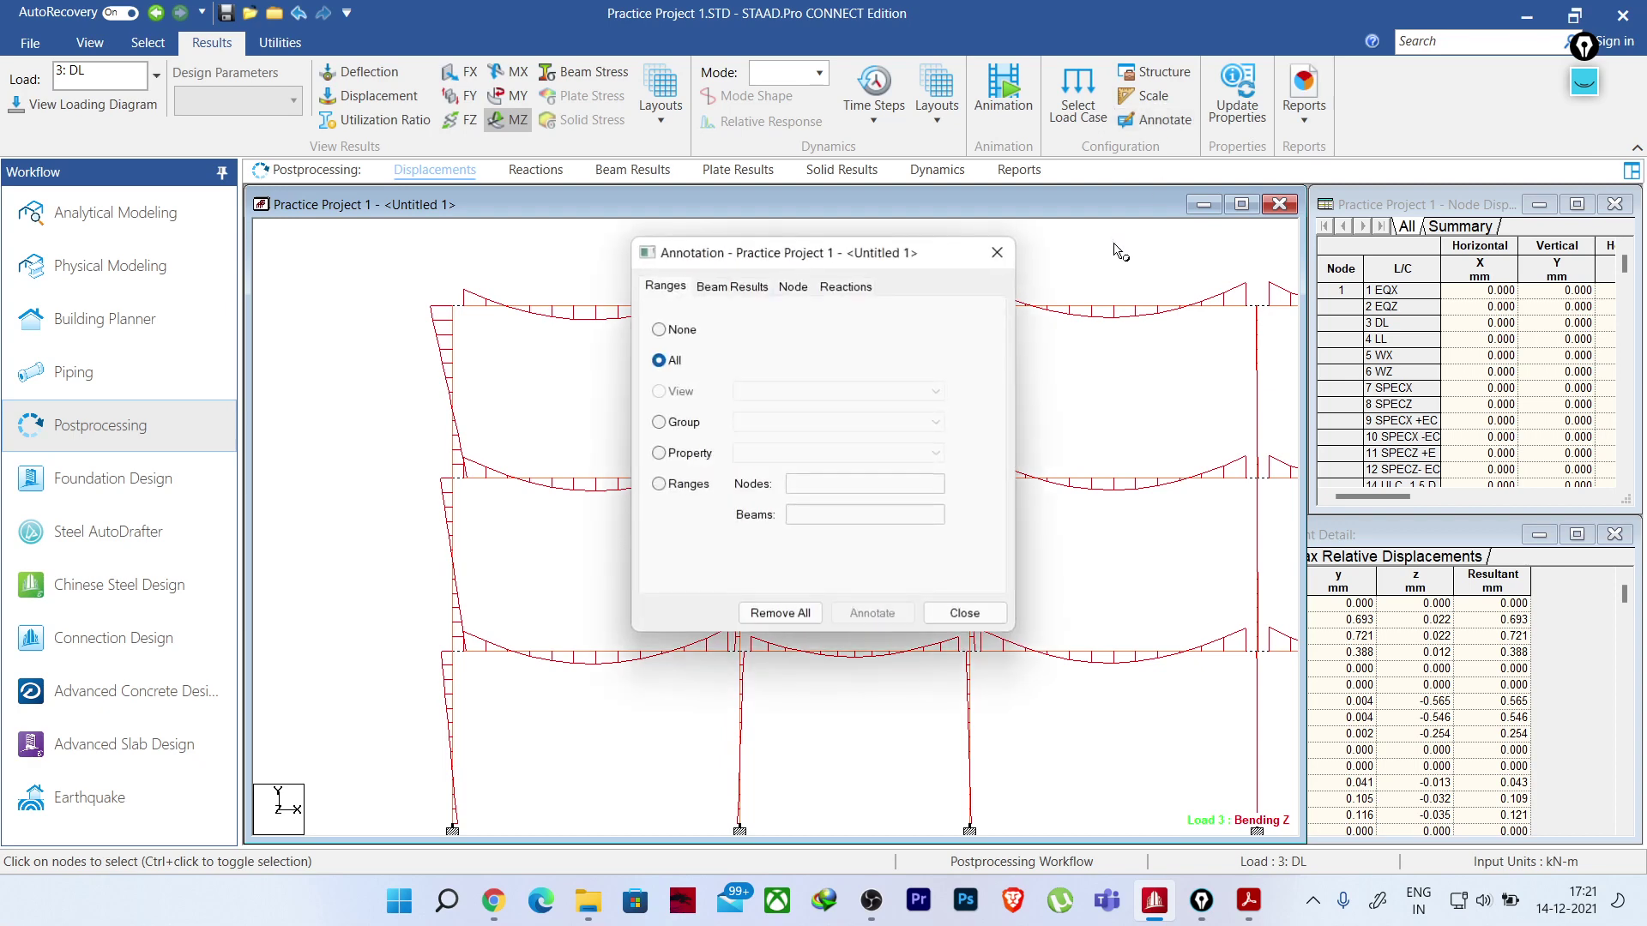
left_click(733, 292)
left_click(673, 337)
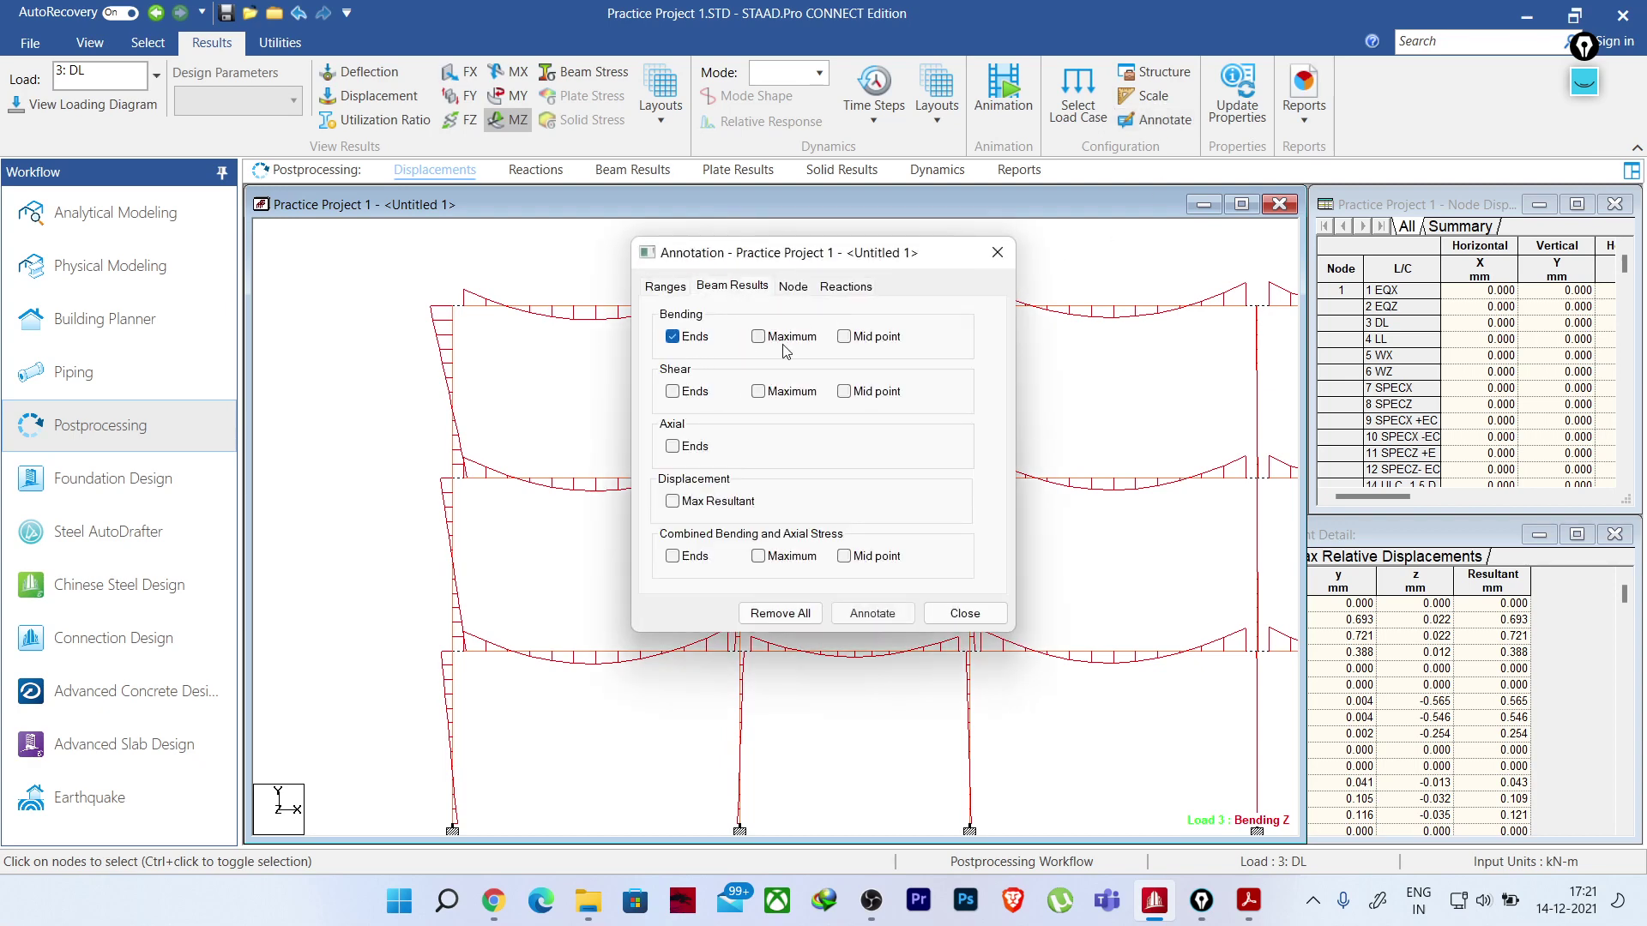
left_click(872, 614)
left_click(963, 614)
scroll(463, 313, "up", 3)
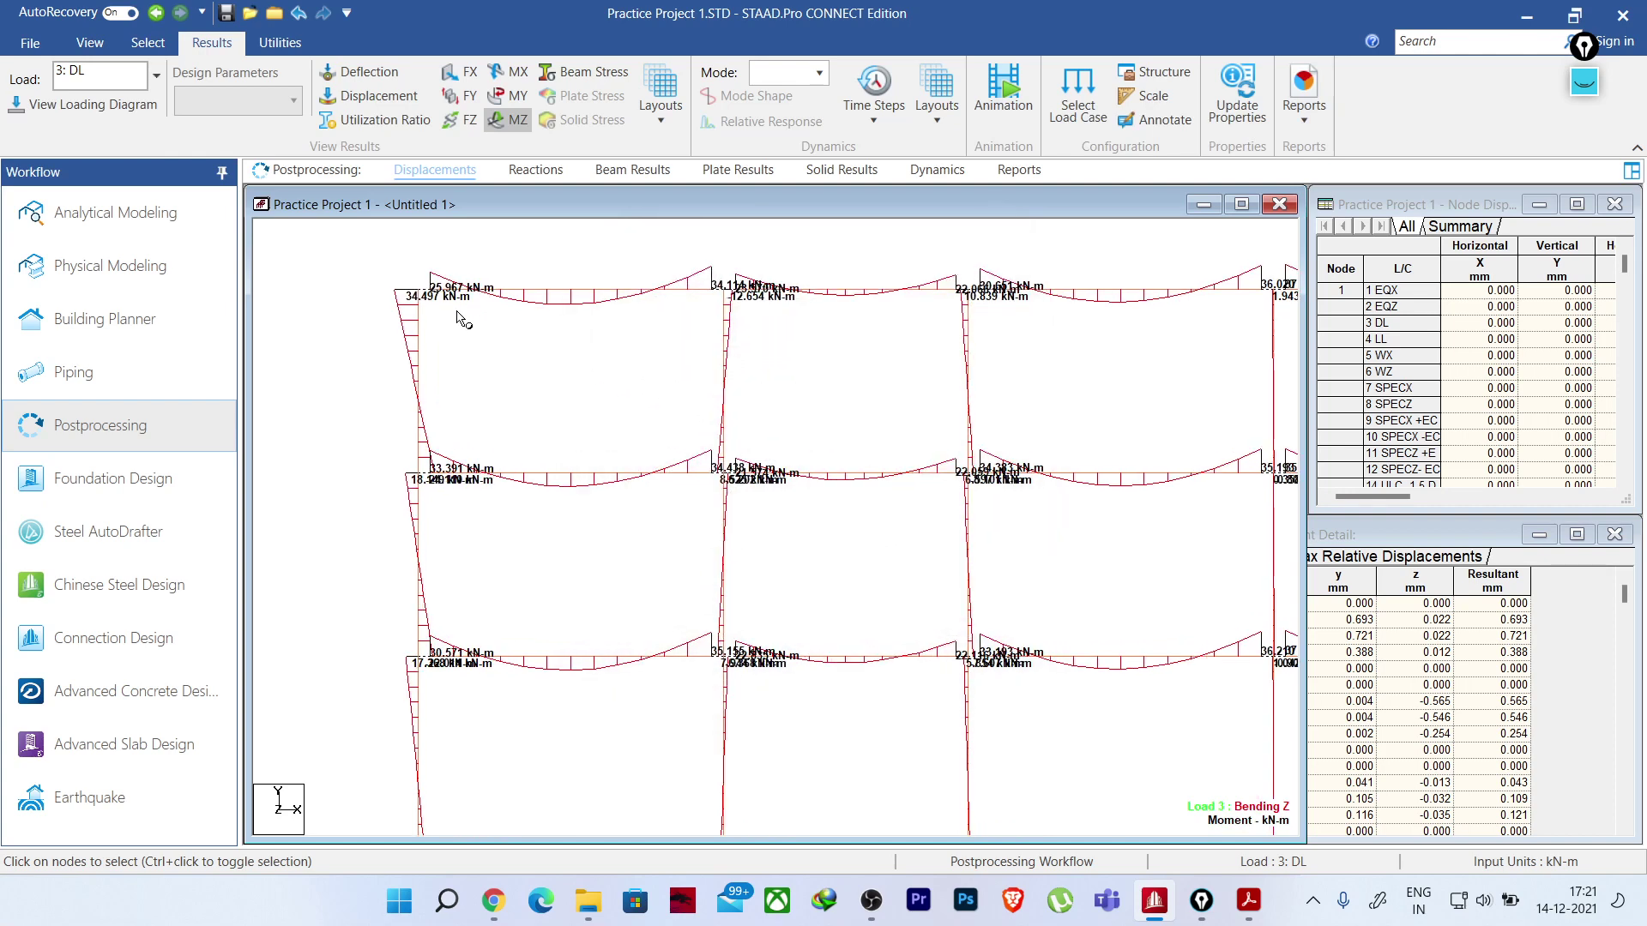
- Select the three floor beams of the first bay and display them in a new view window
scroll(448, 525, "down", 3)
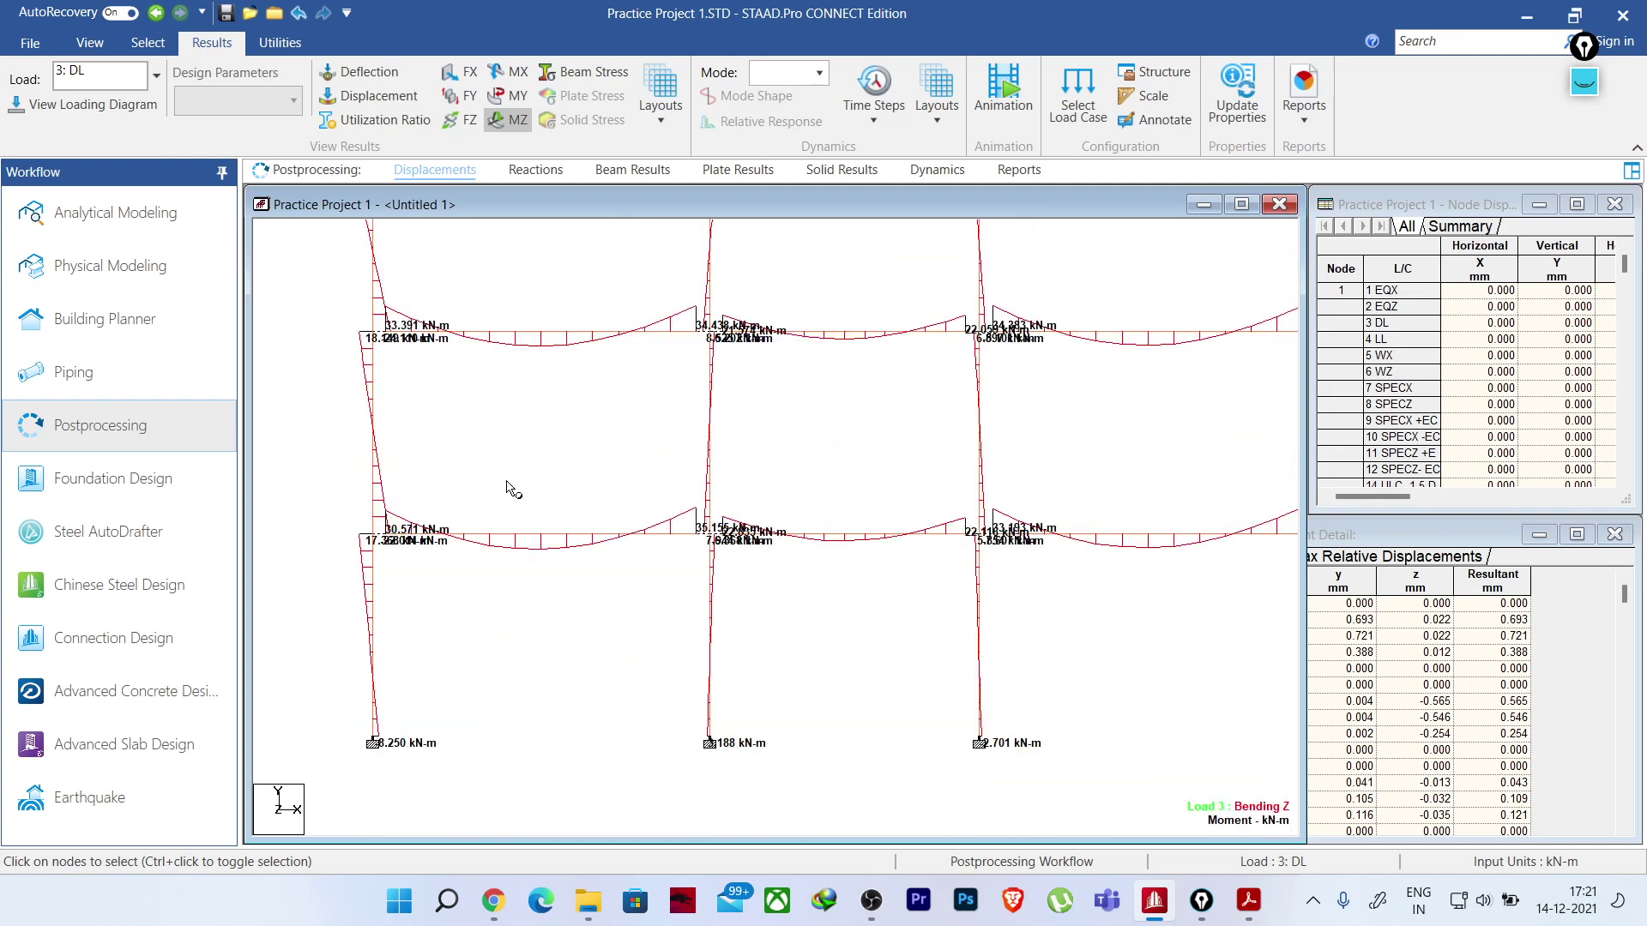
middle_click_drag(543, 558, 580, 707)
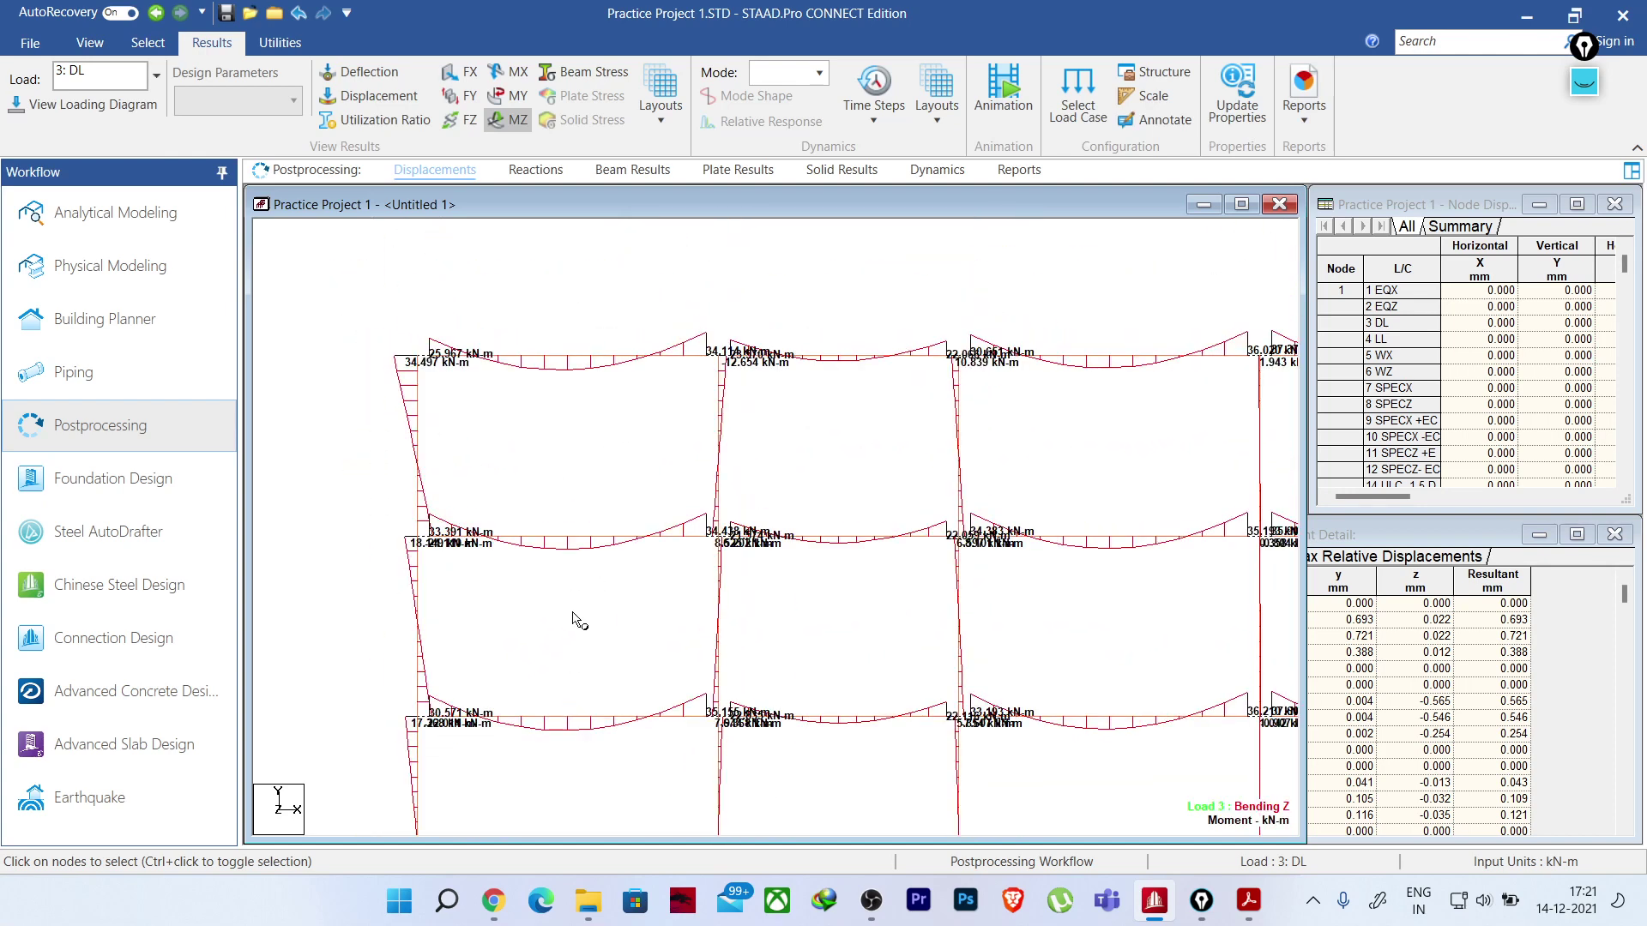
left_click_drag(551, 729, 553, 332)
right_click(576, 437)
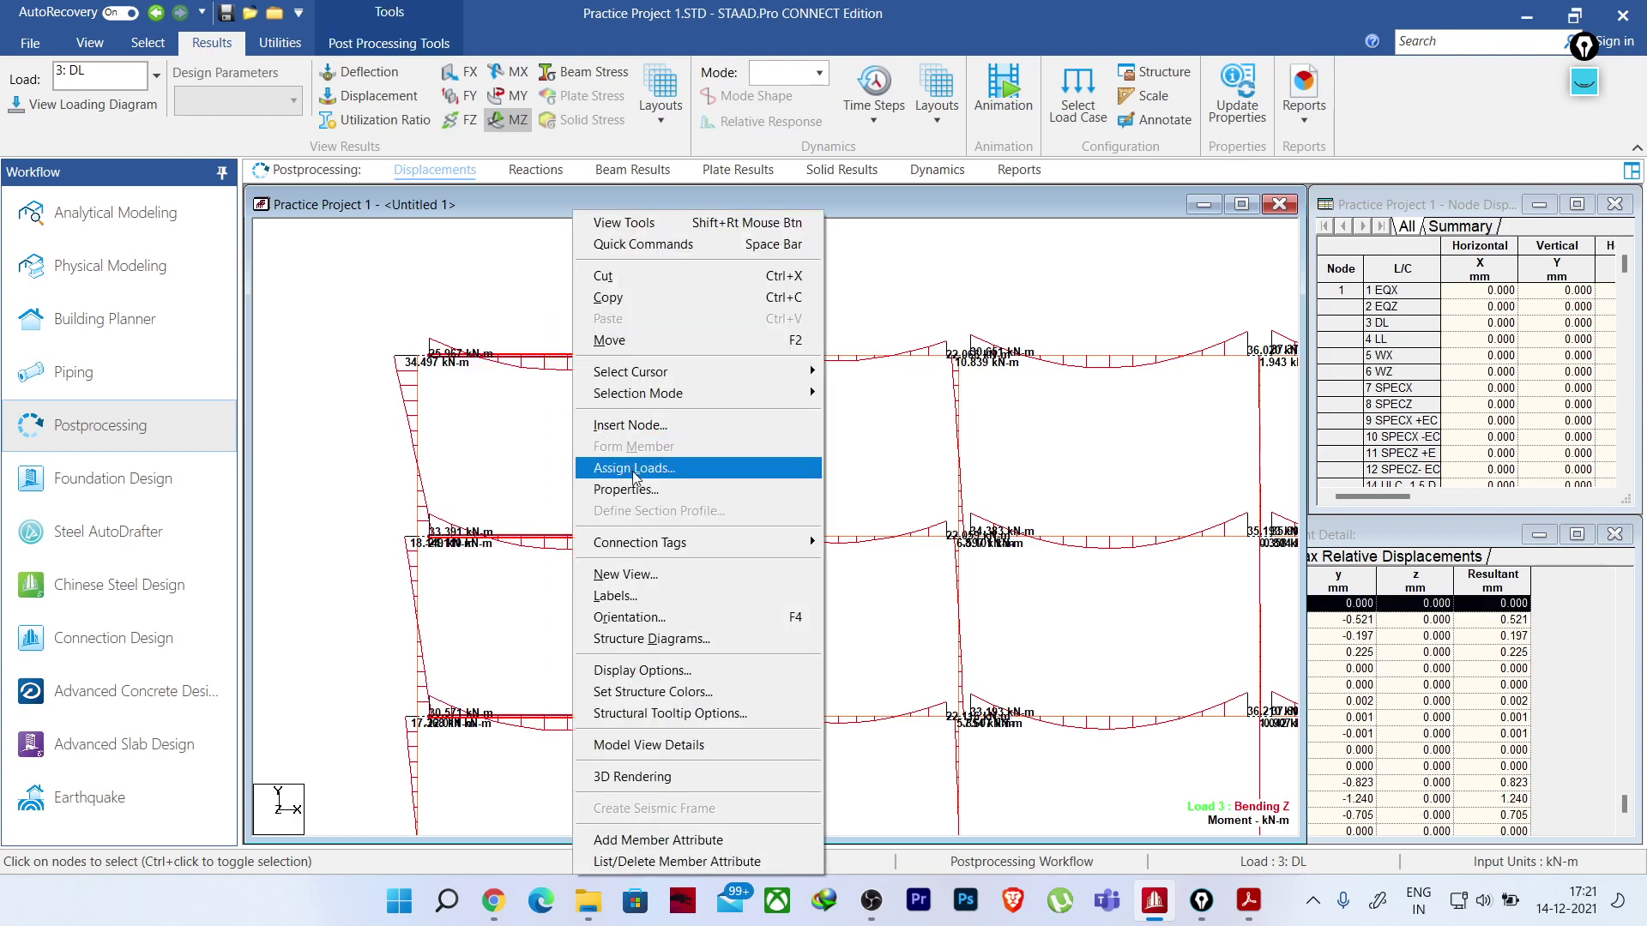
left_click(657, 577)
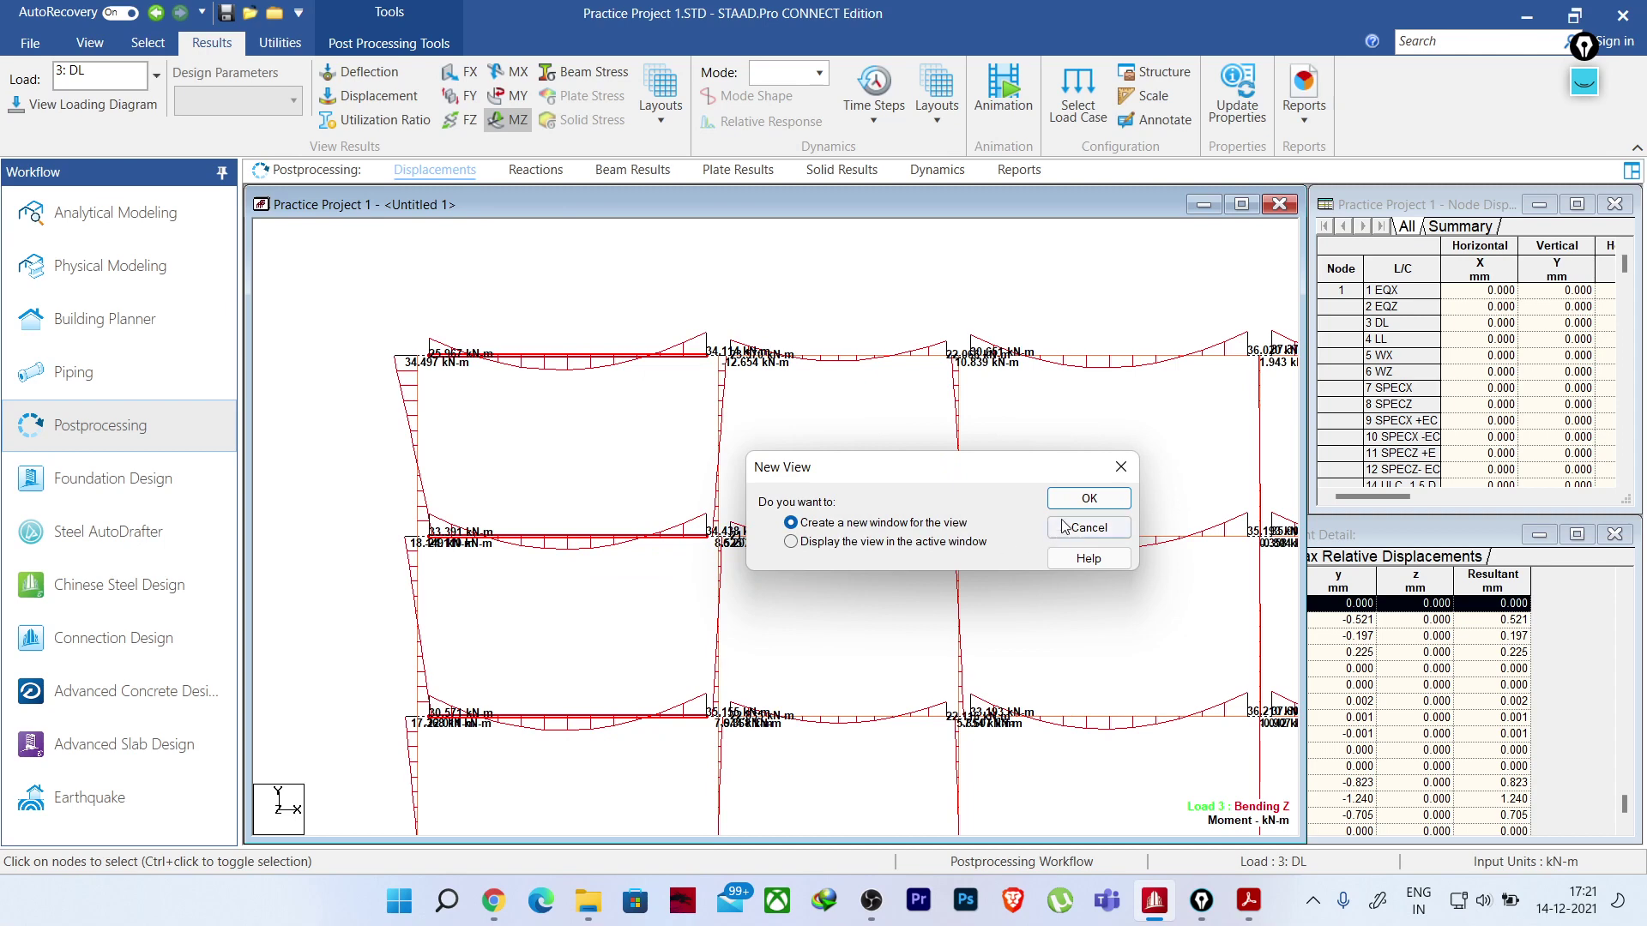
left_click(1073, 501)
- Examine the end moments at the support faces of the first bay's beams on all three floors
scroll(802, 497, "up", 3)
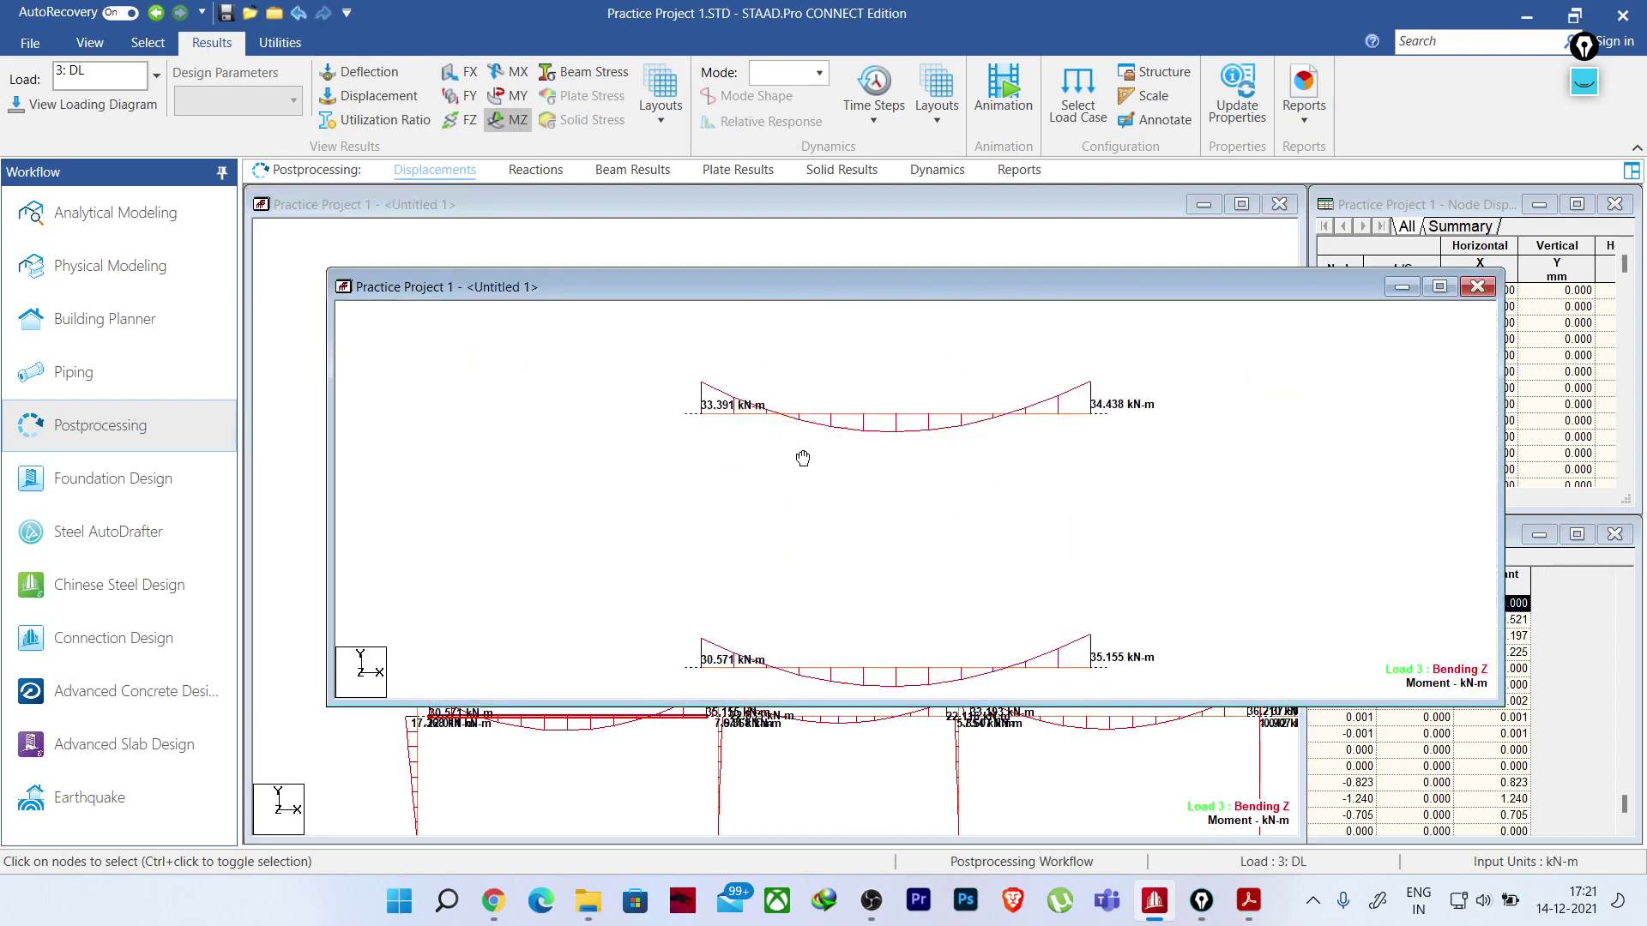
scroll(753, 379, "up", 5)
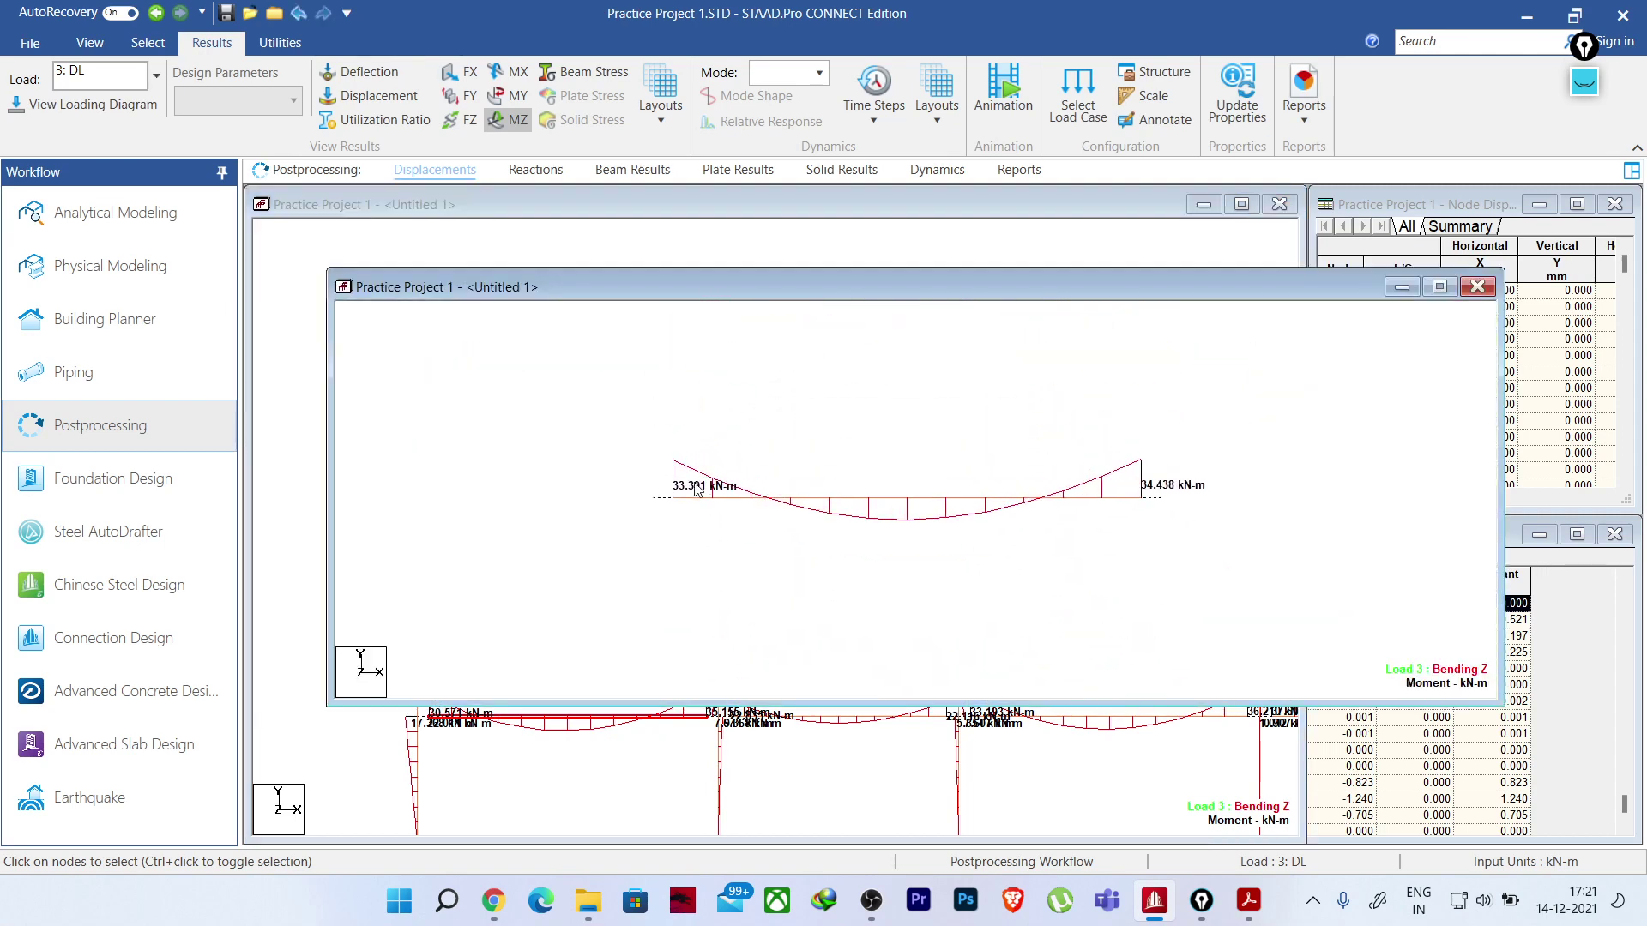
scroll(759, 489, "down", 1)
middle_click_drag(787, 422, 793, 552)
middle_click_drag(714, 347, 750, 319)
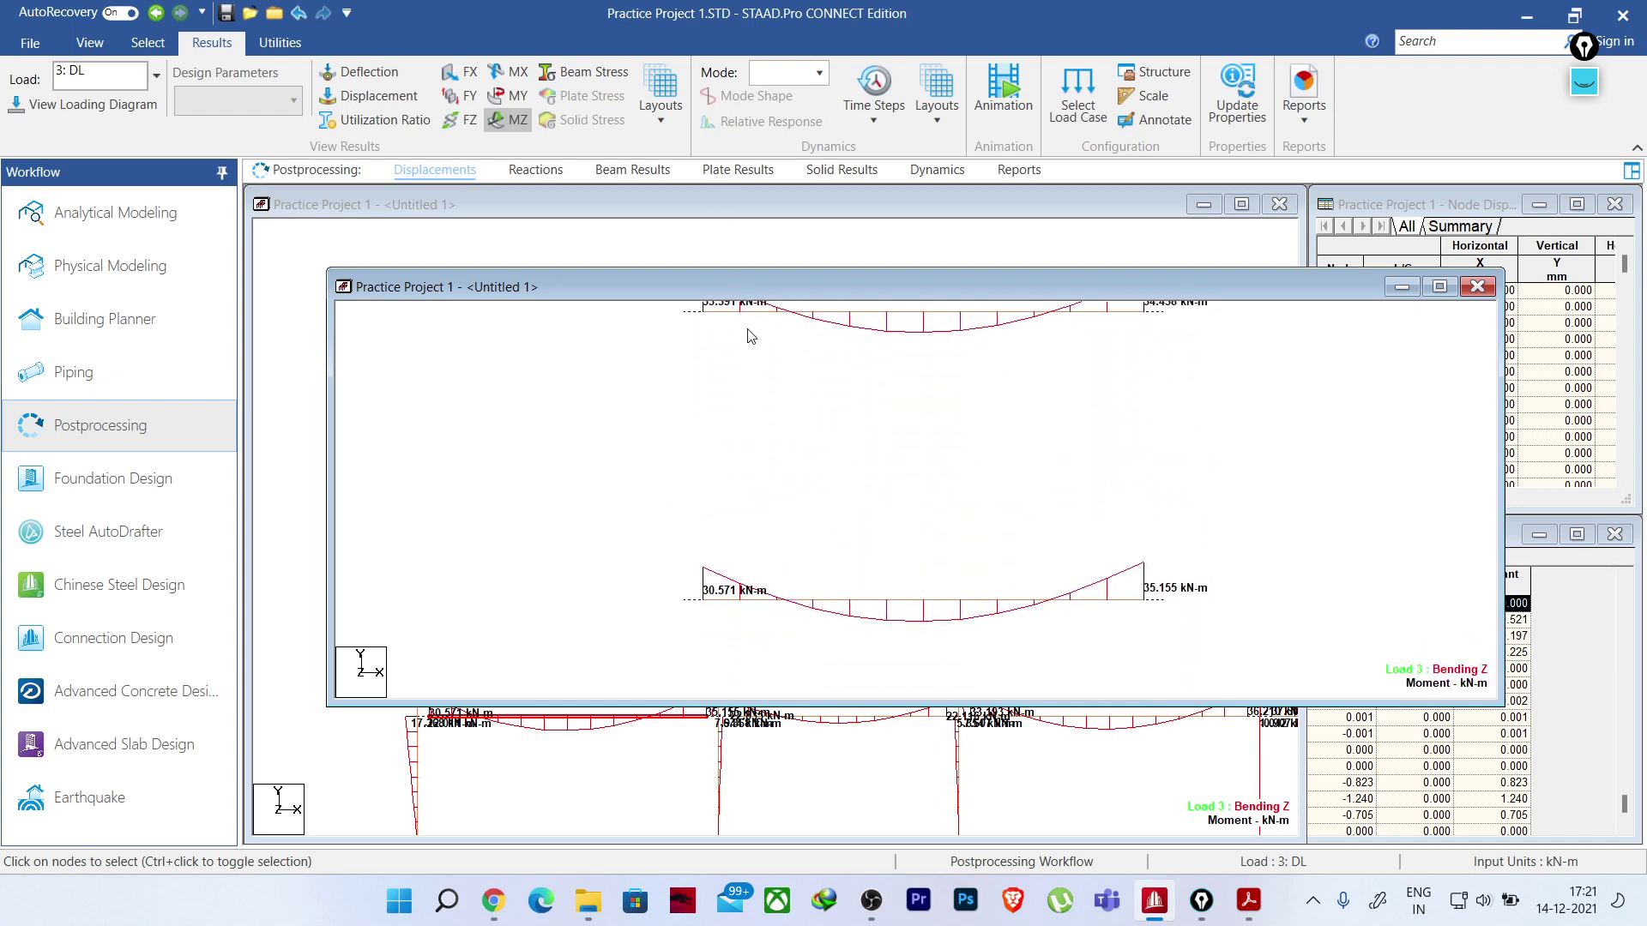
middle_click_drag(735, 596, 728, 390)
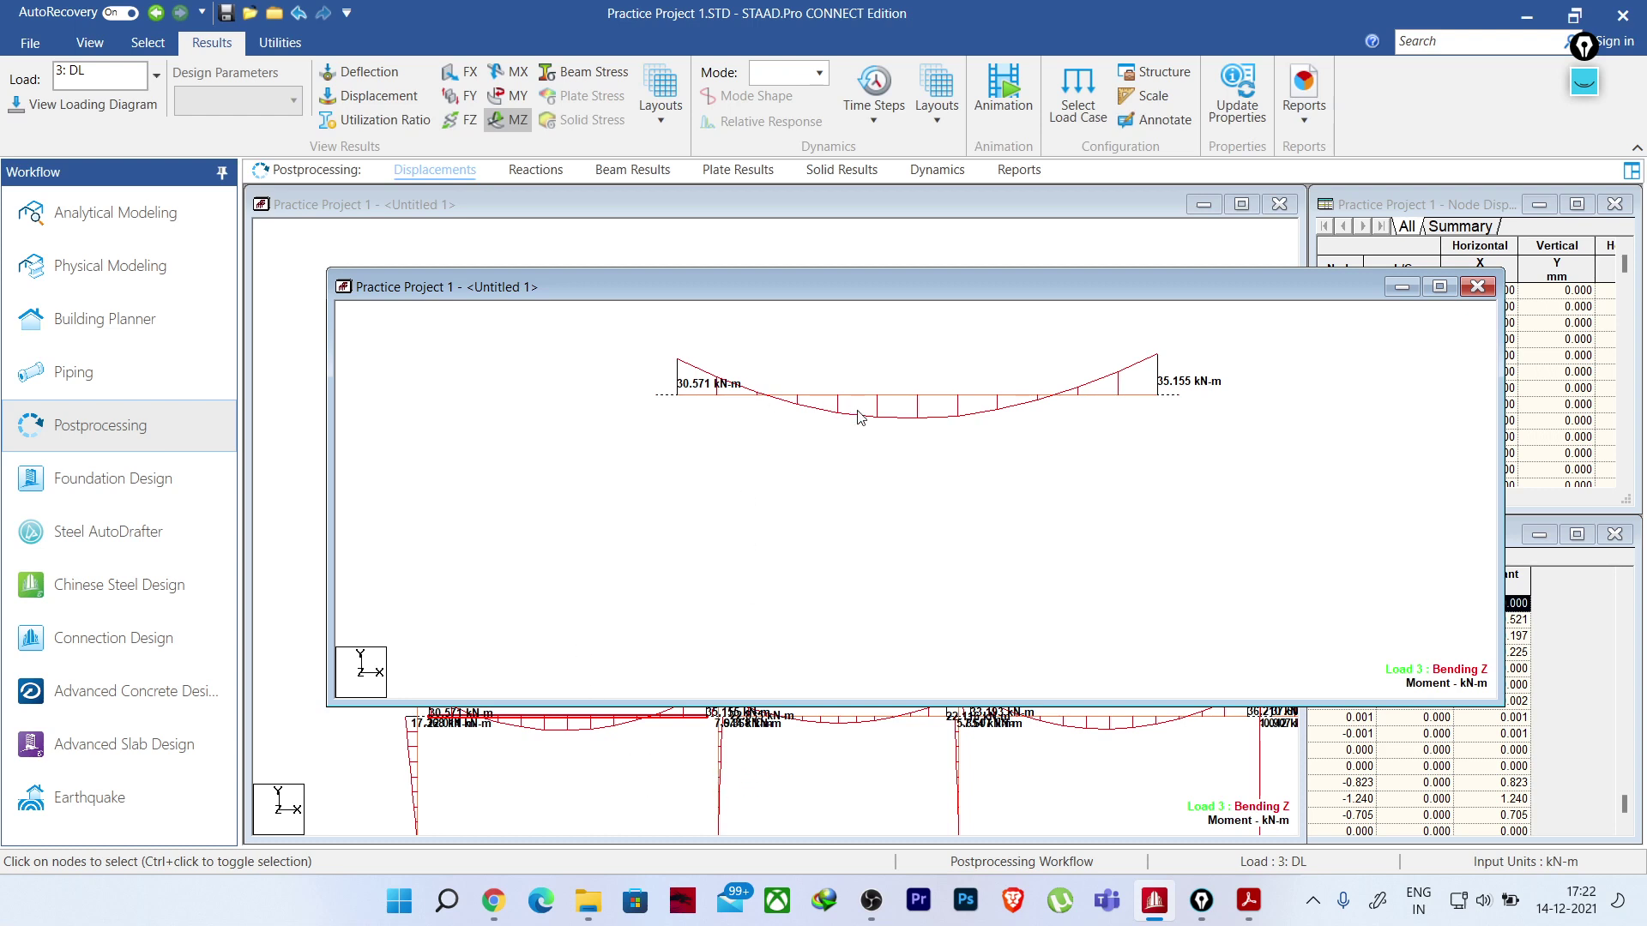
scroll(926, 472, "up", 5)
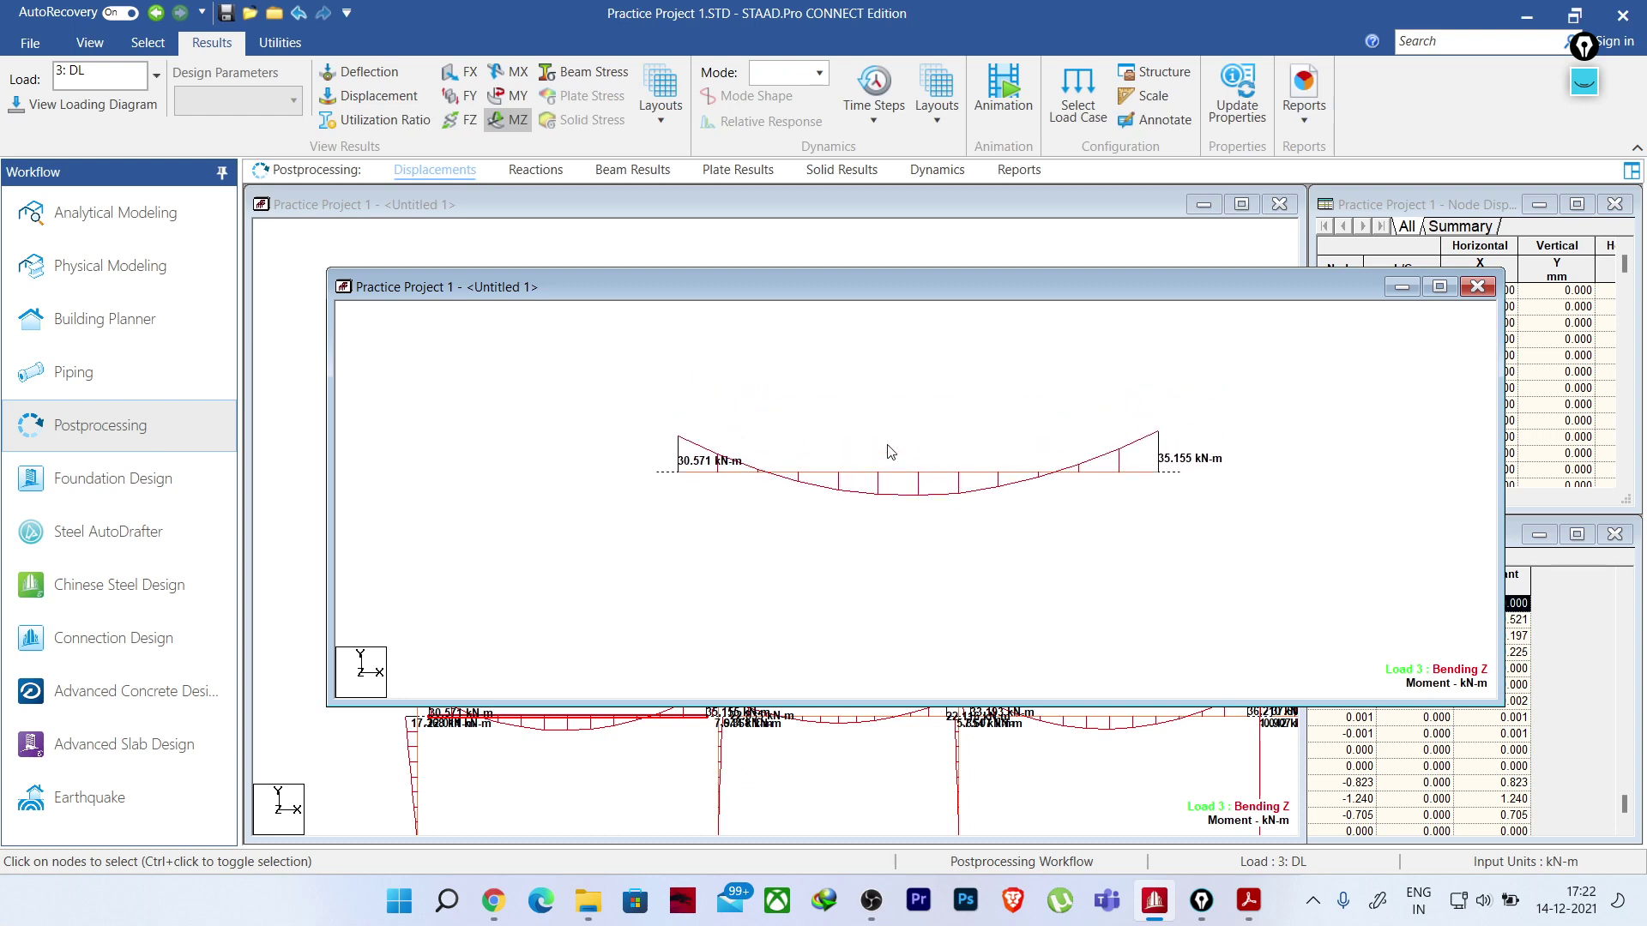
scroll(867, 514, "up", 3)
scroll(862, 541, "down", 3)
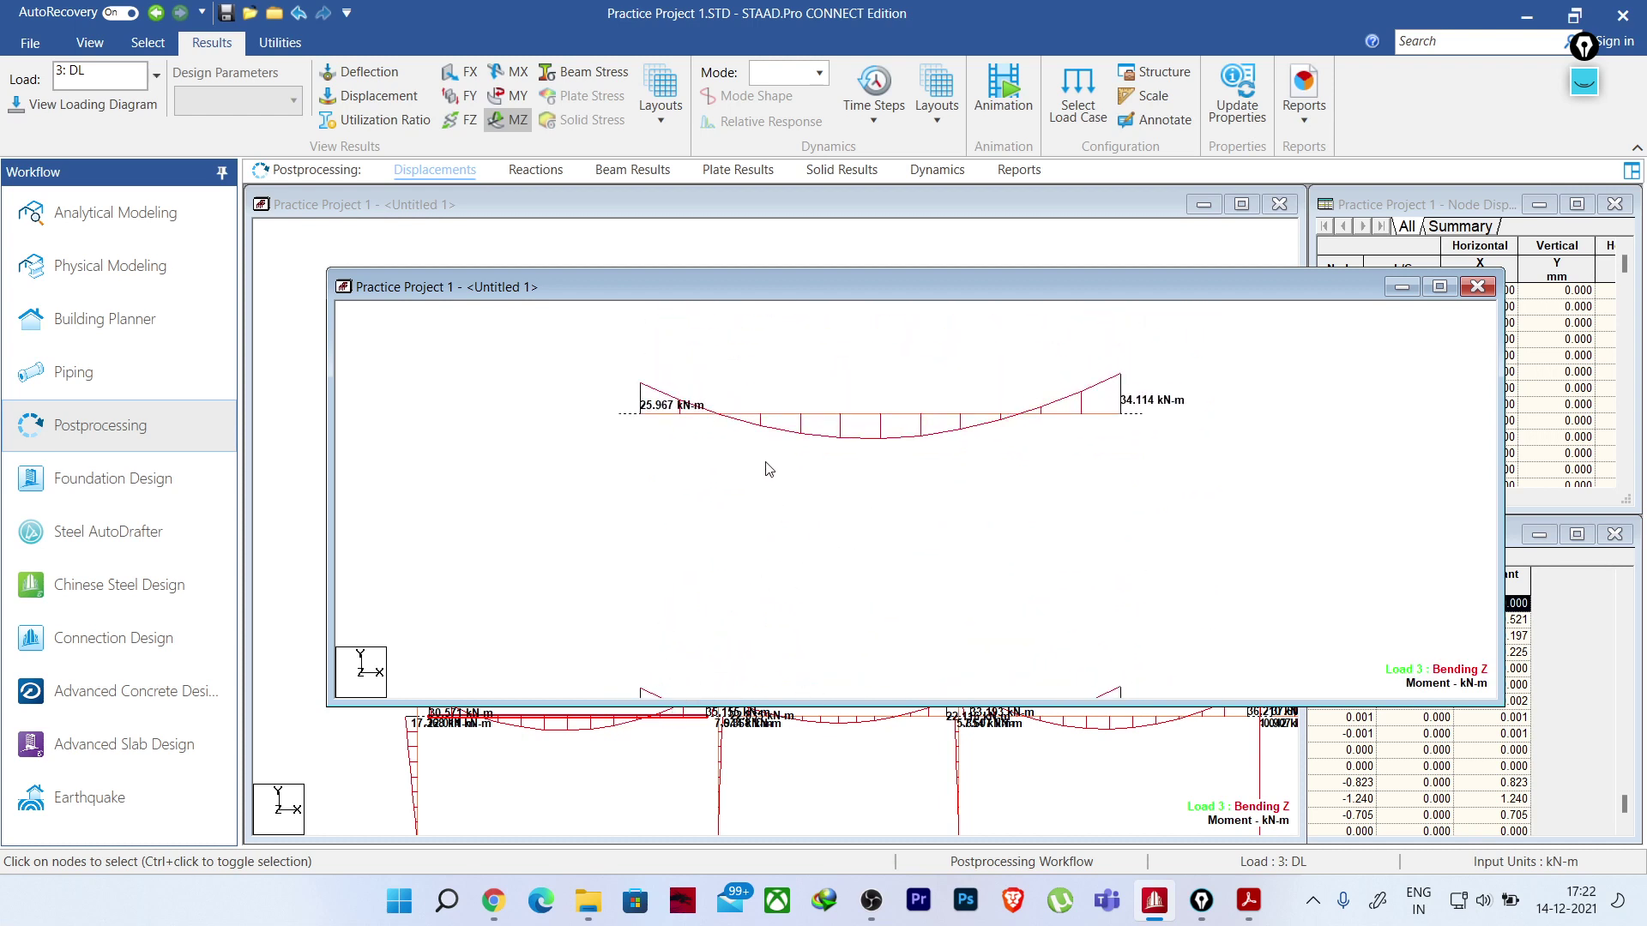
scroll(668, 396, "up", 2)
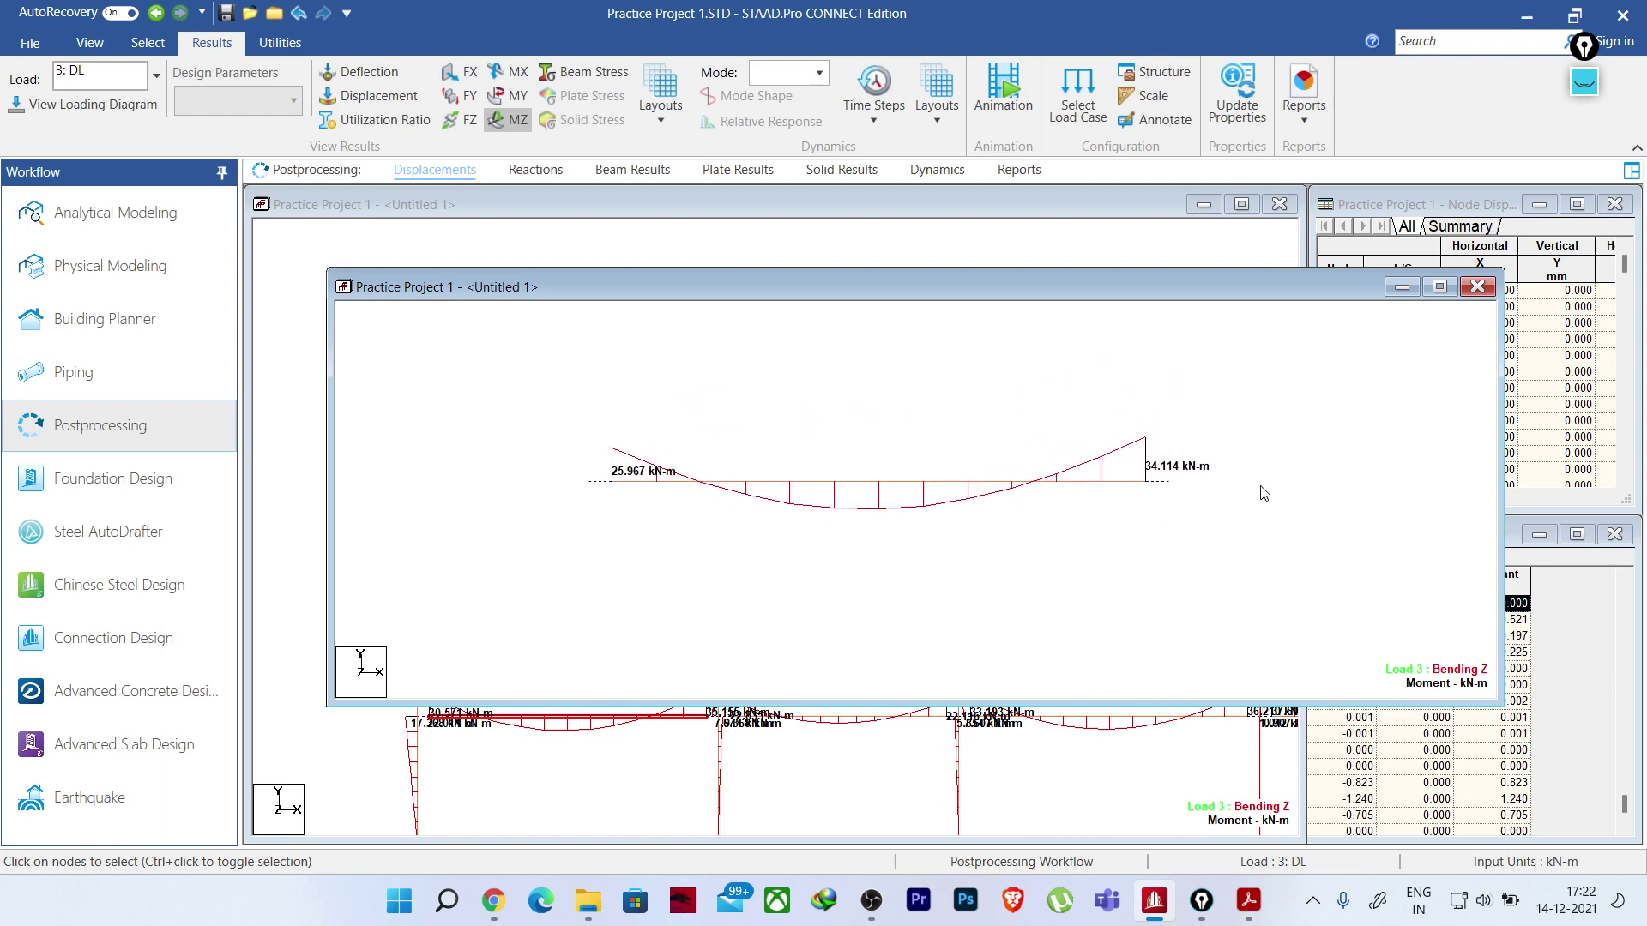
- Close the separate beam view and return to the bending moment diagram of the complete frame
left_click(1477, 286)
scroll(783, 445, "down", 3)
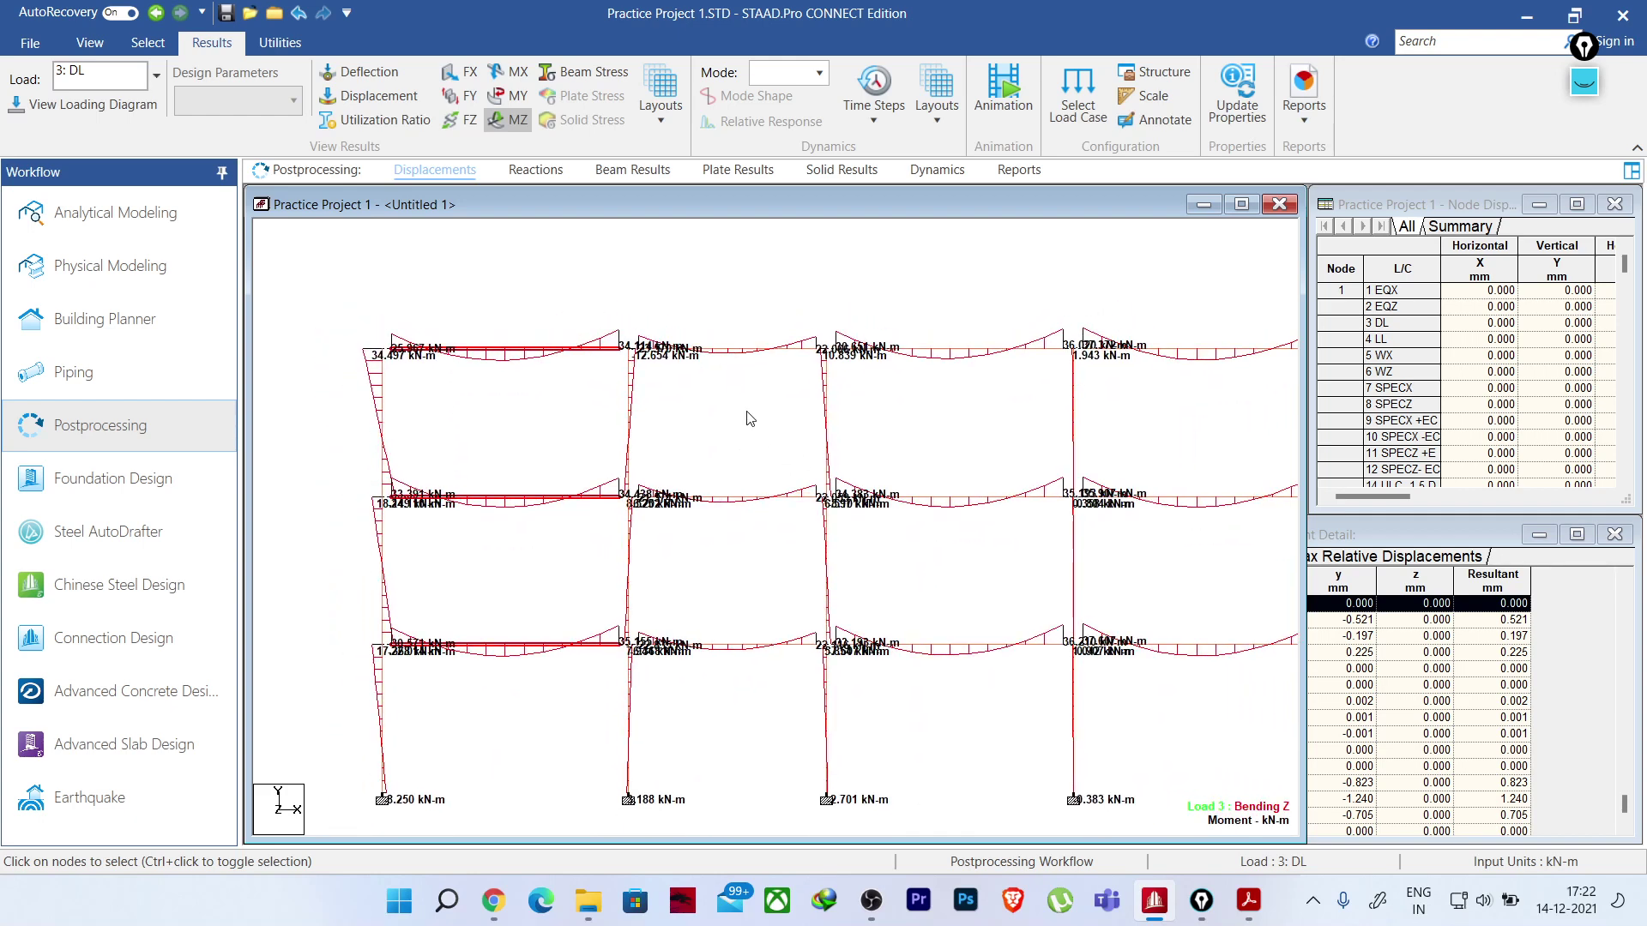
middle_click_drag(1085, 654, 1008, 618)
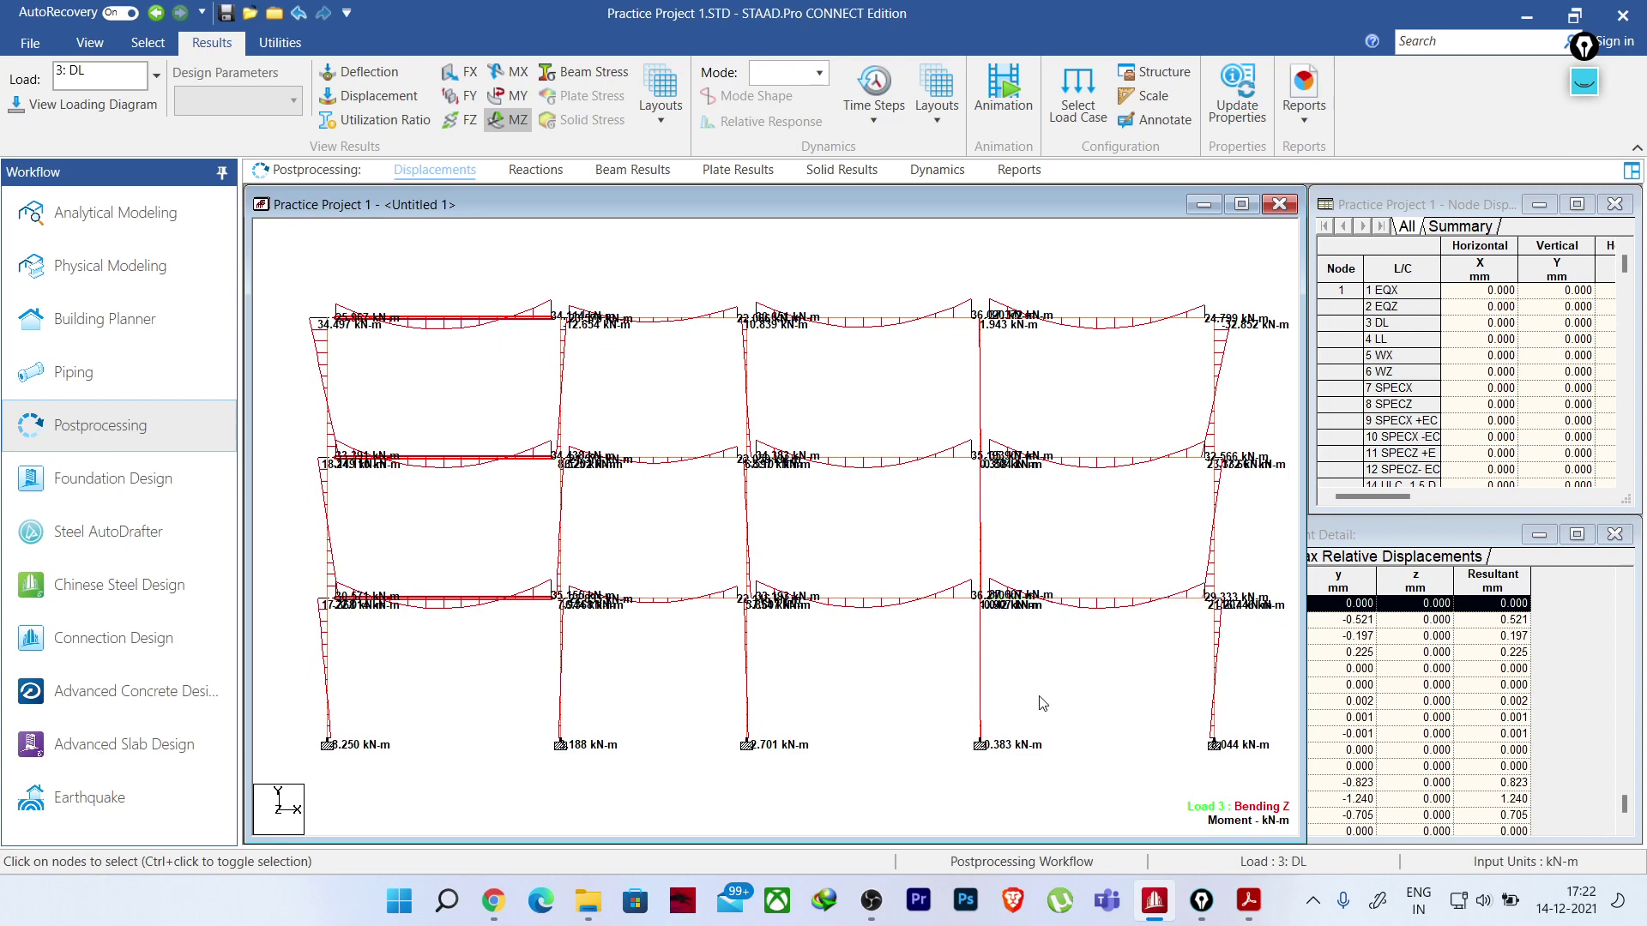